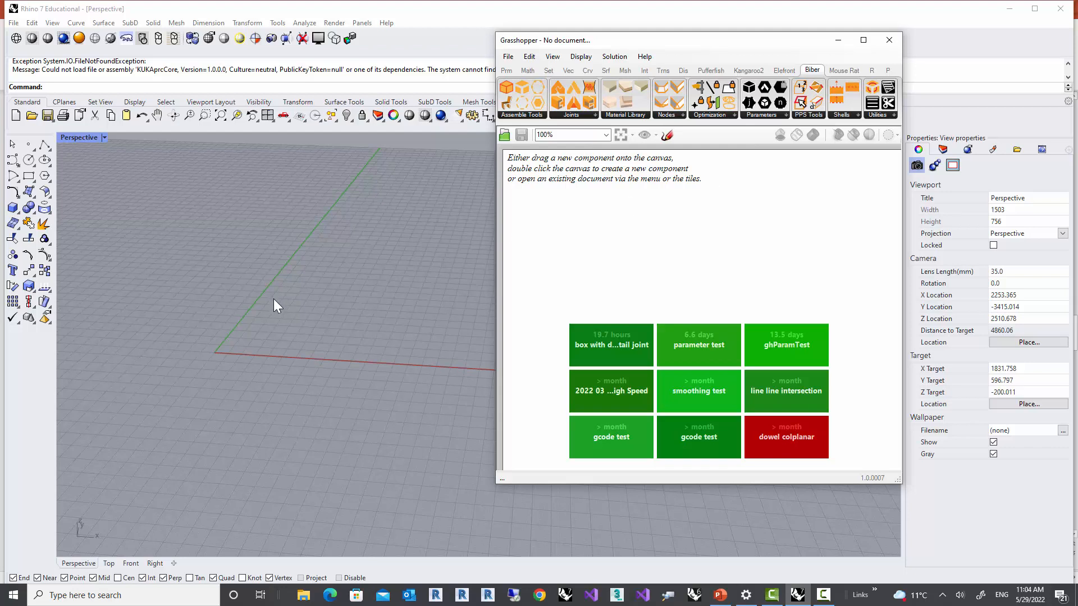
# Open the recent model box with dowtail joint.3dm, move the Grasshopper window off the model, and display the viewport as Shaded
pyautogui.click(14, 25)
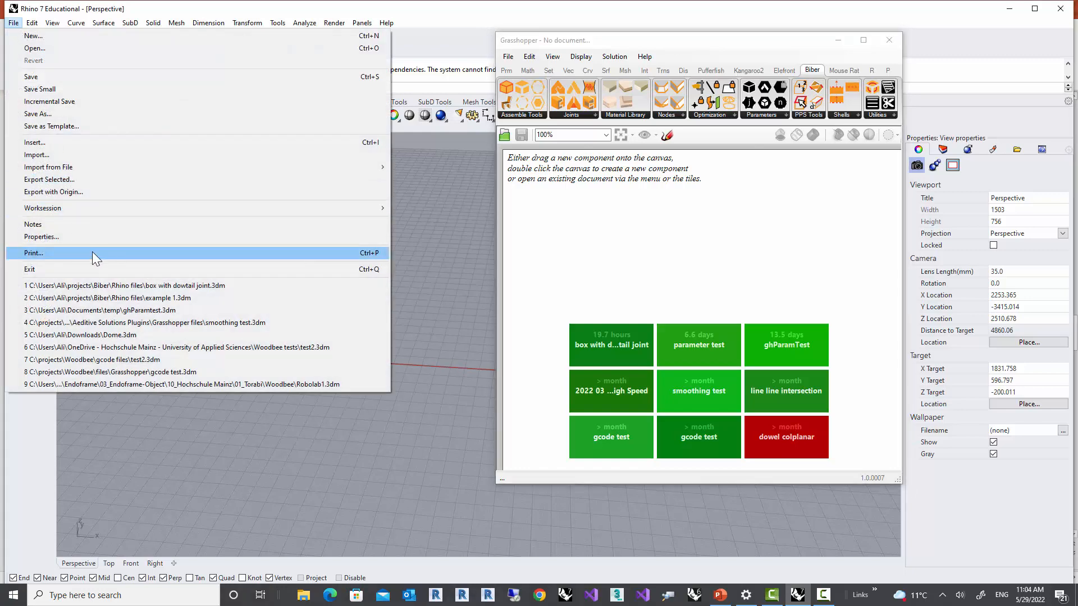
pyautogui.click(108, 284)
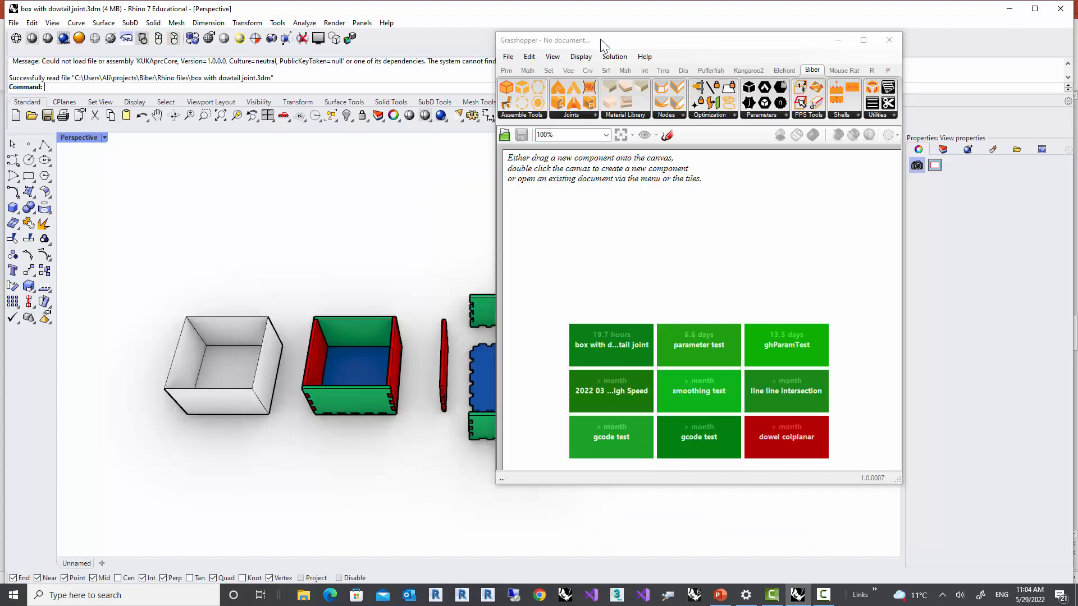
pyautogui.moveTo(608, 43); pyautogui.dragTo(693, 53)
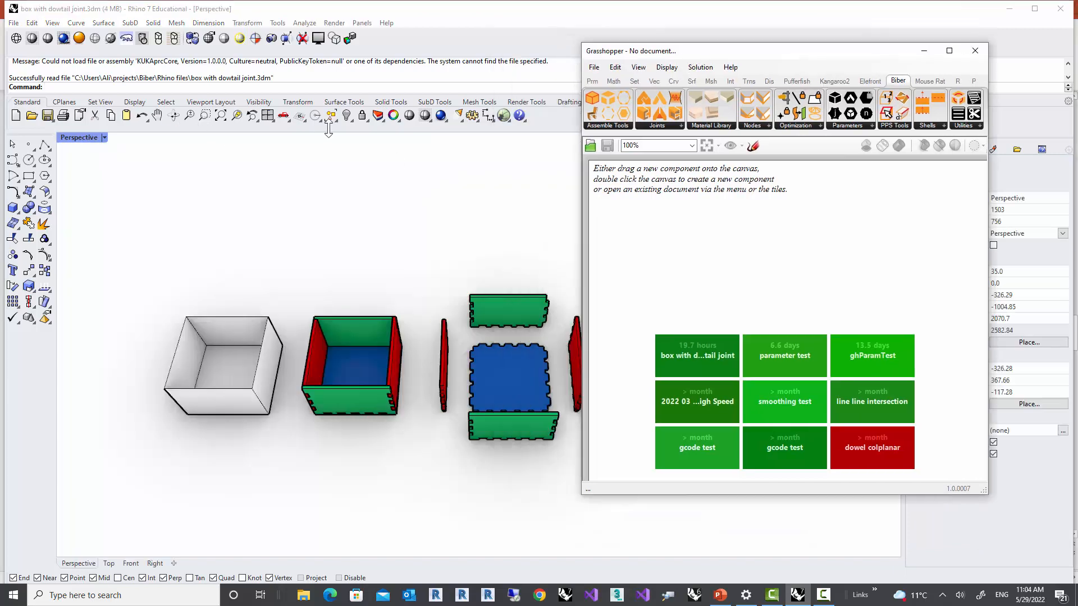
pyautogui.click(425, 115)
# Examine the dovetail joints along the corners and bottom edges of the coloured assembled box
pyautogui.moveTo(369, 333); pyautogui.dragTo(355, 295, button='right')
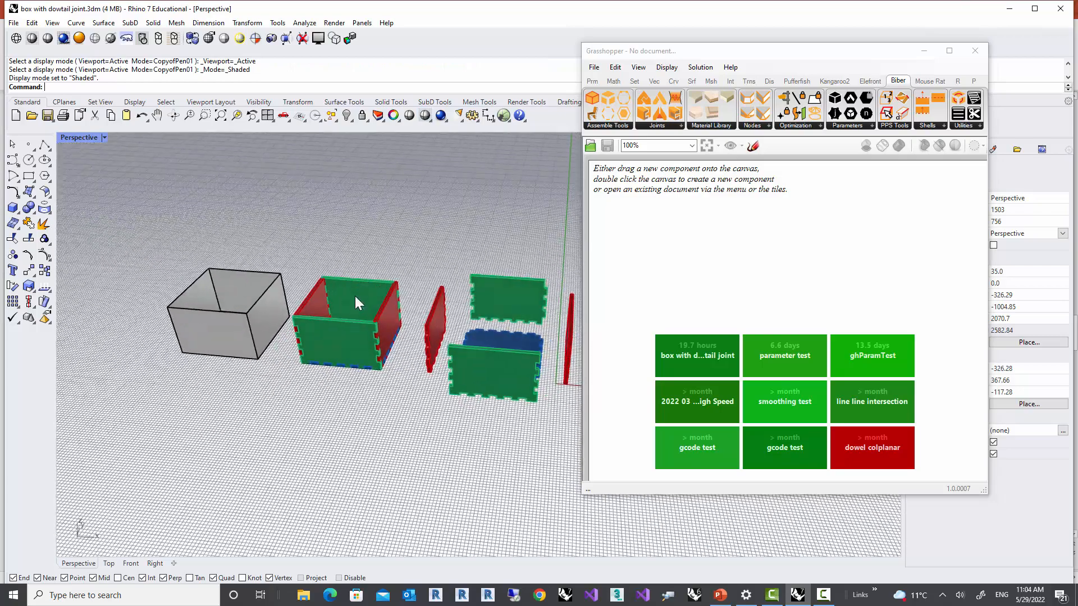
pyautogui.scroll(5, 361, 335)
pyautogui.scroll(-2, 362, 334)
pyautogui.click(322, 325)
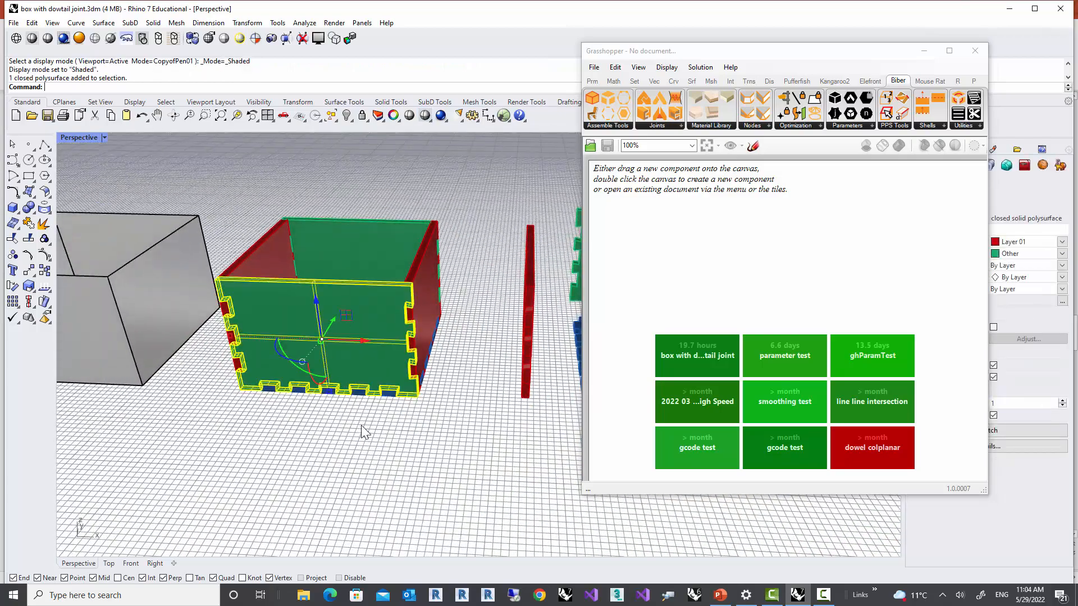
pyautogui.click(411, 410)
pyautogui.moveTo(411, 410); pyautogui.dragTo(378, 348, button='right')
pyautogui.scroll(4, 378, 345)
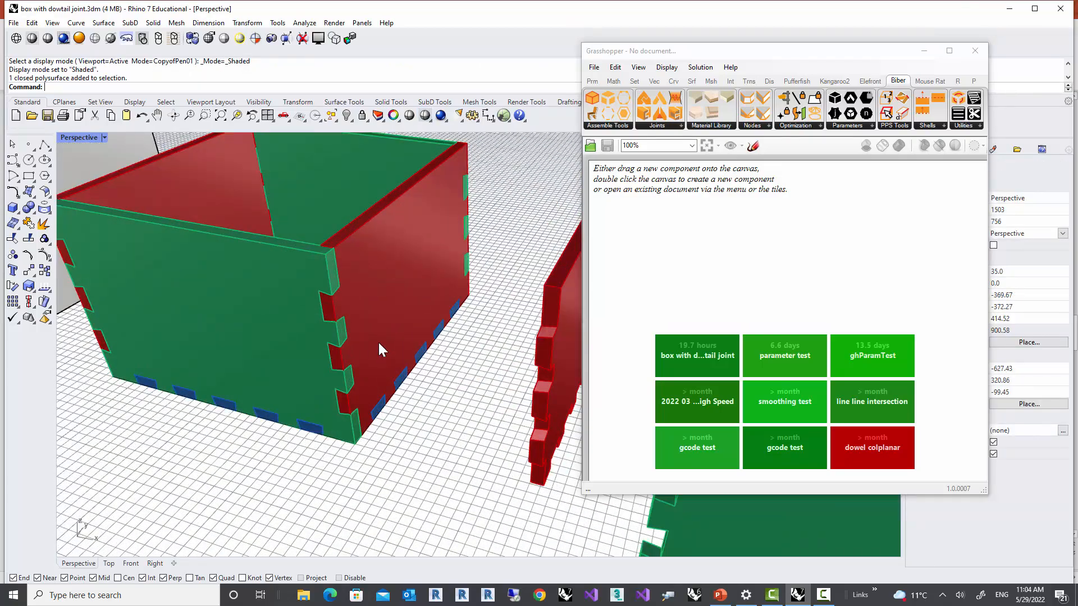
pyautogui.scroll(-4, 382, 308)
pyautogui.moveTo(382, 308); pyautogui.dragTo(391, 325, button='right')
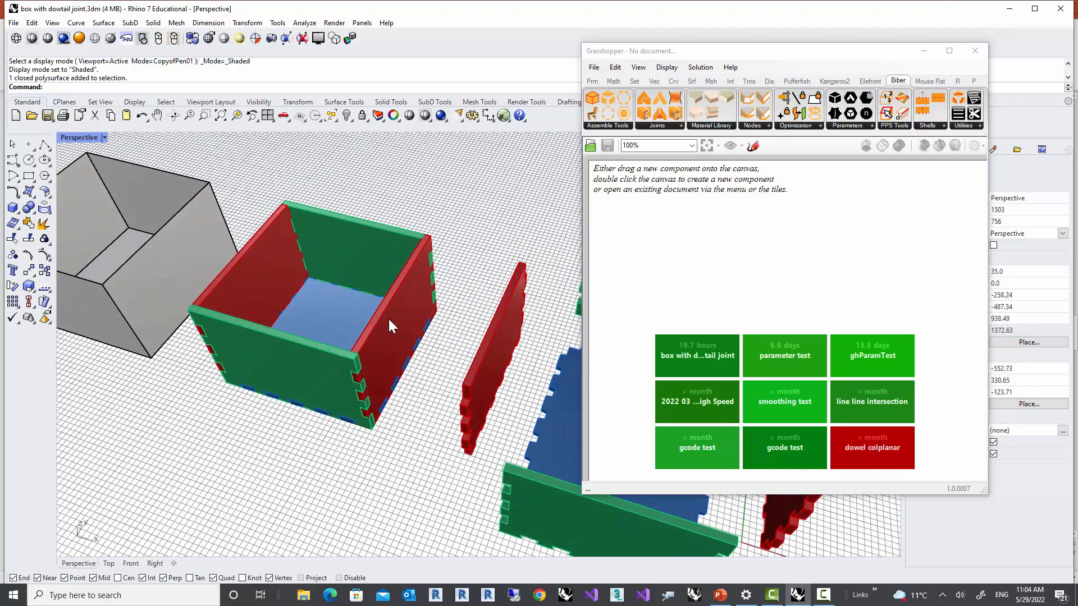
pyautogui.scroll(2, 327, 314)
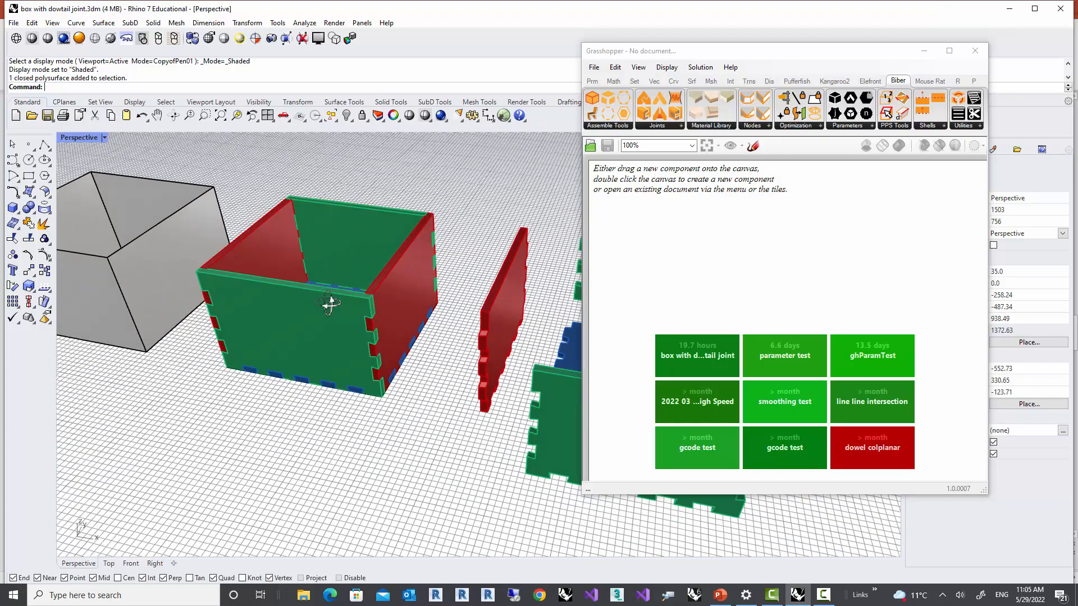
pyautogui.moveTo(330, 303); pyautogui.dragTo(351, 304, button='right')
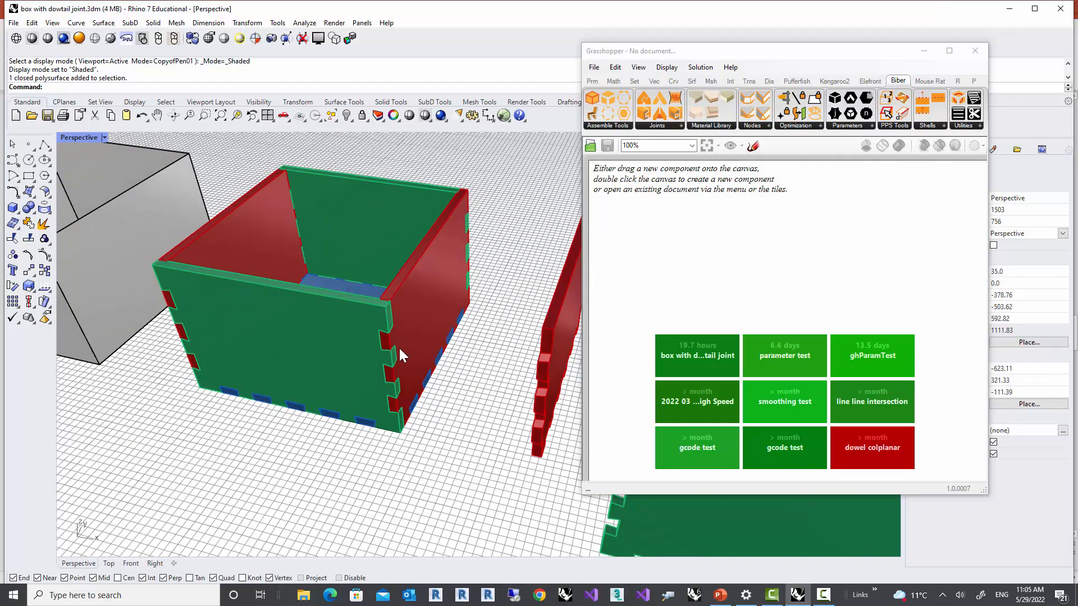
pyautogui.scroll(3, 396, 345)
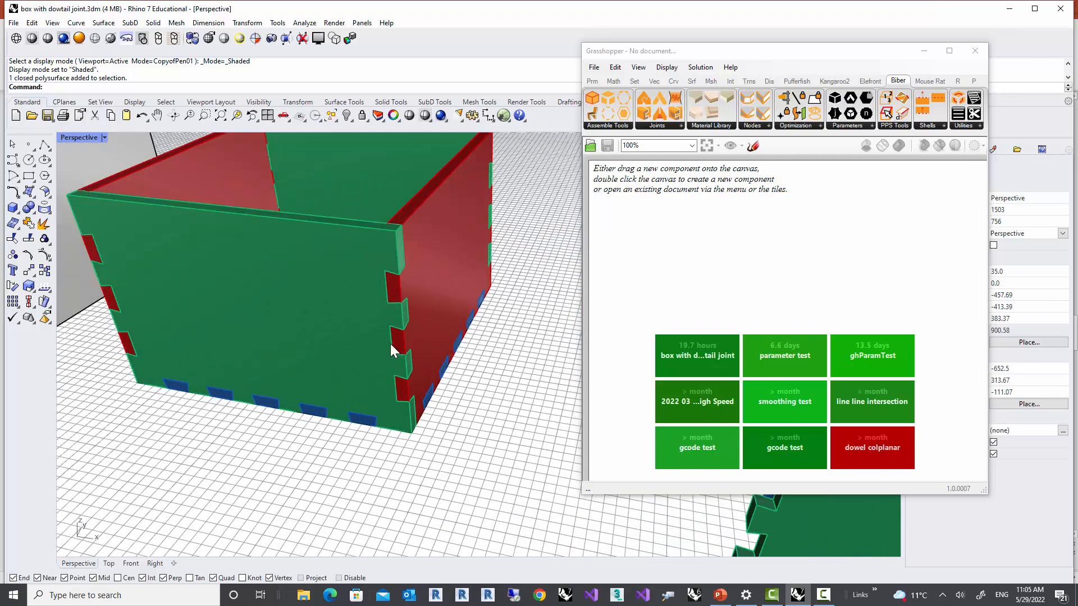
pyautogui.moveTo(390, 343); pyautogui.dragTo(408, 325, button='right')
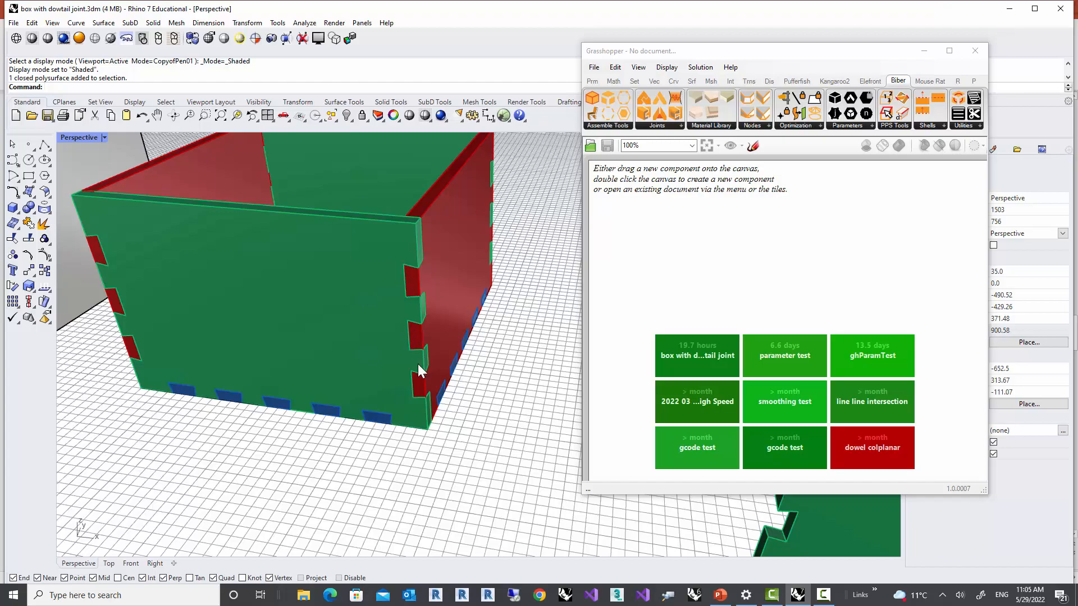
pyautogui.scroll(-3, 418, 364)
pyautogui.moveTo(324, 355); pyautogui.dragTo(391, 367, button='right')
pyautogui.scroll(-3, 370, 341)
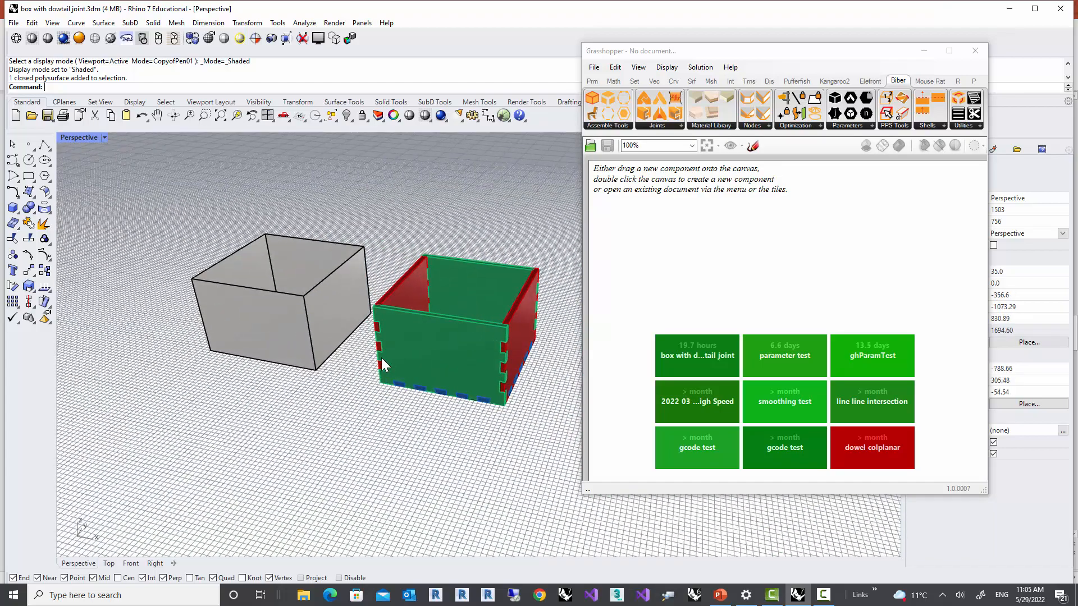
pyautogui.scroll(4, 370, 360)
pyautogui.moveTo(293, 353); pyautogui.dragTo(329, 358, button='right')
pyautogui.scroll(-2, 337, 360)
pyautogui.keyDown('shift'); pyautogui.moveTo(480, 399); pyautogui.dragTo(392, 355, button='right'); pyautogui.keyUp('shift')
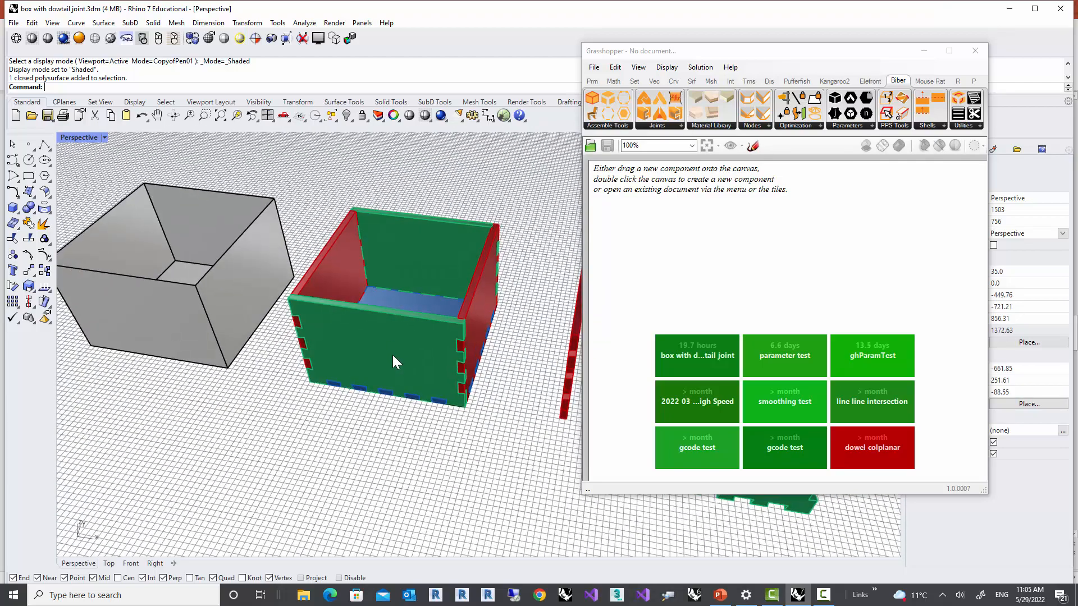
pyautogui.scroll(3, 392, 359)
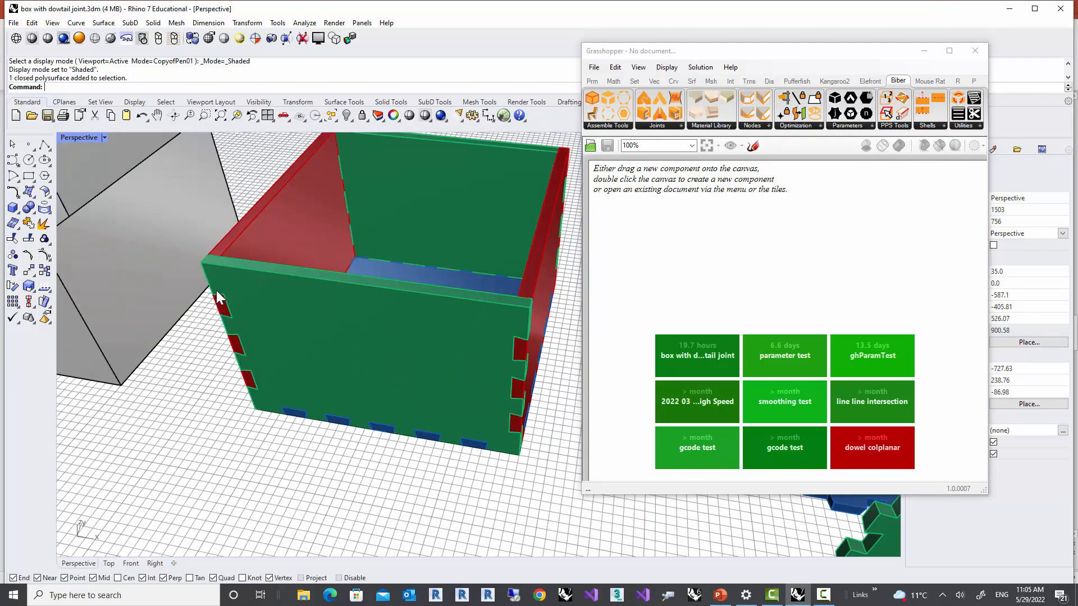
pyautogui.scroll(-2, 364, 400)
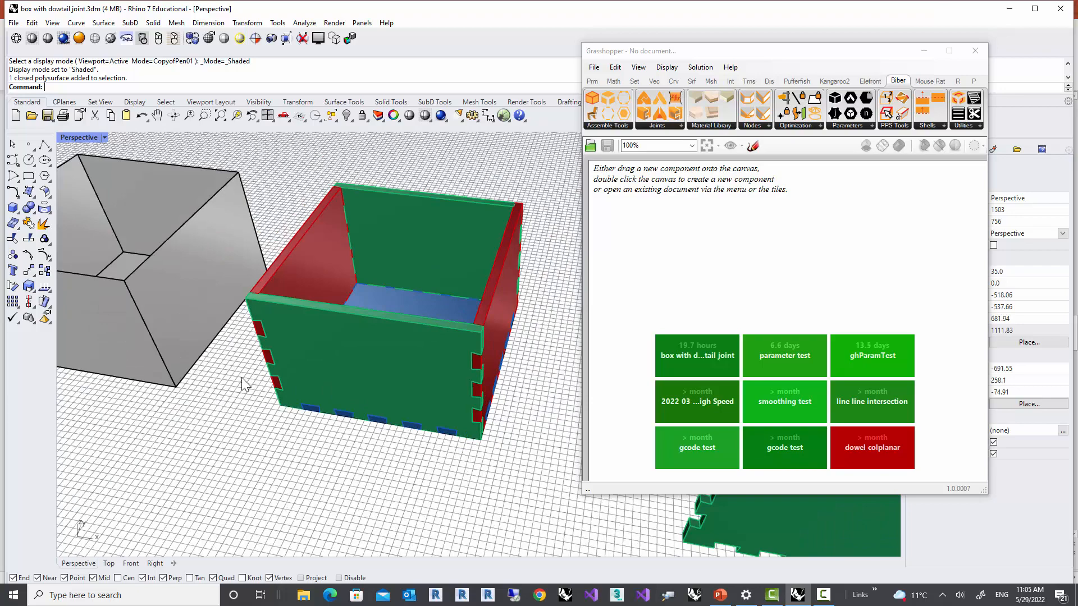
# Examine the plain grey open box beside the jointed one as the input geometry
pyautogui.keyDown('shift'); pyautogui.moveTo(242, 377); pyautogui.dragTo(365, 384, button='right'); pyautogui.keyUp('shift')
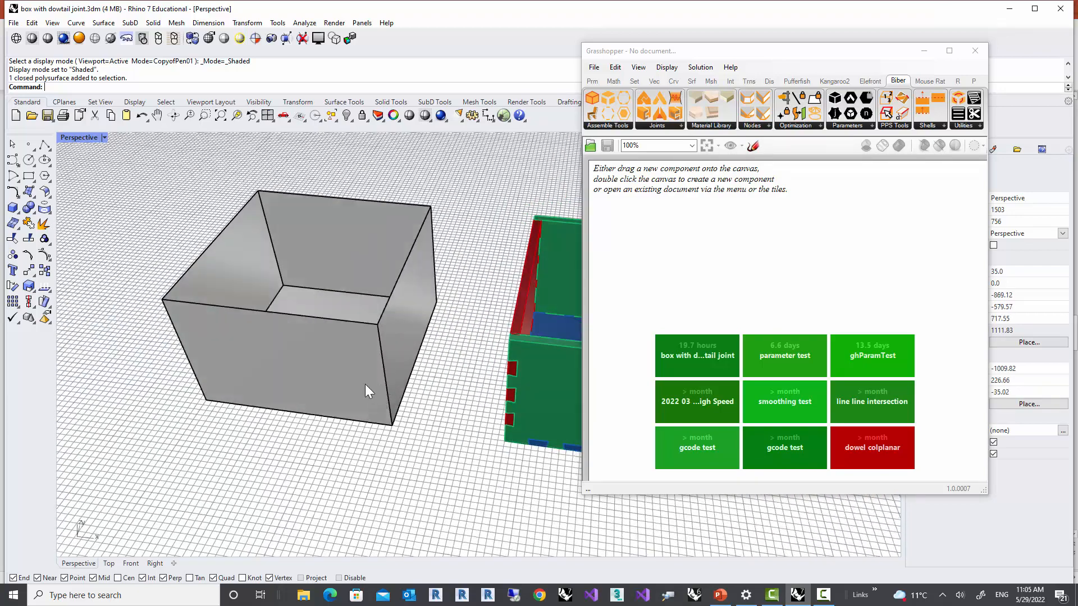
pyautogui.scroll(4, 365, 384)
pyautogui.scroll(-2, 365, 384)
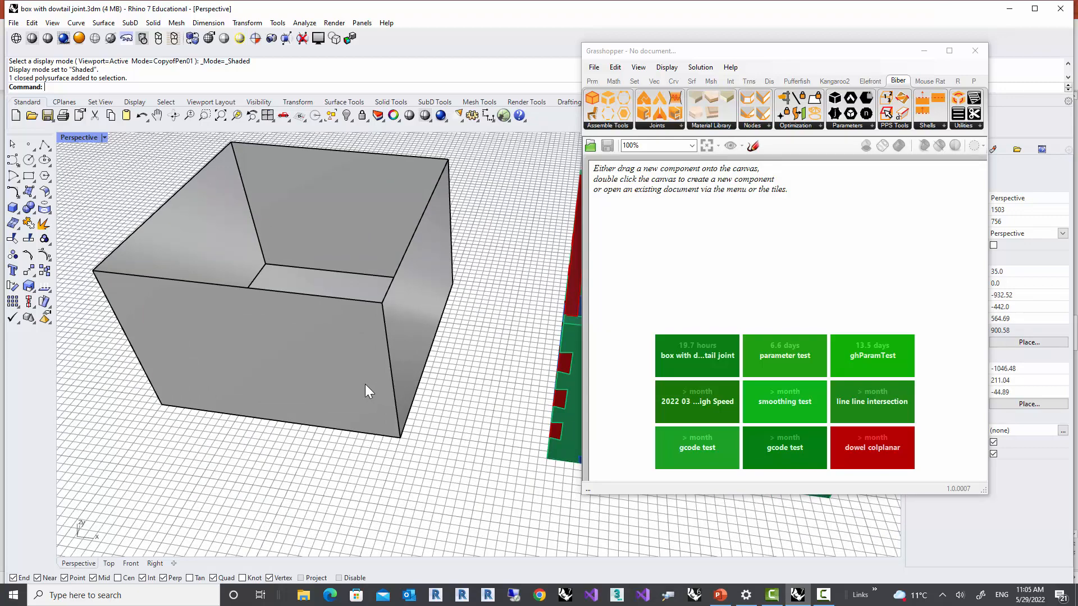
pyautogui.scroll(-4, 365, 384)
pyautogui.moveTo(415, 383); pyautogui.dragTo(412, 373, button='right')
pyautogui.scroll(2, 412, 374)
# Select the grey open box and place an Assemble component in Grasshopper, leaving canvas space before its inputs
pyautogui.click(391, 254)
pyautogui.moveTo(677, 49); pyautogui.dragTo(557, 139)
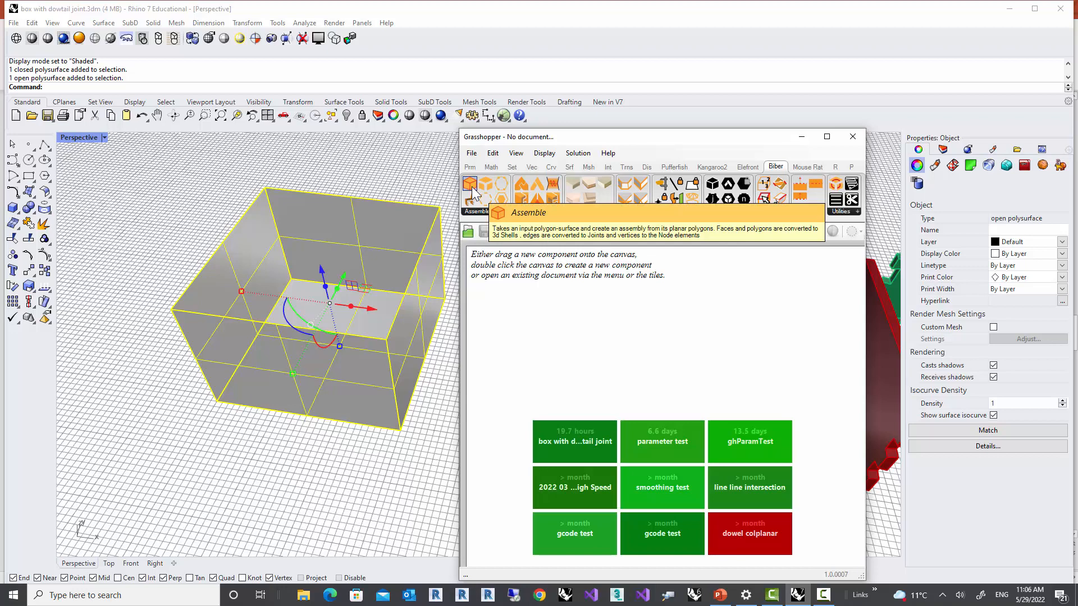
pyautogui.moveTo(472, 187); pyautogui.dragTo(645, 364)
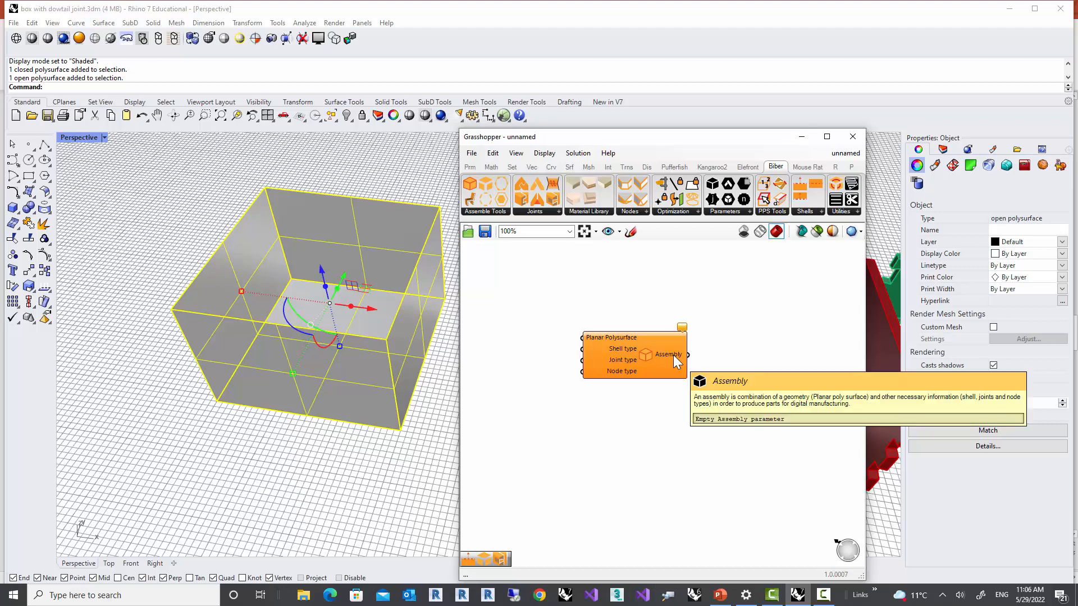
pyautogui.scroll(3, 579, 375)
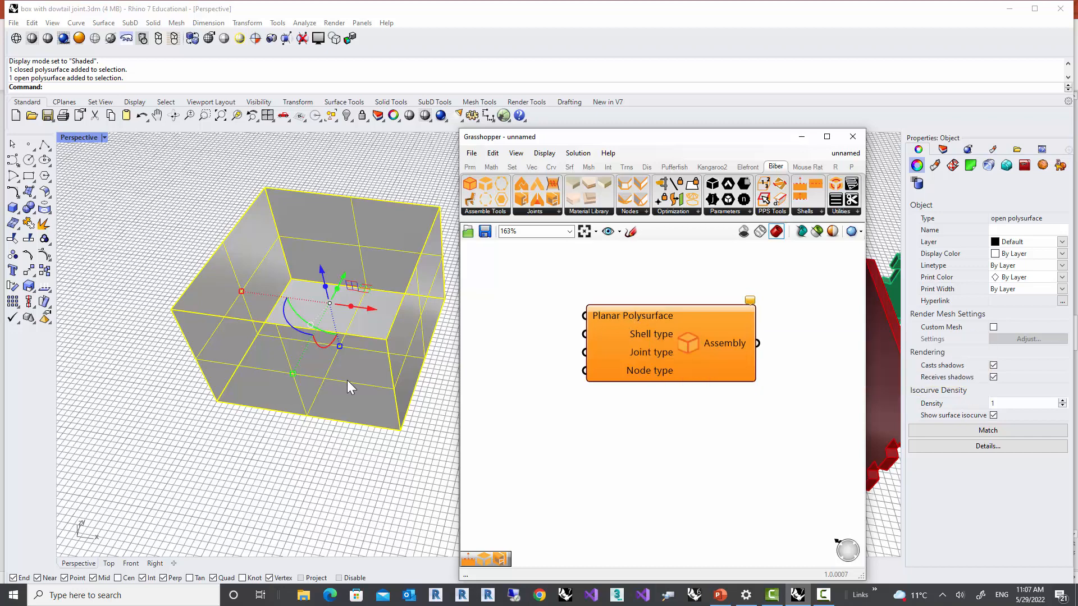
pyautogui.scroll(-2, 704, 345)
pyautogui.scroll(3, 712, 347)
pyautogui.moveTo(637, 355); pyautogui.dragTo(663, 390, button='right')
pyautogui.scroll(-3, 636, 358)
pyautogui.moveTo(685, 361); pyautogui.dragTo(793, 375)
pyautogui.click(622, 360)
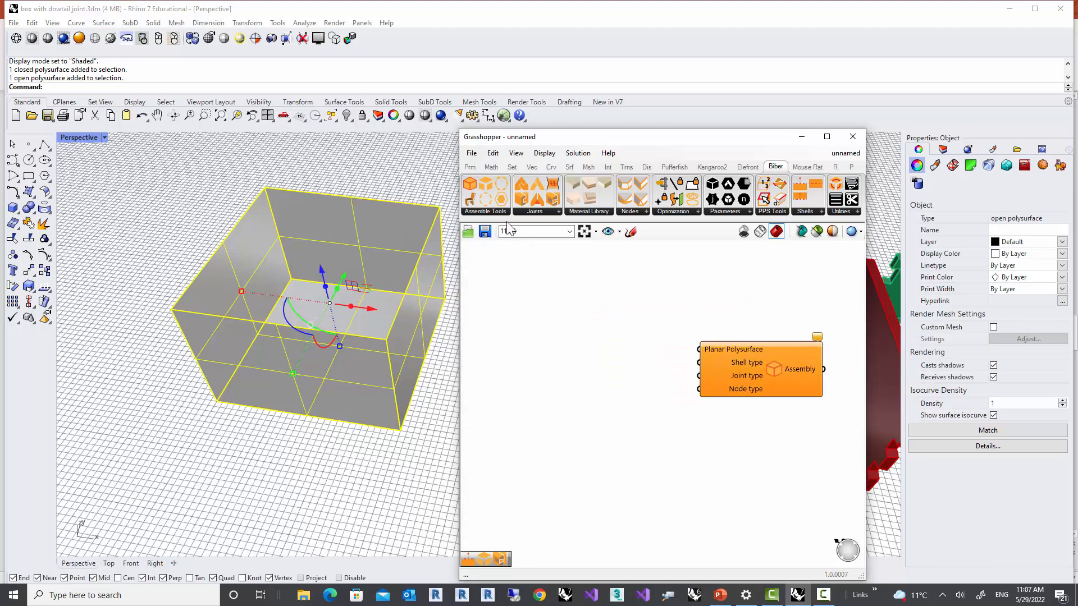
# Add a Breps to PPS component to the canvas ahead of the Assemble component
pyautogui.click(486, 211)
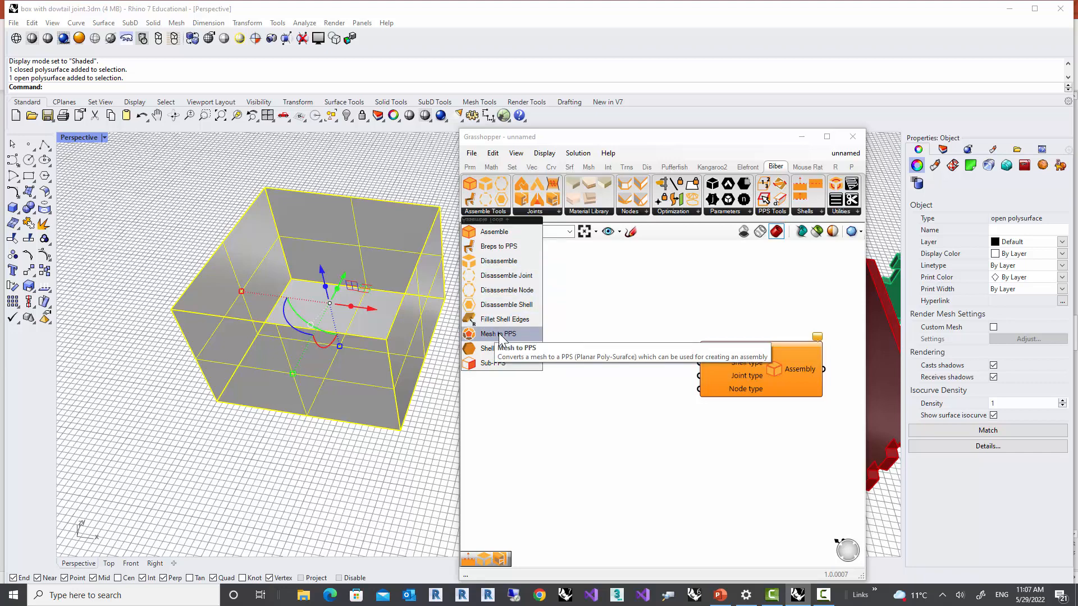
pyautogui.click(510, 254)
pyautogui.click(593, 338)
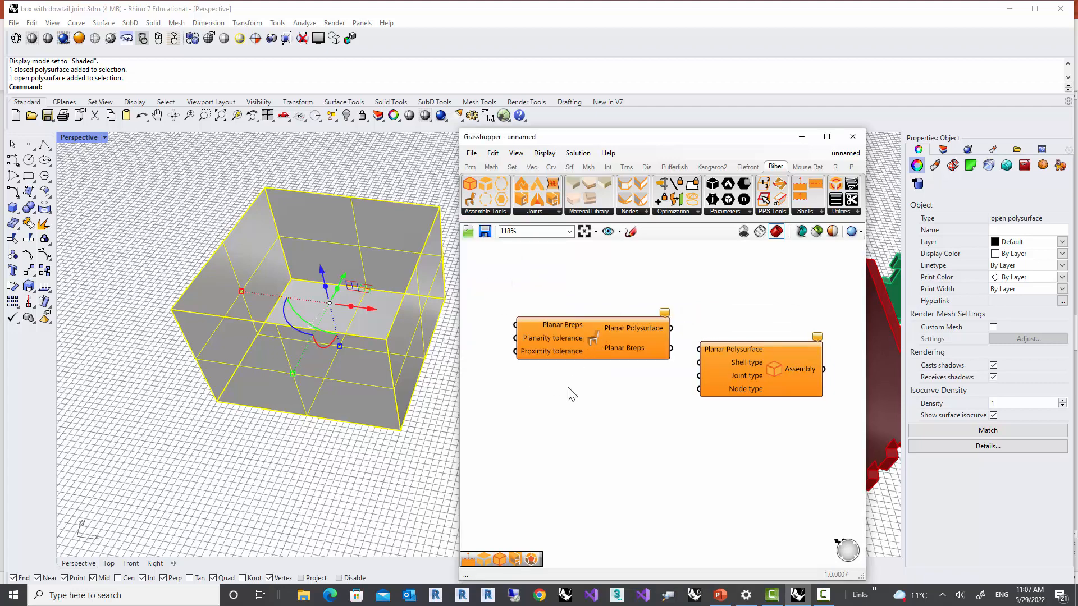
pyautogui.moveTo(568, 387); pyautogui.dragTo(628, 373, button='right')
pyautogui.scroll(-1, 628, 372)
pyautogui.moveTo(710, 398); pyautogui.dragTo(686, 385, button='right')
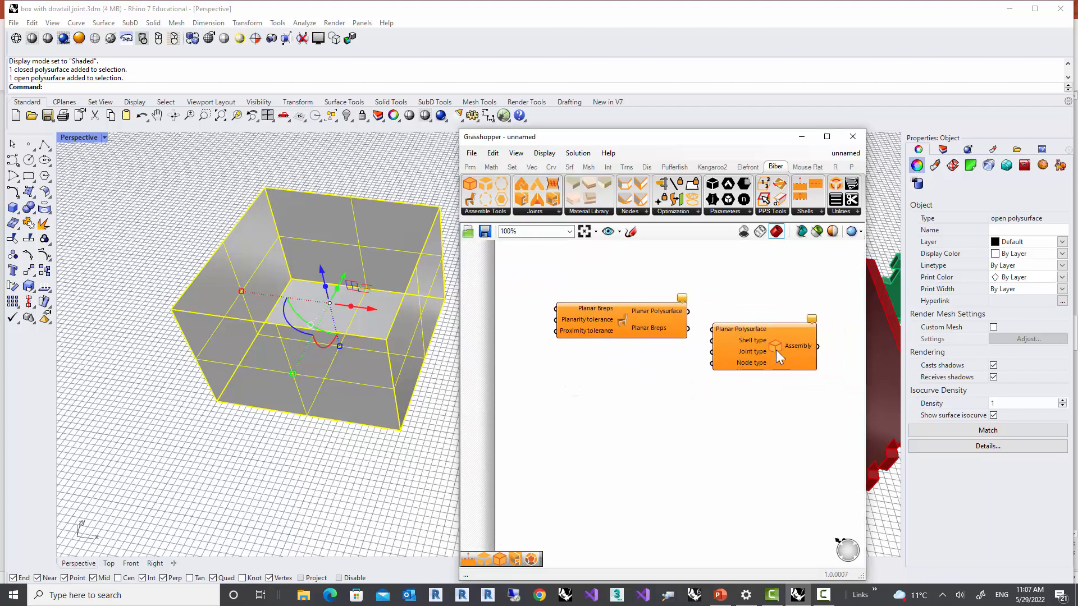
# Space out the two components and connect the Planar Polysurface output to the Assemble component's Planar Polysurface input
pyautogui.moveTo(776, 350); pyautogui.dragTo(808, 347)
pyautogui.click(639, 333)
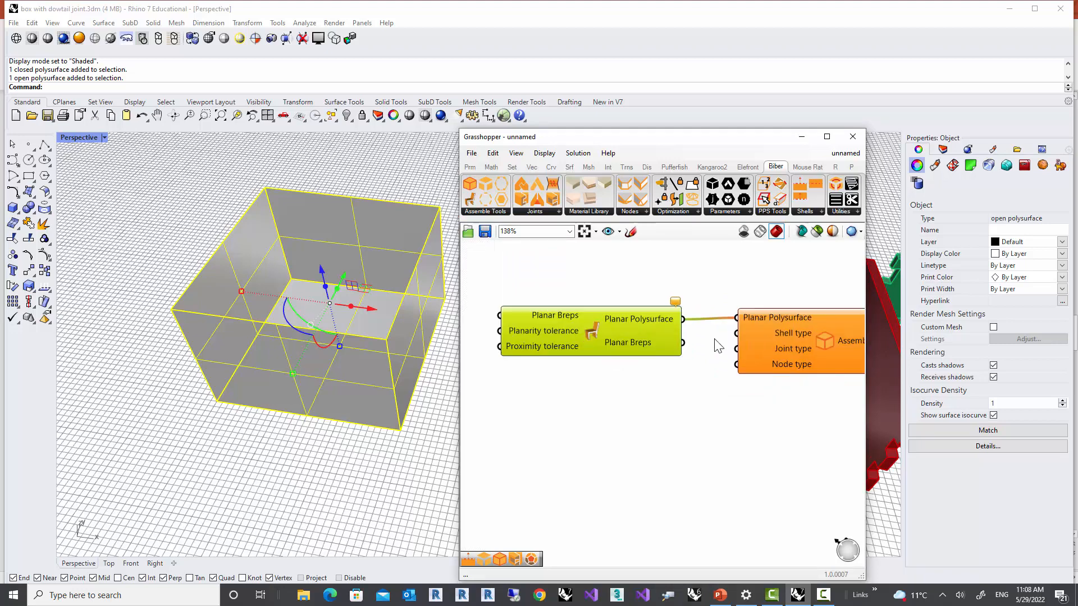
pyautogui.moveTo(712, 340); pyautogui.dragTo(702, 339, button='right')
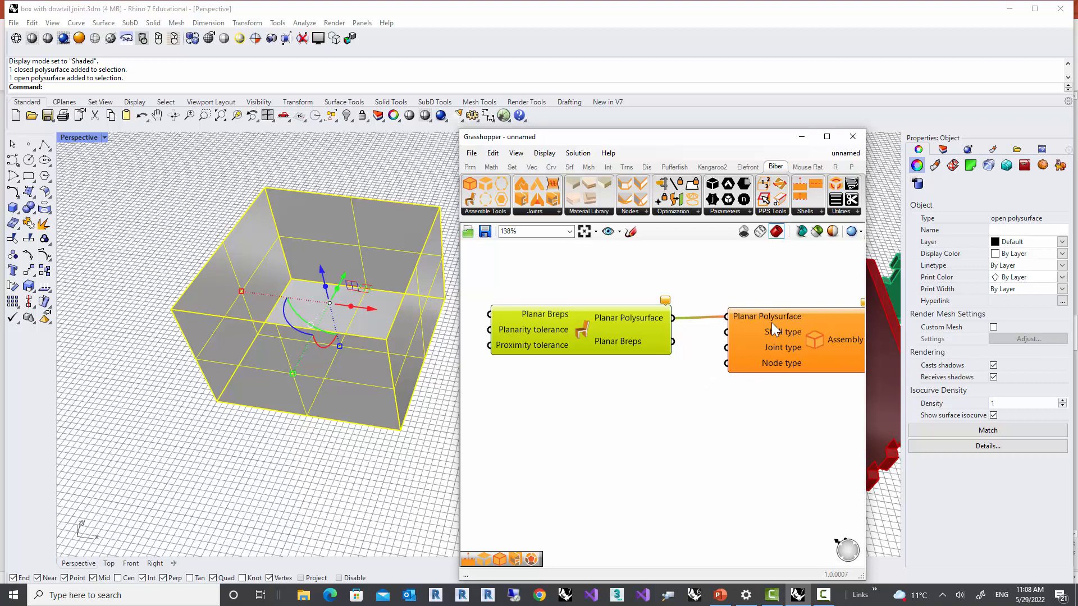
pyautogui.scroll(-2, 714, 393)
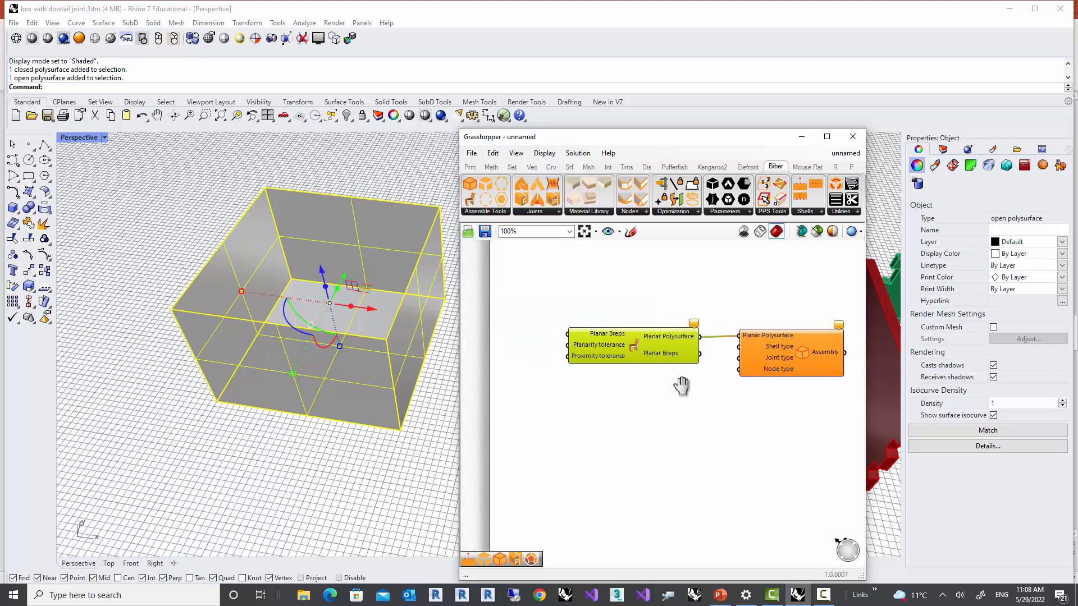
# Add a Brep parameter above the Breps to PPS component and assign the selected grey box to it
pyautogui.doubleClick(571, 293)
pyautogui.write('bw')
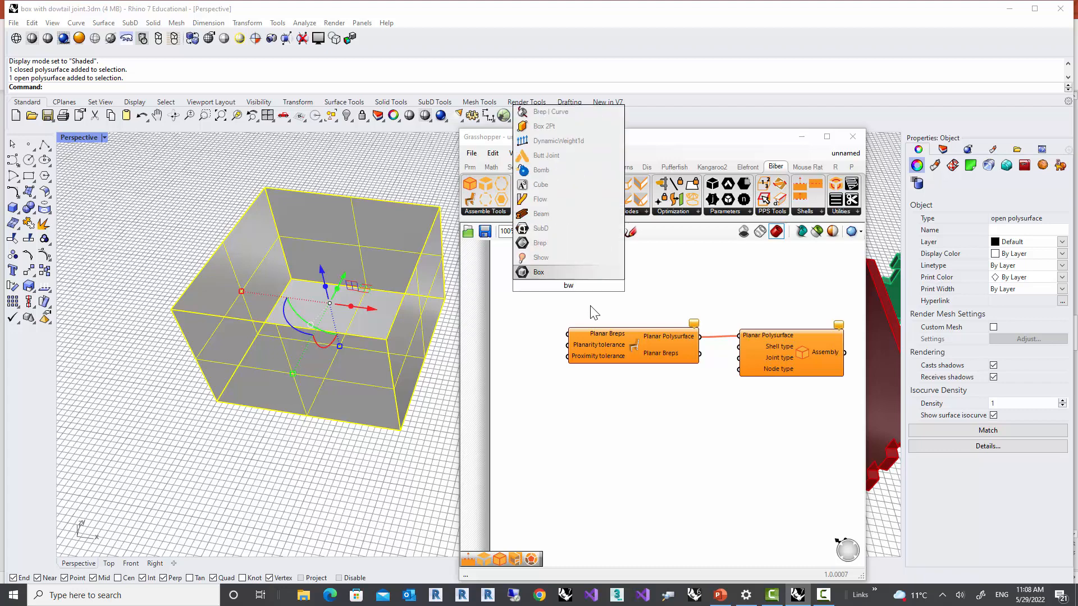
pyautogui.press('BackSpace')
pyautogui.write('rep')
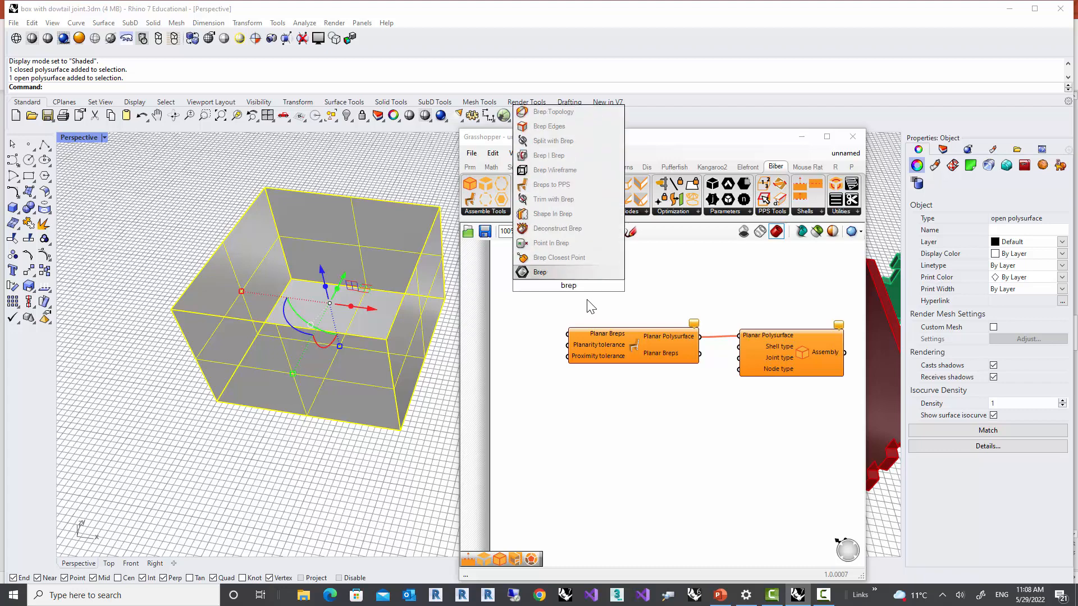
pyautogui.click(556, 272)
pyautogui.rightClick(568, 286)
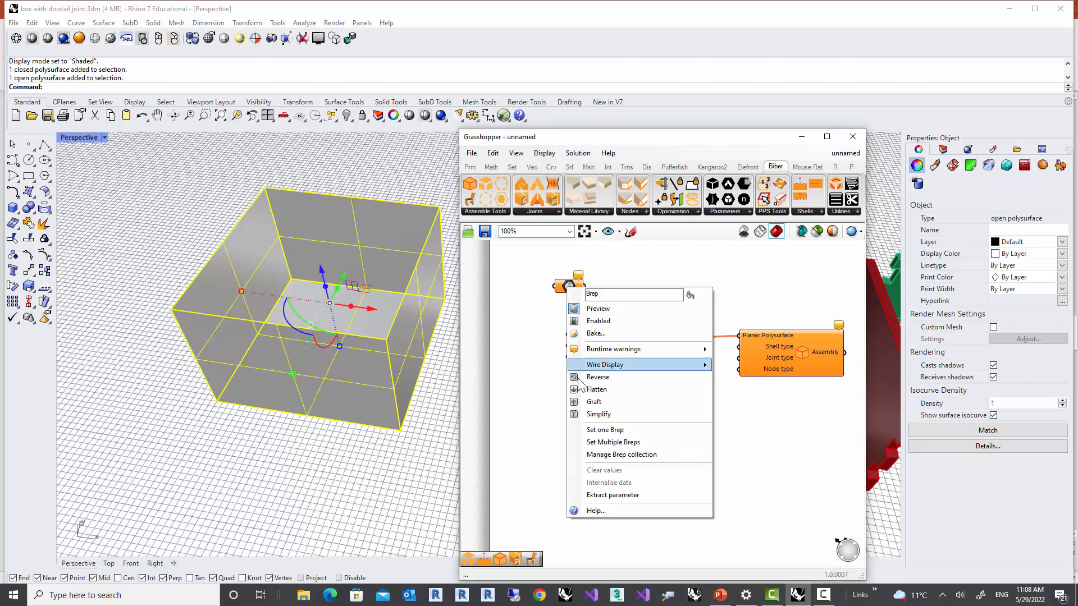
pyautogui.click(589, 431)
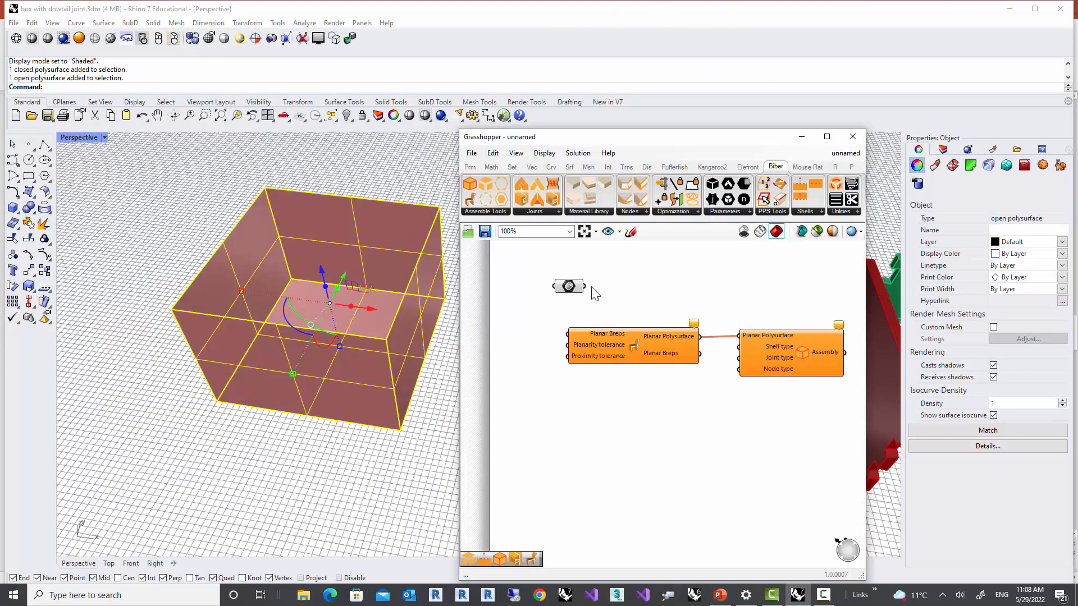
# Connect the Brep parameter to the Planar Breps input and move the Breps to PPS and Assemble components farther from it
pyautogui.moveTo(585, 287); pyautogui.dragTo(567, 334)
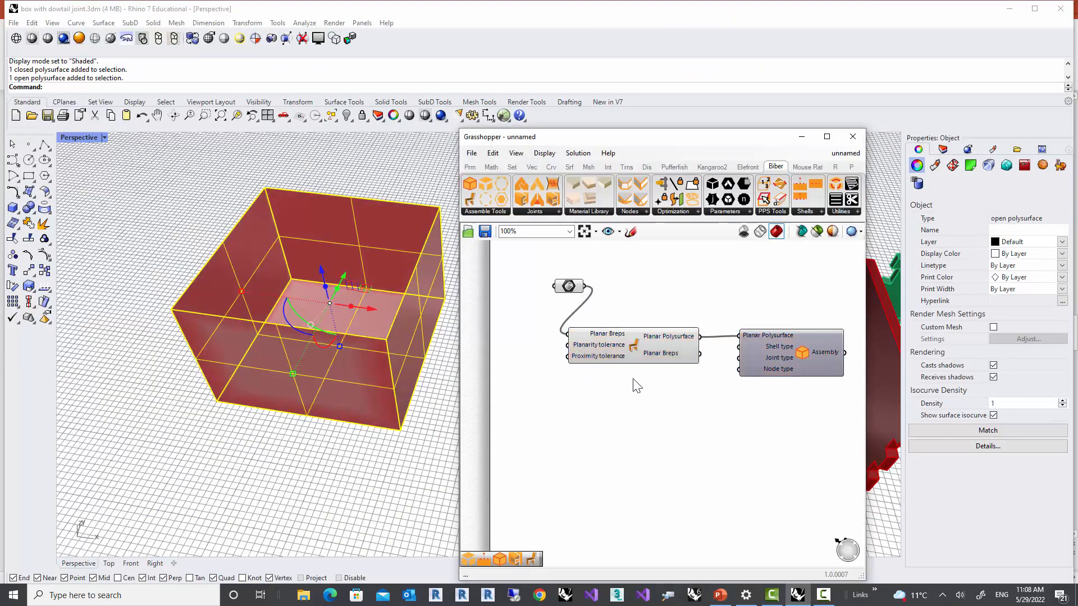
pyautogui.scroll(-2, 654, 402)
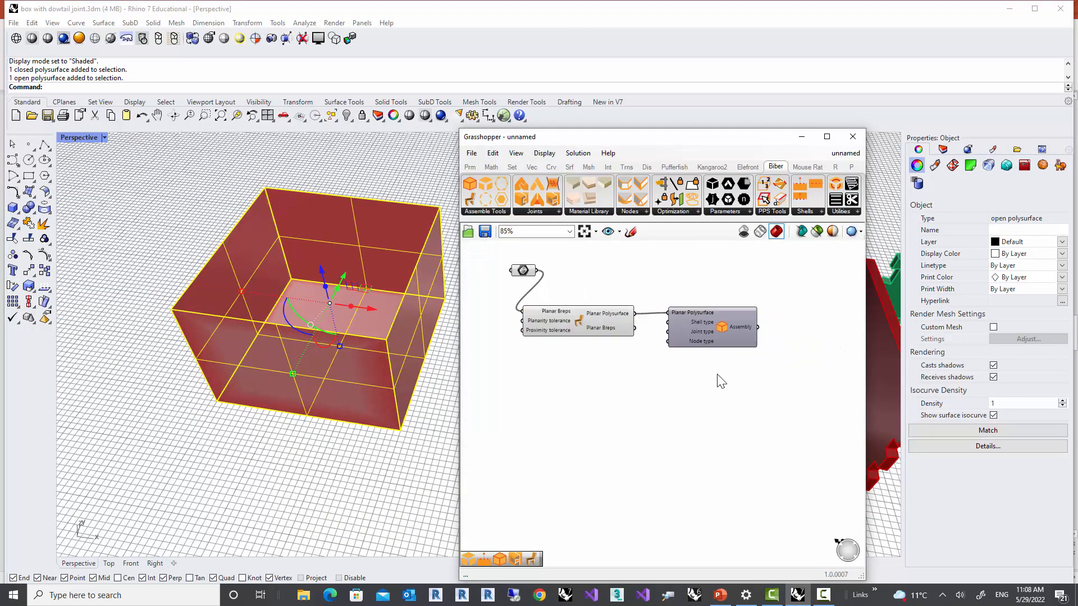
pyautogui.moveTo(739, 414); pyautogui.dragTo(620, 327)
pyautogui.click(636, 386)
pyautogui.moveTo(391, 381)
pyautogui.mouseDown(button='right')
pyautogui.moveTo(375, 362)
pyautogui.moveTo(376, 376)
pyautogui.mouseUp(button='right')
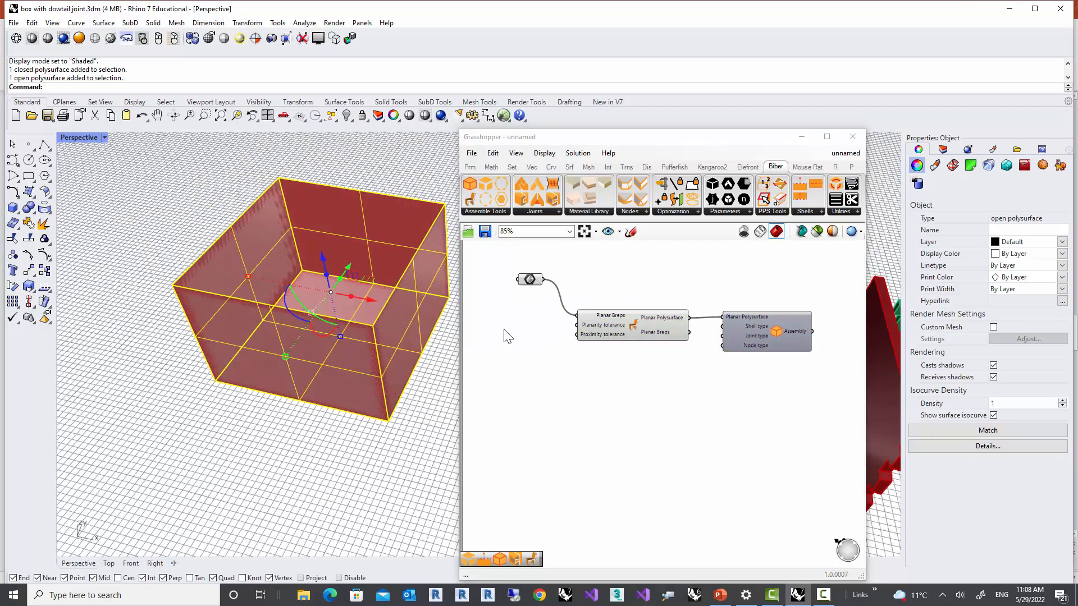
pyautogui.click(627, 331)
pyautogui.click(529, 281)
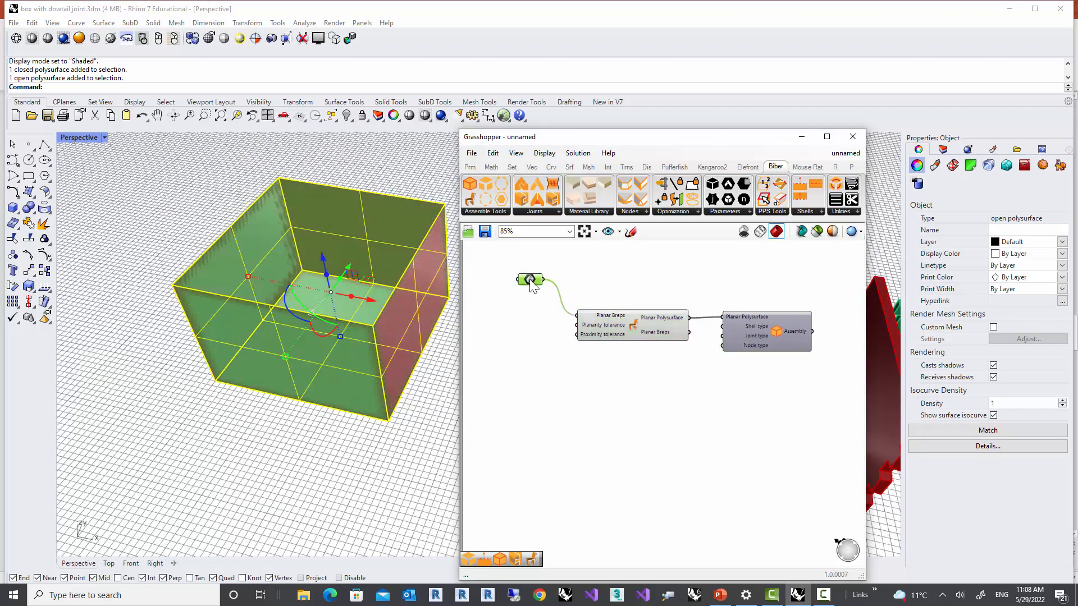
# Turn off the preview of the Brep parameter and the Breps to PPS component
pyautogui.click(632, 331)
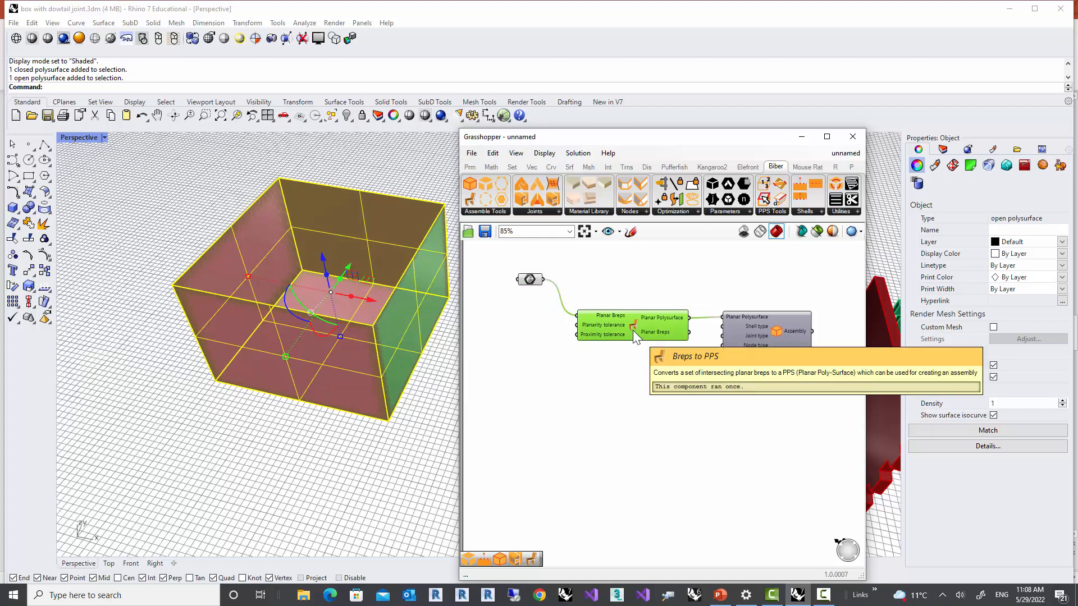
pyautogui.moveTo(696, 376); pyautogui.dragTo(496, 265)
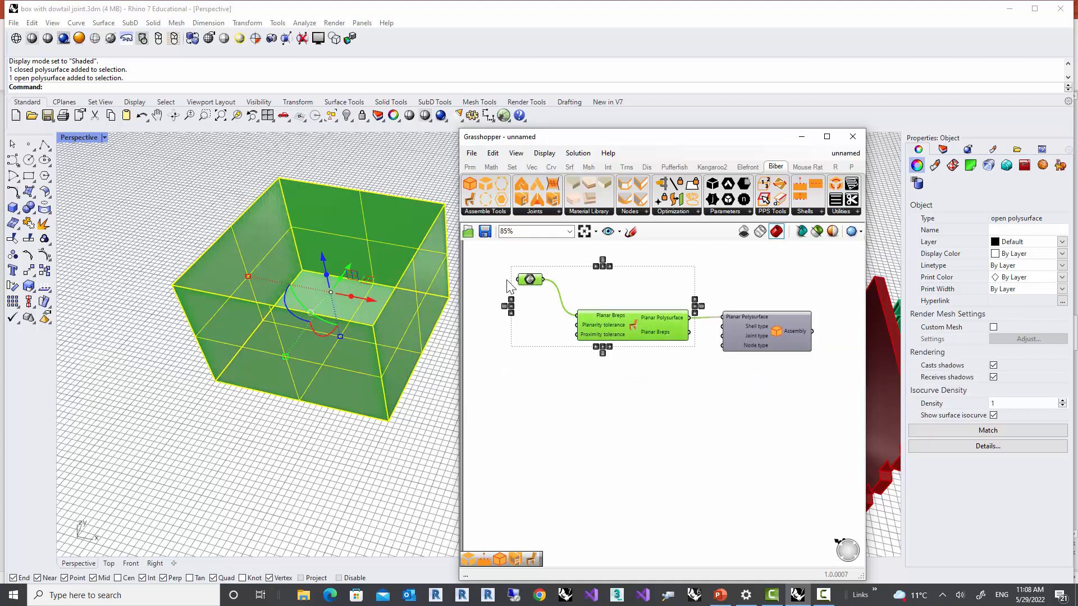
pyautogui.rightClick(653, 268)
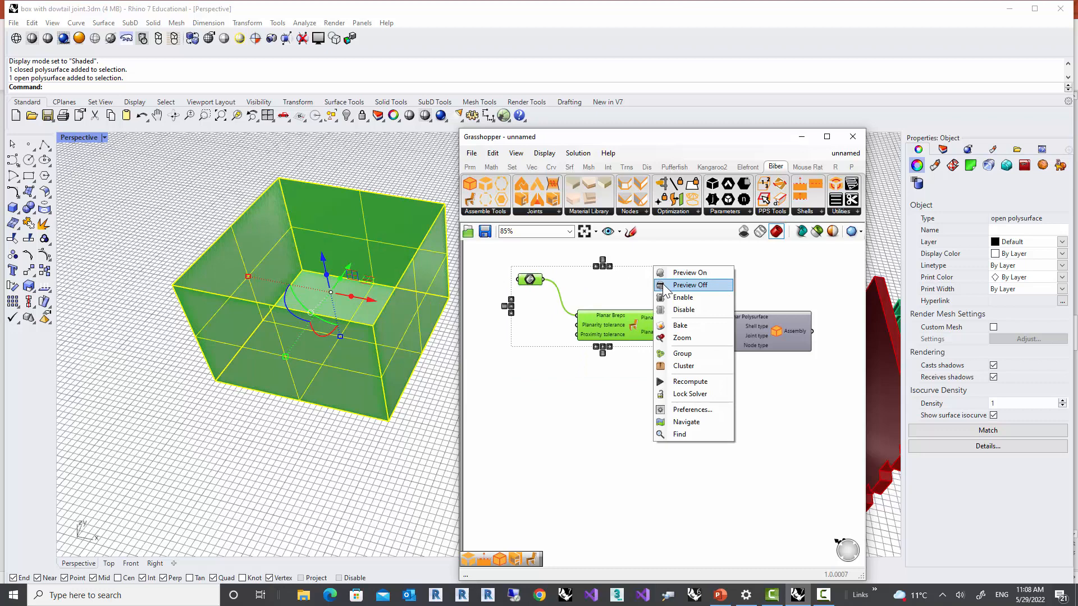
pyautogui.click(666, 285)
pyautogui.click(640, 378)
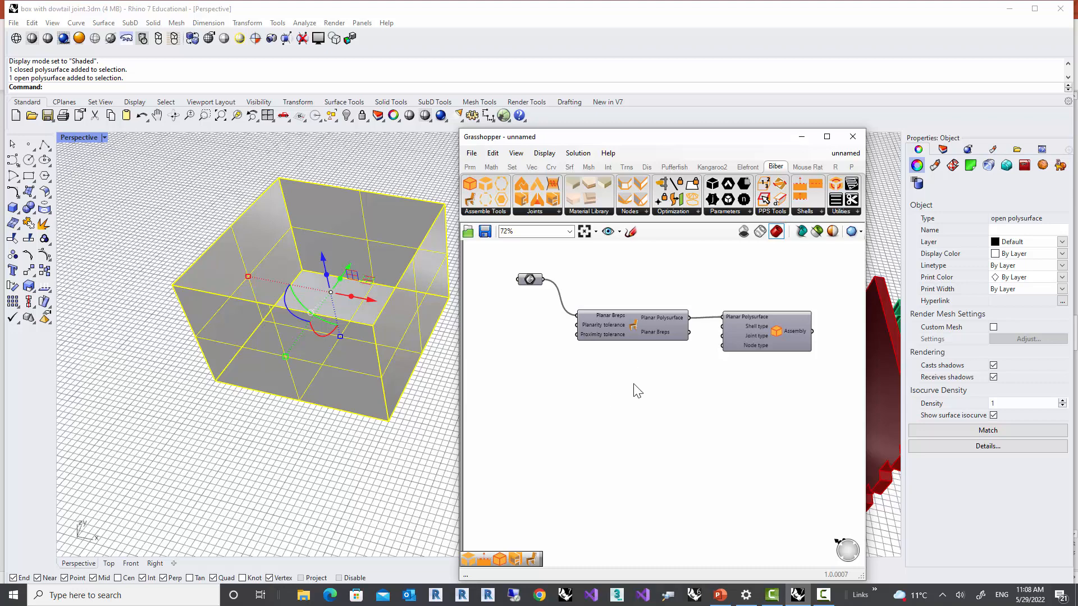
# Add the Negative Shell, Symmetric Shell and Positive Shell components to the canvas for the Assemble component's Shell type input
pyautogui.scroll(-1, 640, 388)
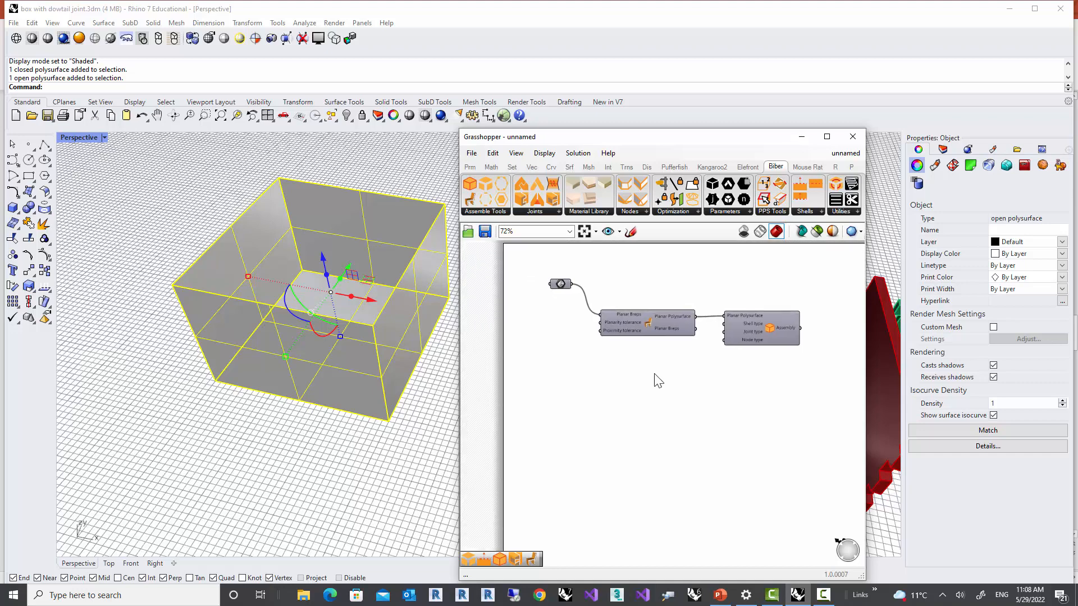
pyautogui.moveTo(702, 365); pyautogui.dragTo(655, 374, button='right')
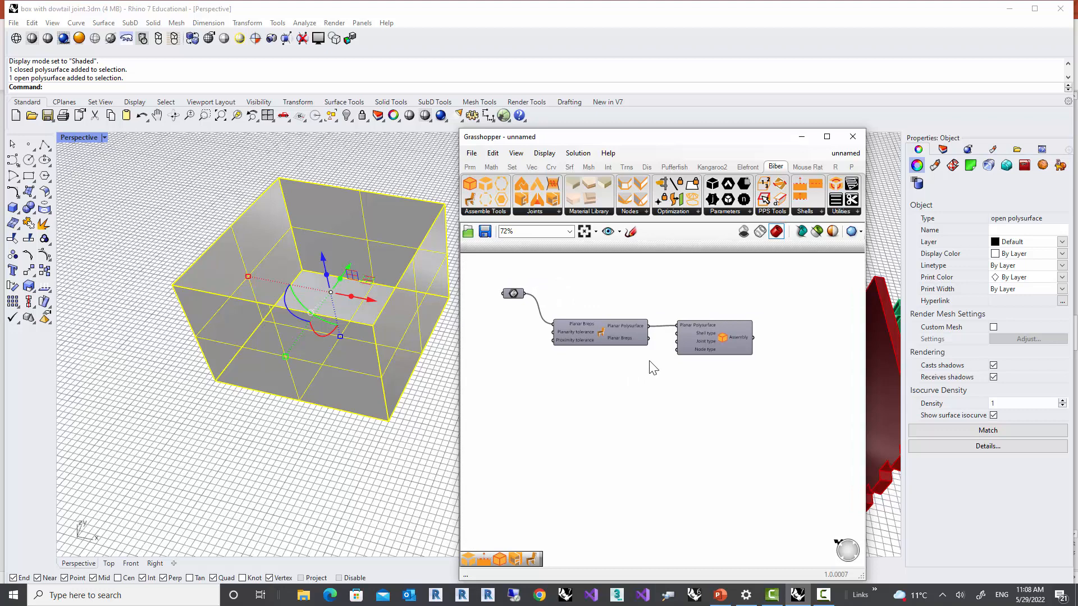
pyautogui.scroll(6, 698, 361)
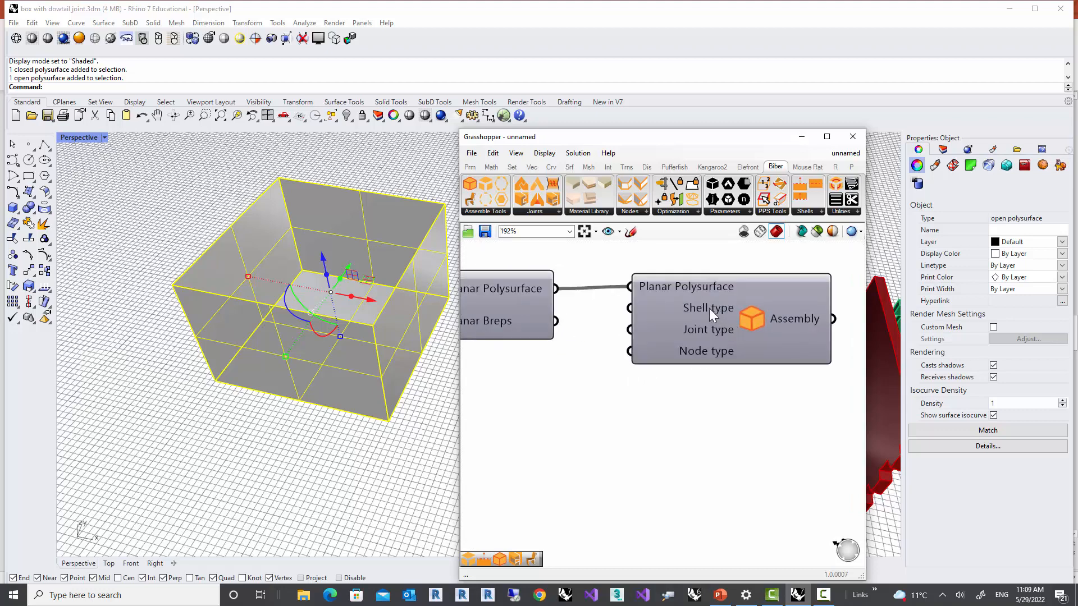
pyautogui.moveTo(709, 309)
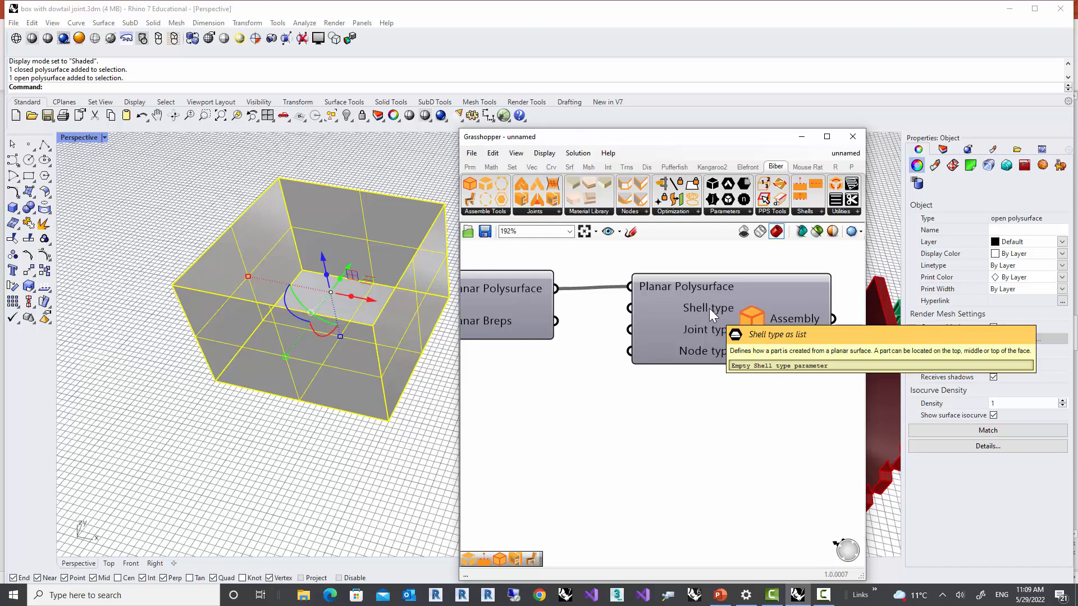
pyautogui.click(808, 213)
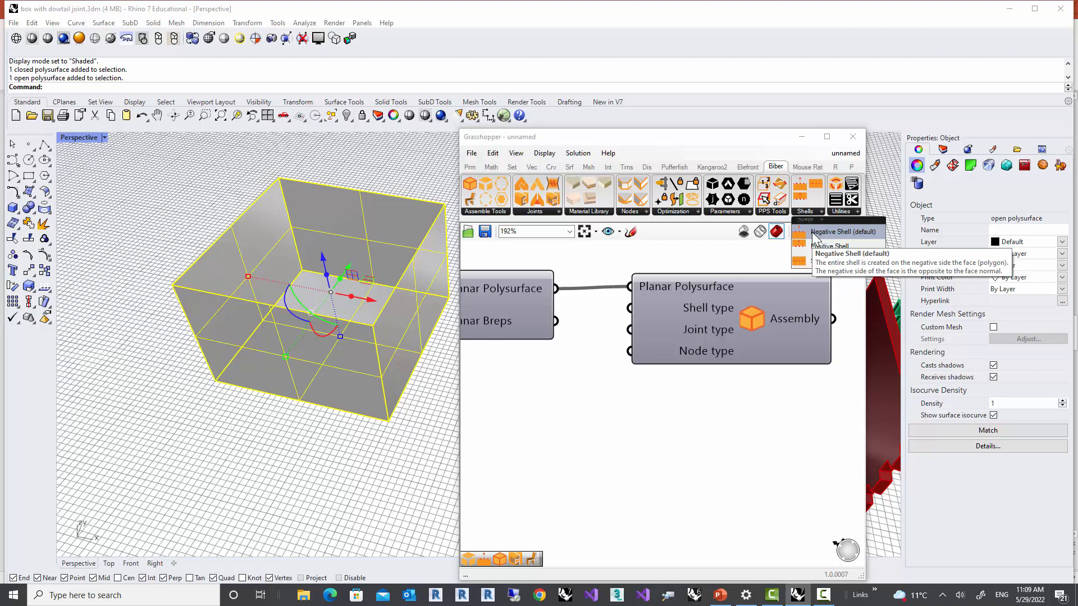
pyautogui.moveTo(813, 247); pyautogui.dragTo(648, 409)
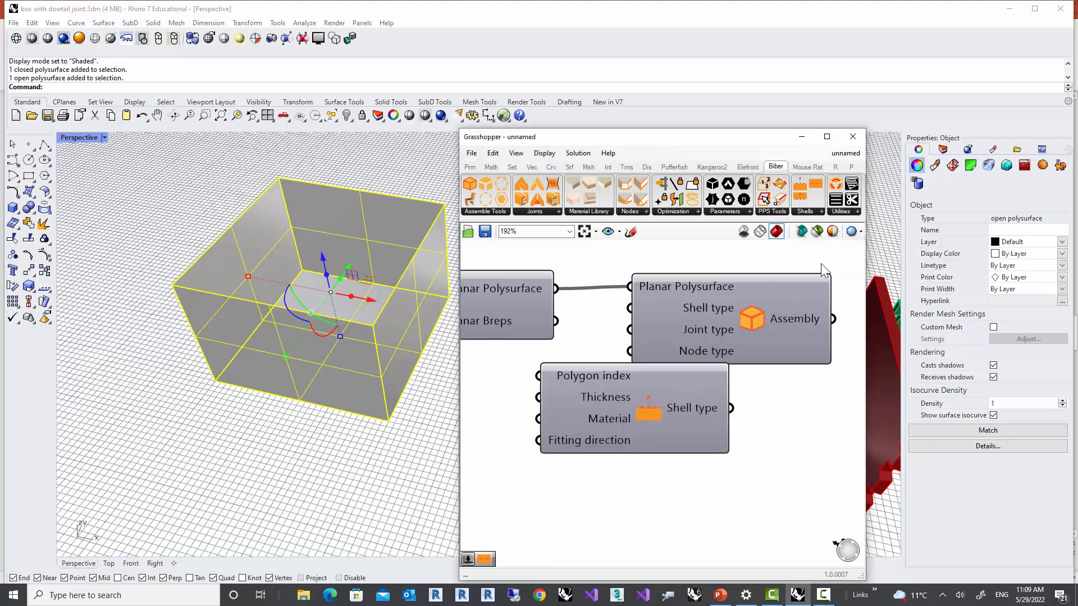
pyautogui.moveTo(816, 186); pyautogui.dragTo(651, 512)
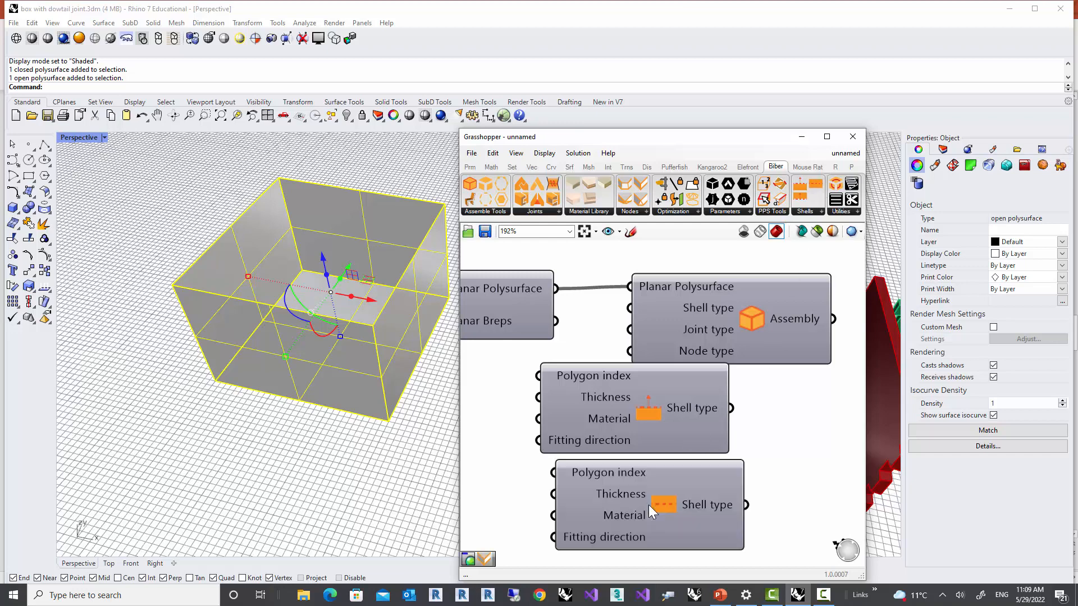
pyautogui.moveTo(801, 388); pyautogui.dragTo(781, 351, button='right')
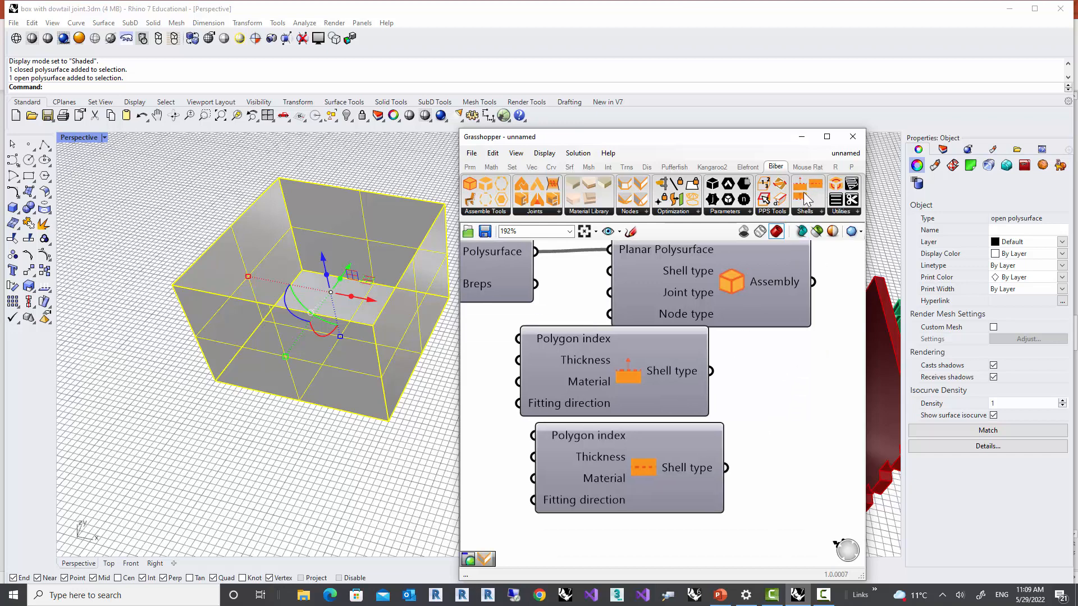
pyautogui.click(803, 194)
pyautogui.scroll(-4, 702, 300)
pyautogui.click(681, 420)
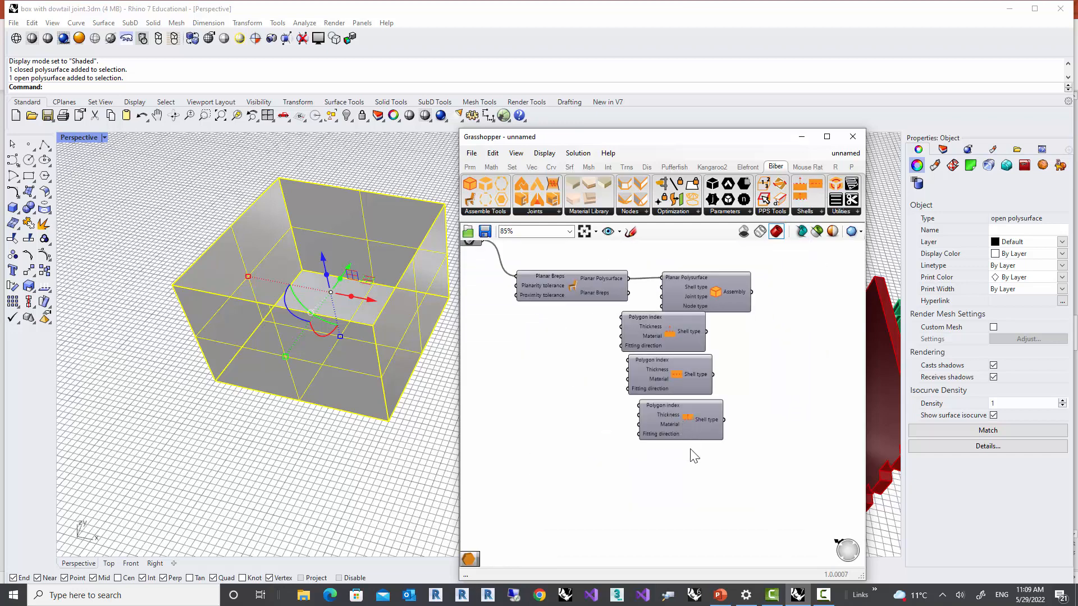
# Move the three shell components clear below Assemble and arrange them in an evenly spaced column
pyautogui.moveTo(722, 482); pyautogui.dragTo(600, 323)
pyautogui.moveTo(662, 335); pyautogui.dragTo(605, 381)
pyautogui.click(741, 432)
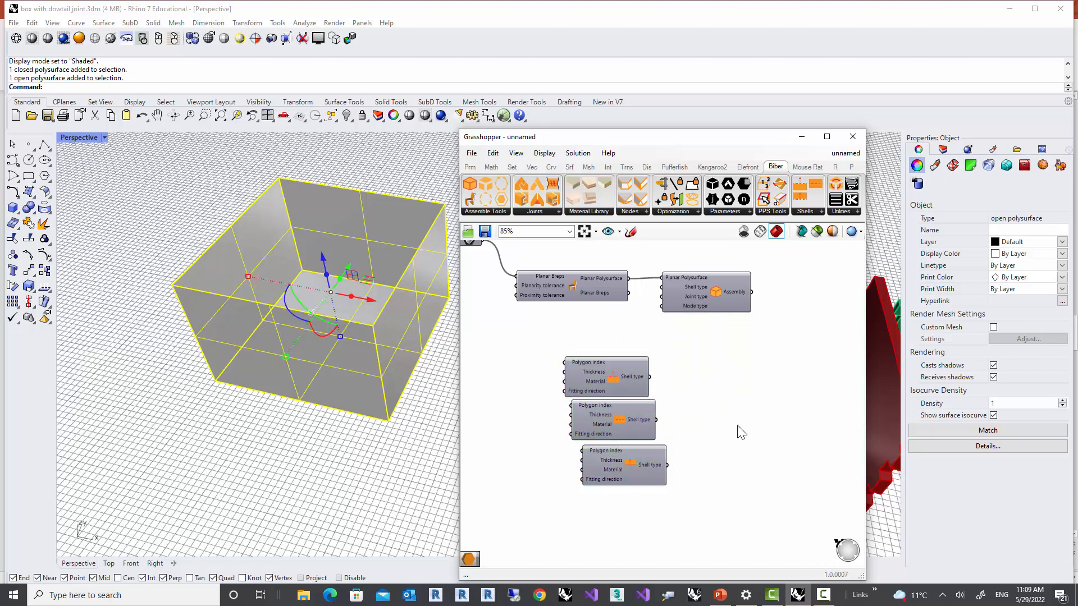
pyautogui.scroll(3, 615, 433)
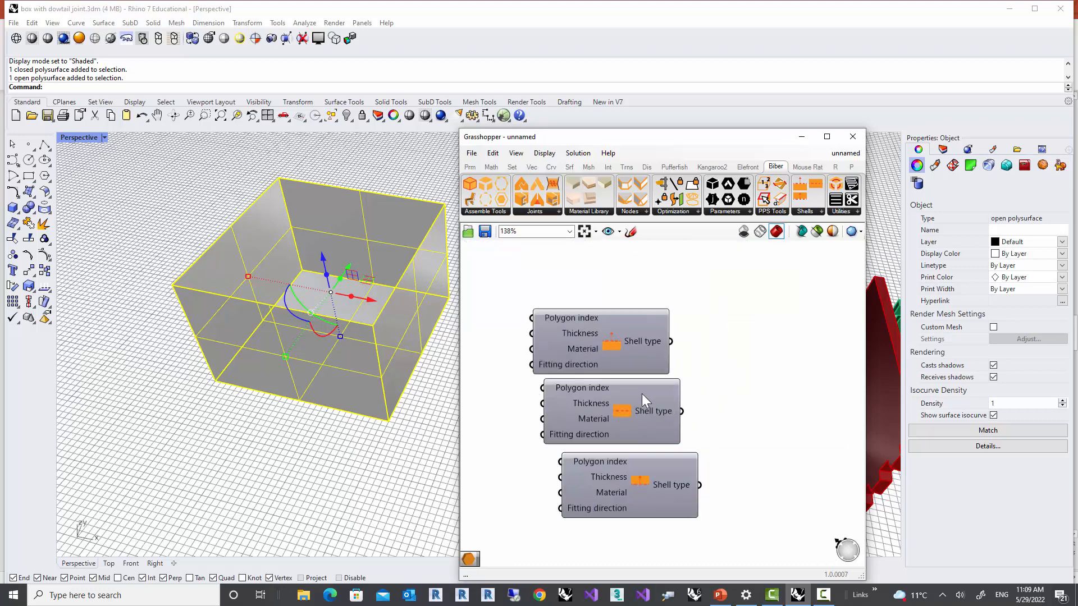
pyautogui.moveTo(600, 341); pyautogui.dragTo(615, 333)
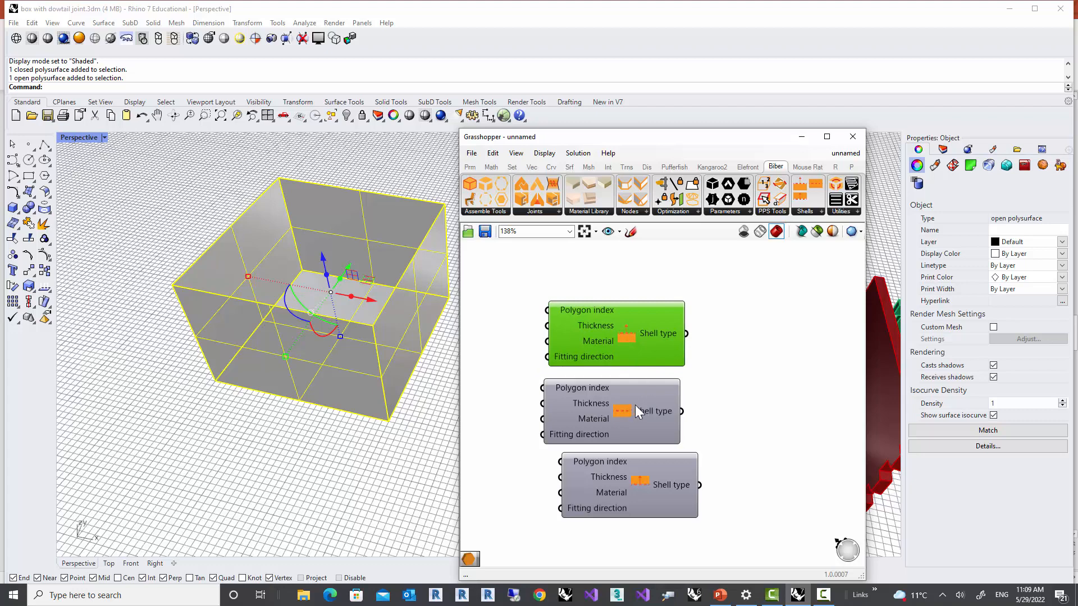
pyautogui.moveTo(635, 405); pyautogui.dragTo(649, 406)
# Compare the descriptions of the Negative, Symmetric and Positive Shell components against the box in the viewport
pyautogui.moveTo(704, 365); pyautogui.dragTo(714, 345, button='right')
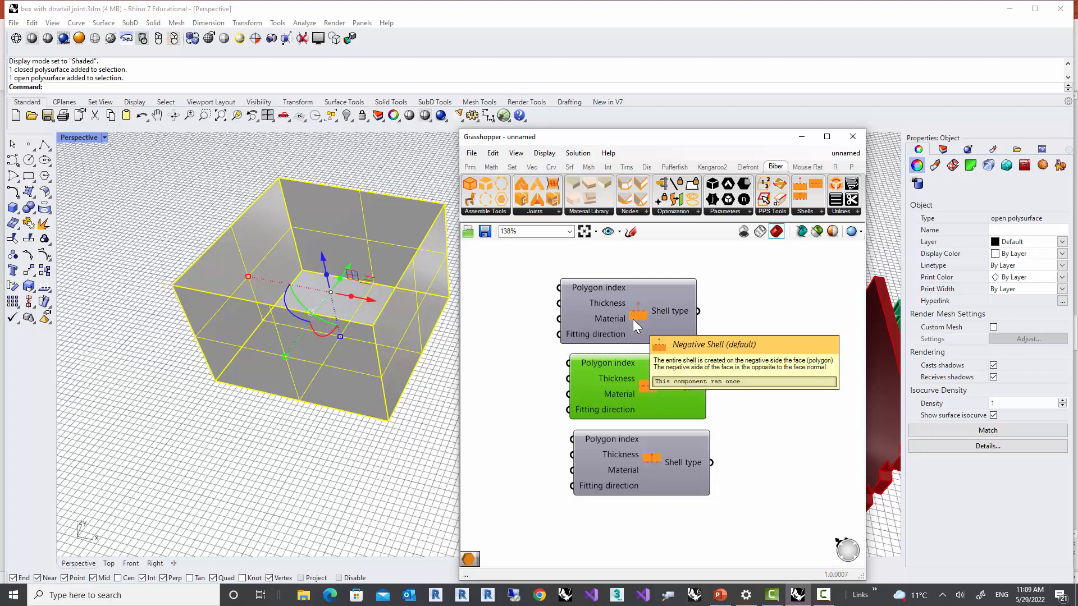
pyautogui.scroll(3, 654, 333)
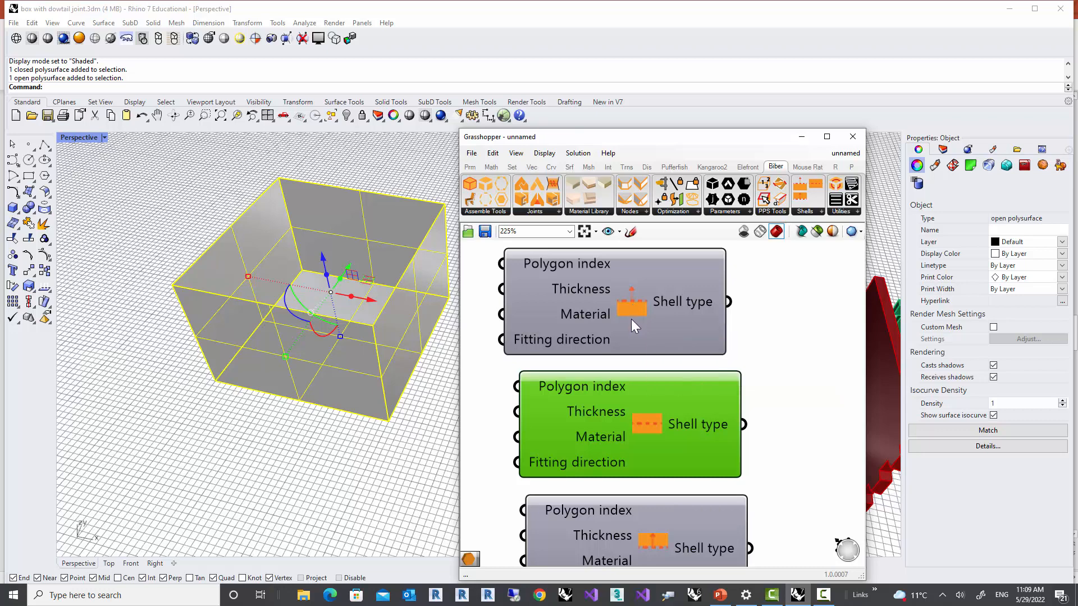
pyautogui.moveTo(646, 437); pyautogui.dragTo(633, 383, button='right')
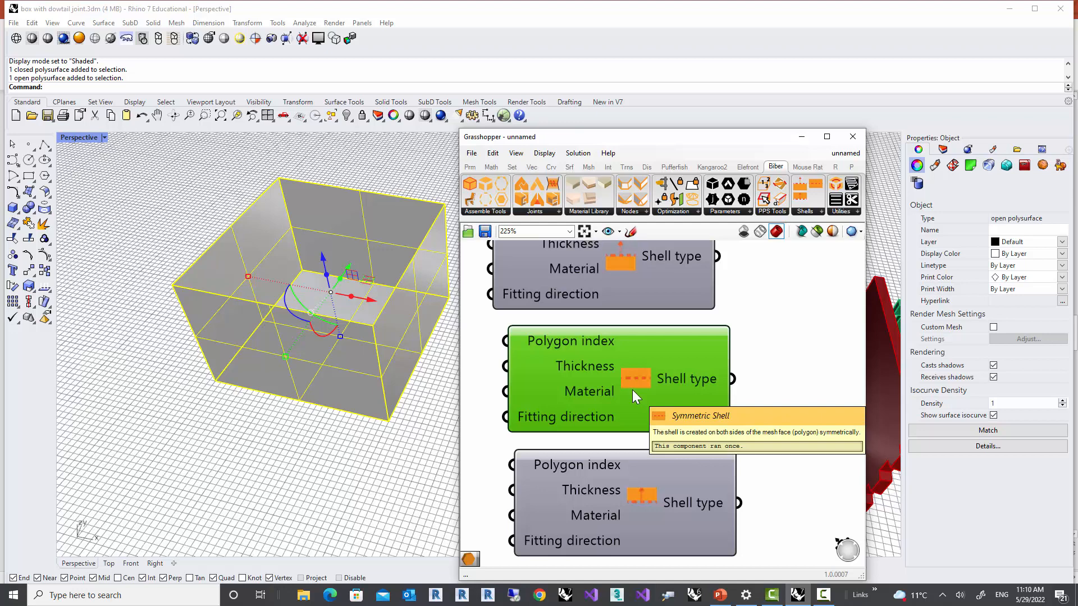
pyautogui.moveTo(642, 481); pyautogui.dragTo(632, 429, button='right')
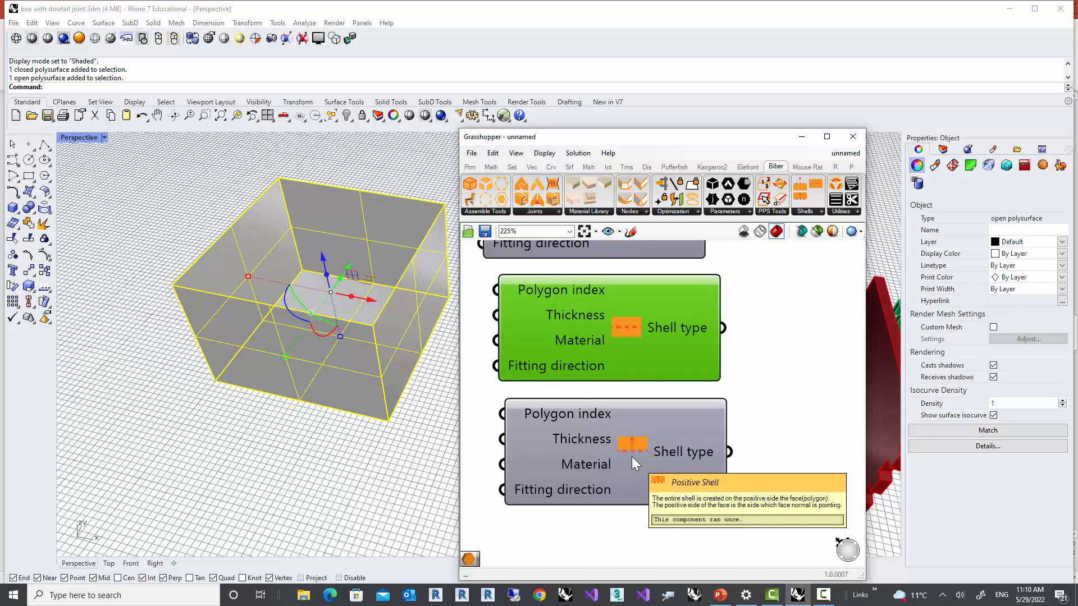
pyautogui.scroll(-3, 631, 456)
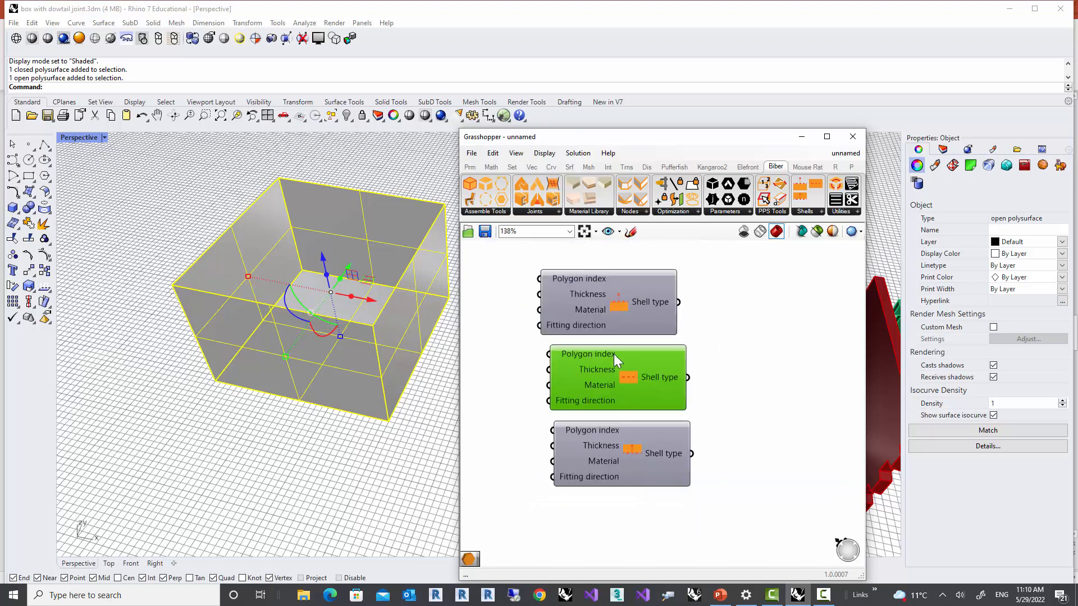
pyautogui.scroll(2, 620, 305)
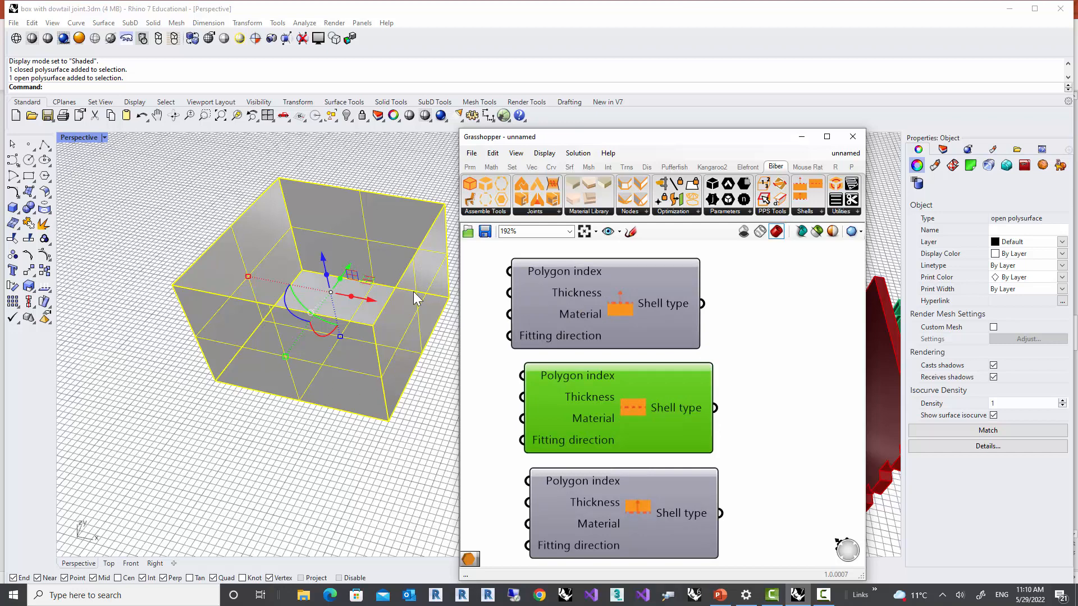
pyautogui.scroll(-3, 428, 316)
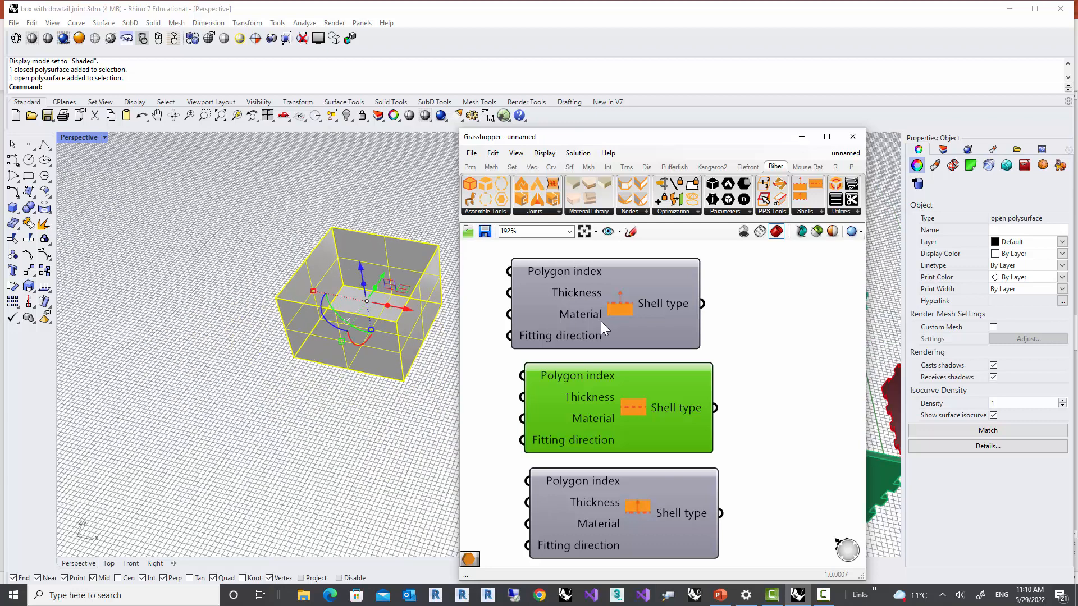
pyautogui.click(627, 314)
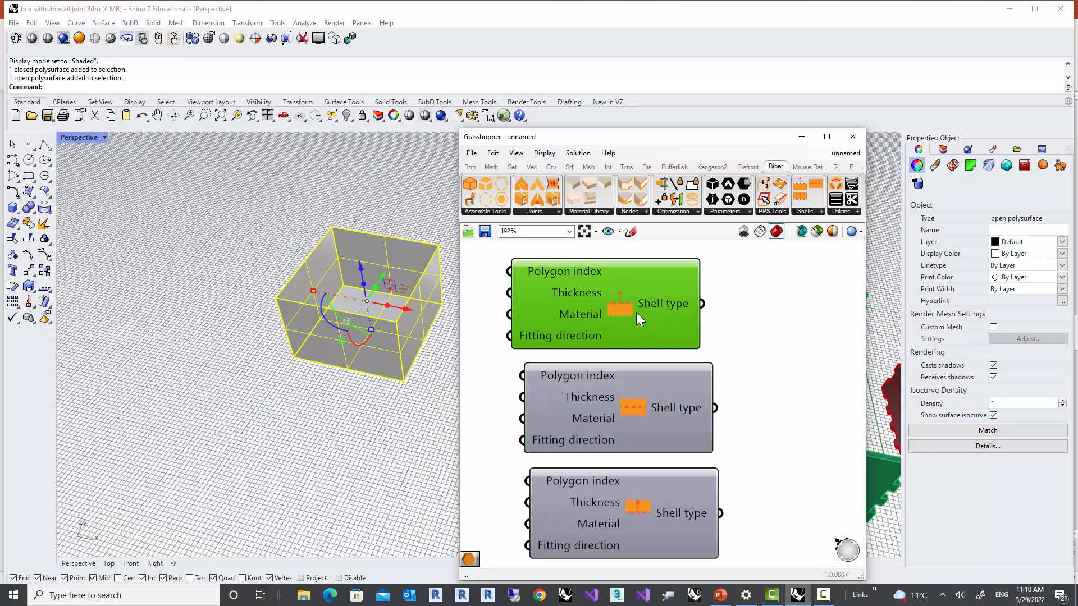
pyautogui.moveTo(630, 309)
# Connect the Negative Shell's output to the Assemble component's Shell type input and move the shell component closer to it
pyautogui.scroll(-5, 645, 347)
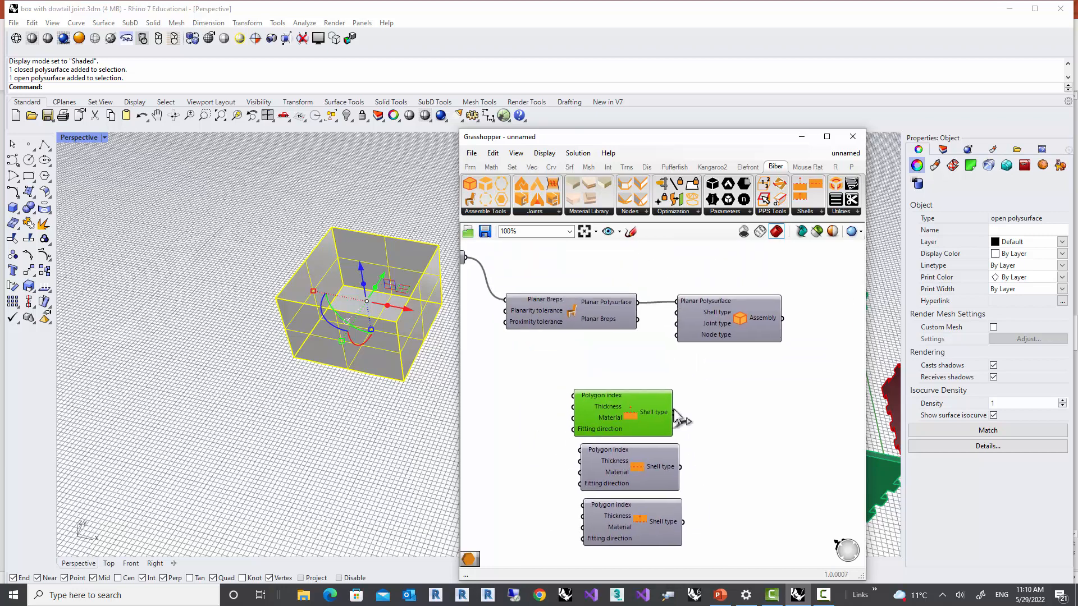
pyautogui.moveTo(674, 413); pyautogui.dragTo(676, 324)
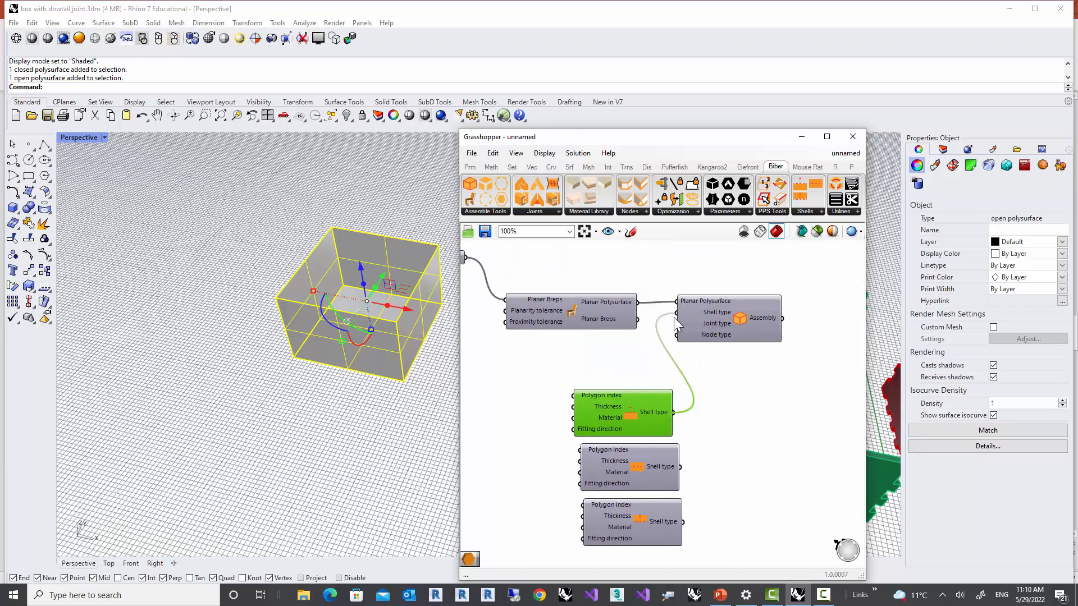
pyautogui.moveTo(642, 413); pyautogui.dragTo(628, 383)
# Add a Number Slider set to 12 and connect it to the Negative Shell's Thickness input
pyautogui.moveTo(580, 419); pyautogui.dragTo(688, 399, button='right')
pyautogui.scroll(3, 693, 383)
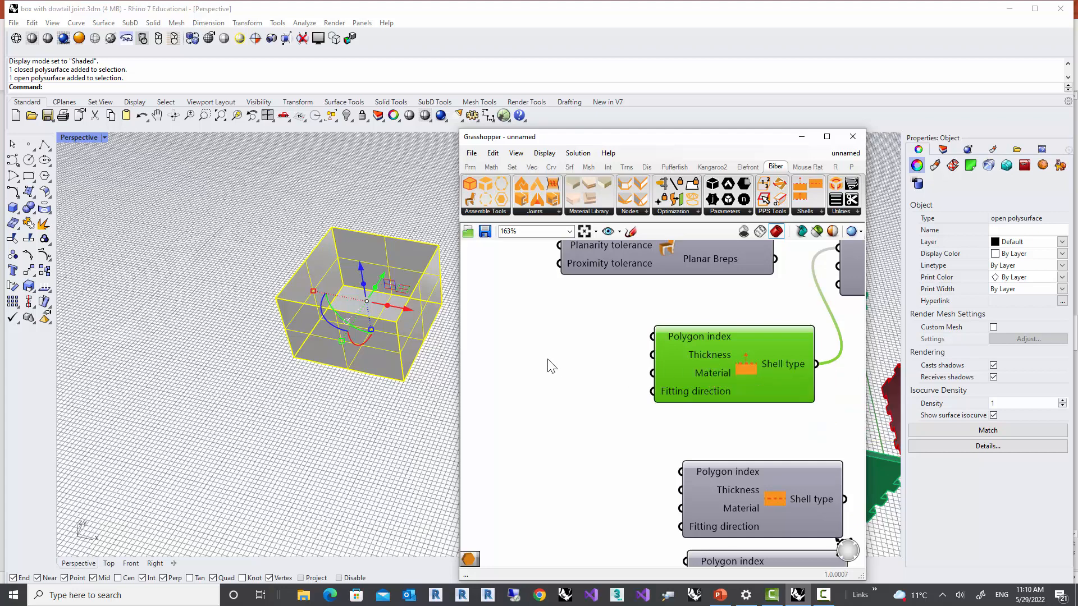
pyautogui.doubleClick(529, 359)
pyautogui.write('1')
pyautogui.press('Return')
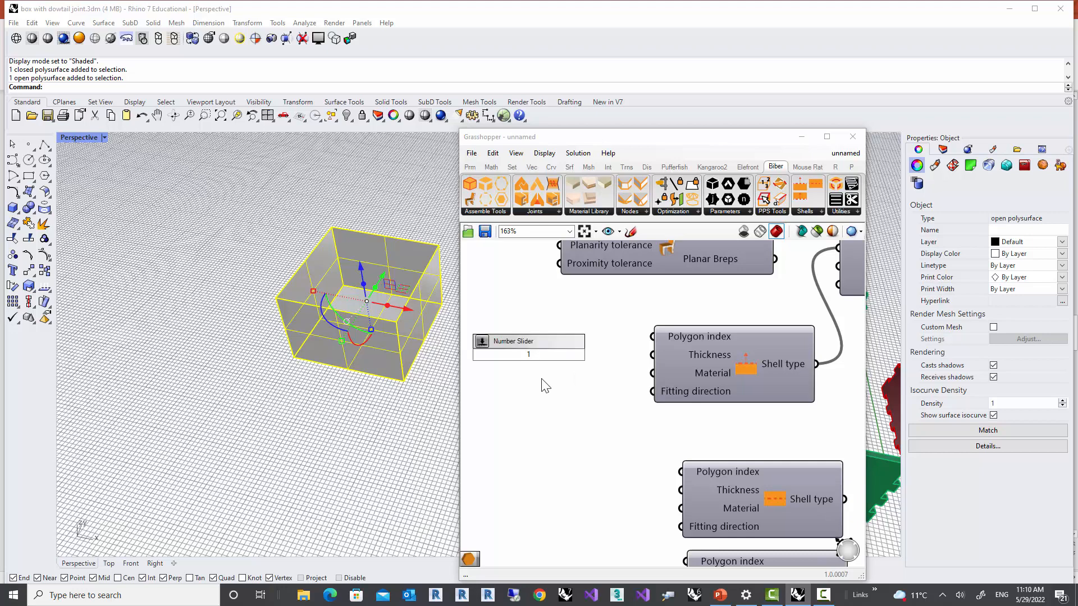
pyautogui.press('BackSpace')
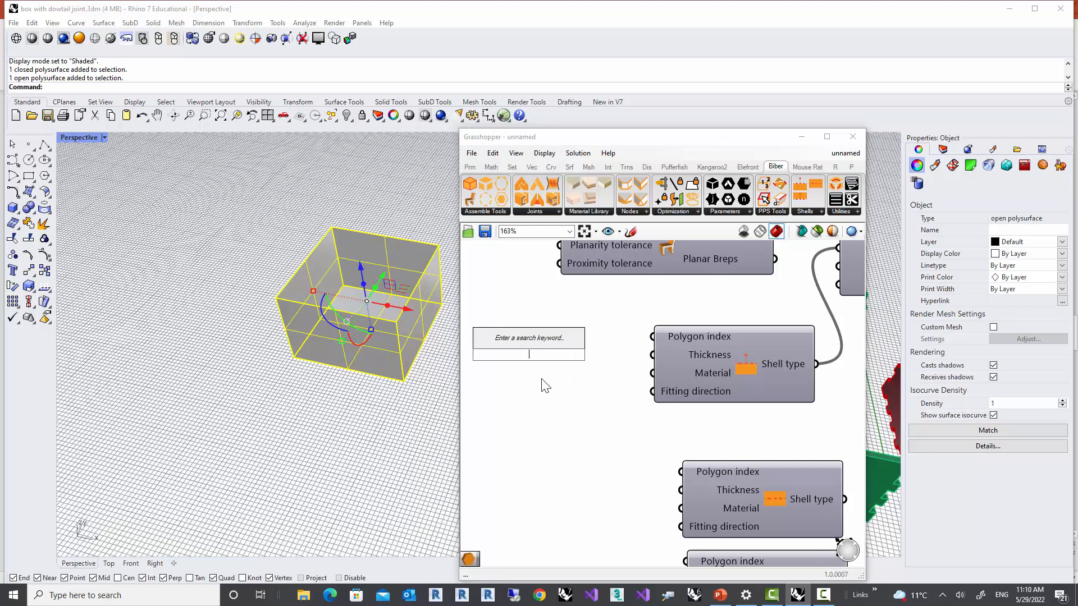
pyautogui.write('12')
pyautogui.press('Return')
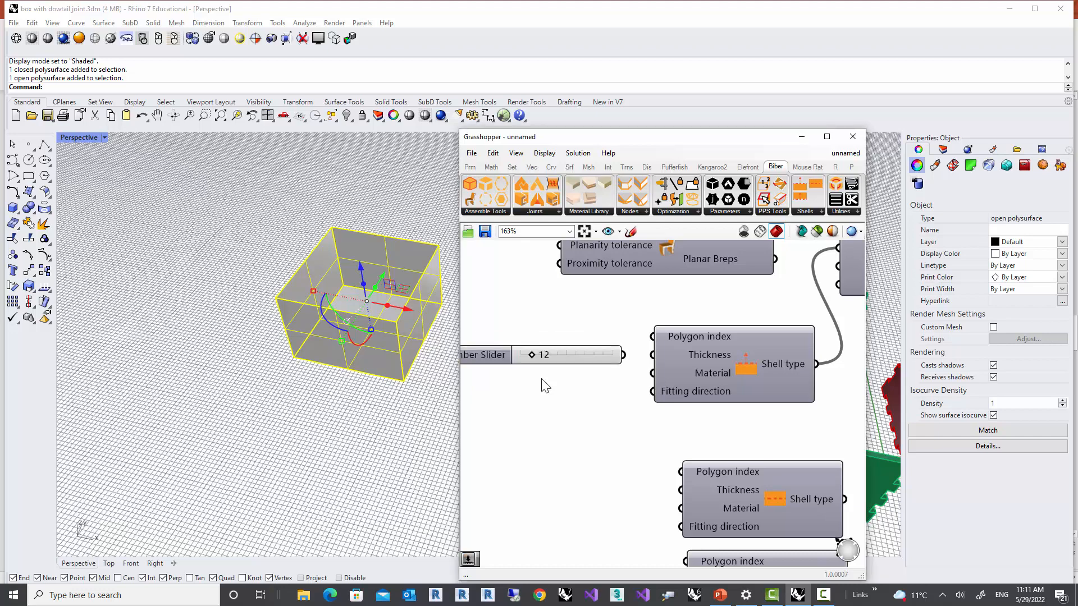
pyautogui.moveTo(623, 355); pyautogui.dragTo(652, 355)
# Move the Assemble component slightly down and away from the Breps to PPS and Negative Shell components
pyautogui.scroll(-3, 616, 419)
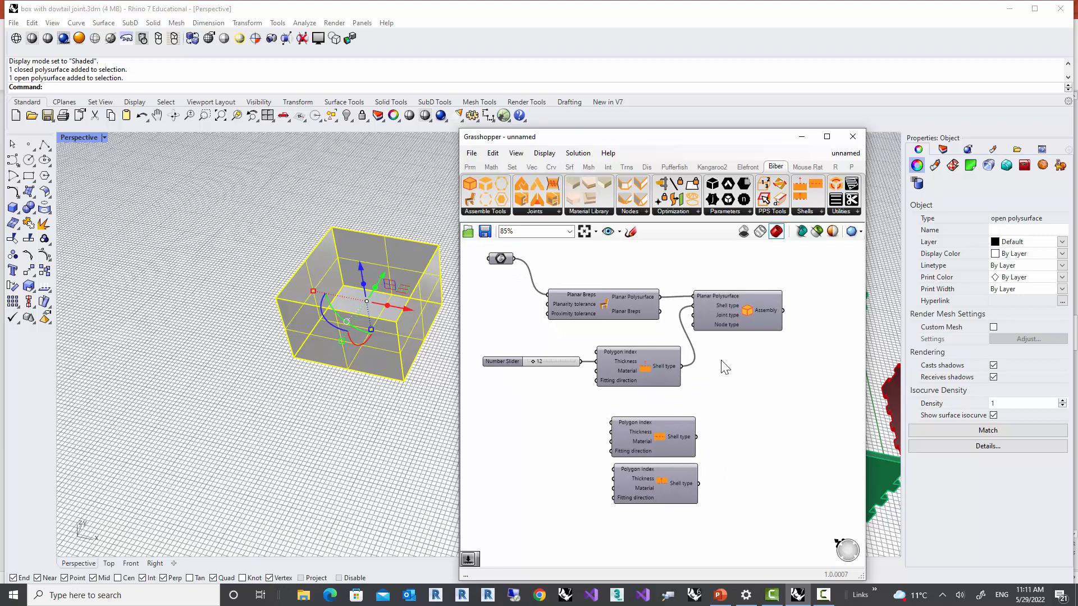
pyautogui.moveTo(744, 312); pyautogui.dragTo(766, 341)
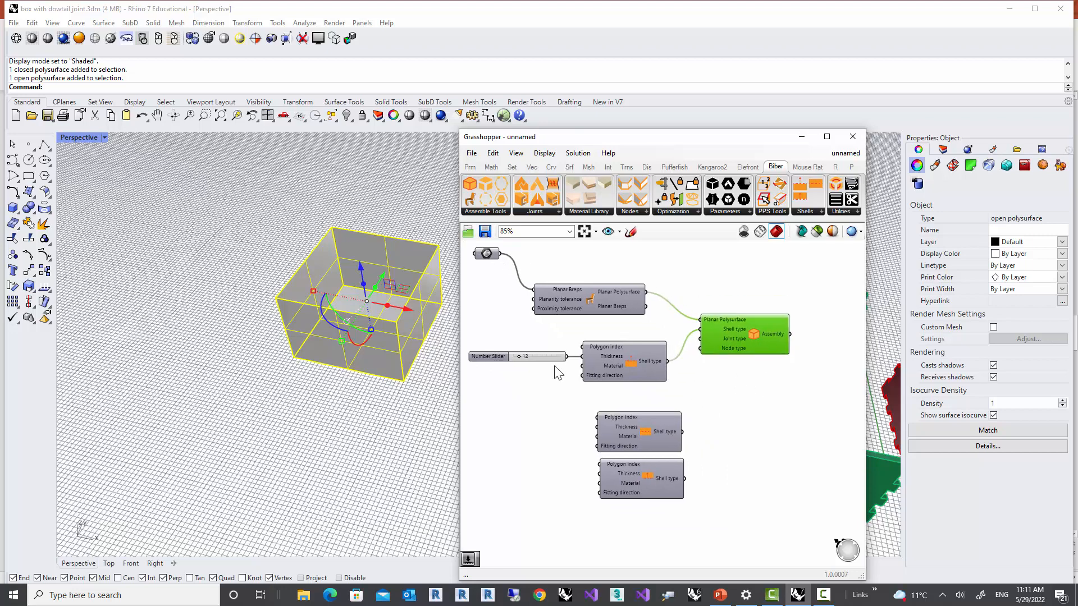
pyautogui.scroll(4, 430, 295)
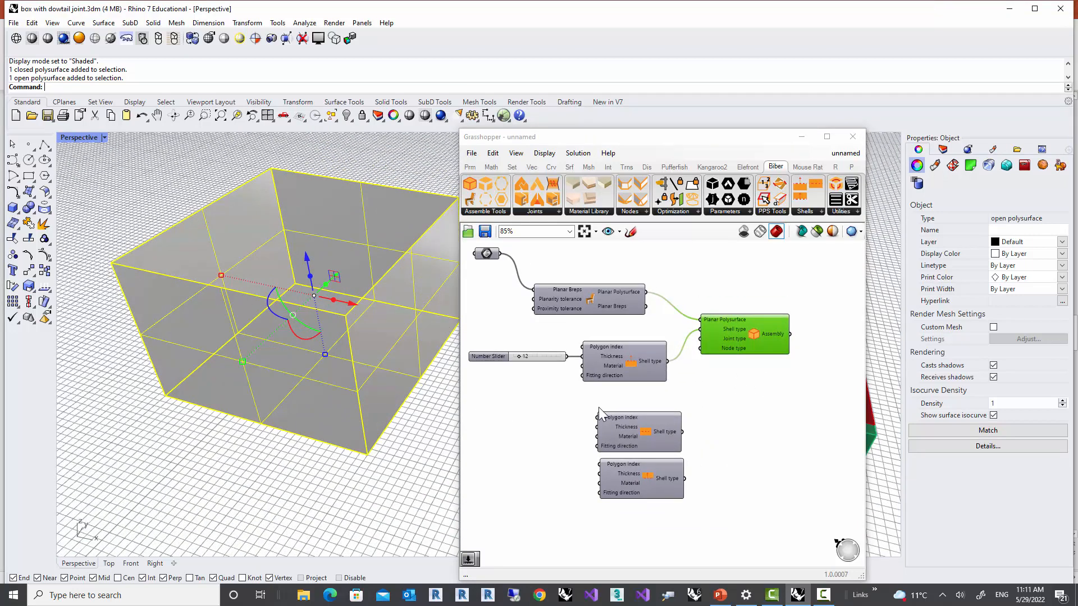
pyautogui.moveTo(718, 384); pyautogui.dragTo(642, 387, button='right')
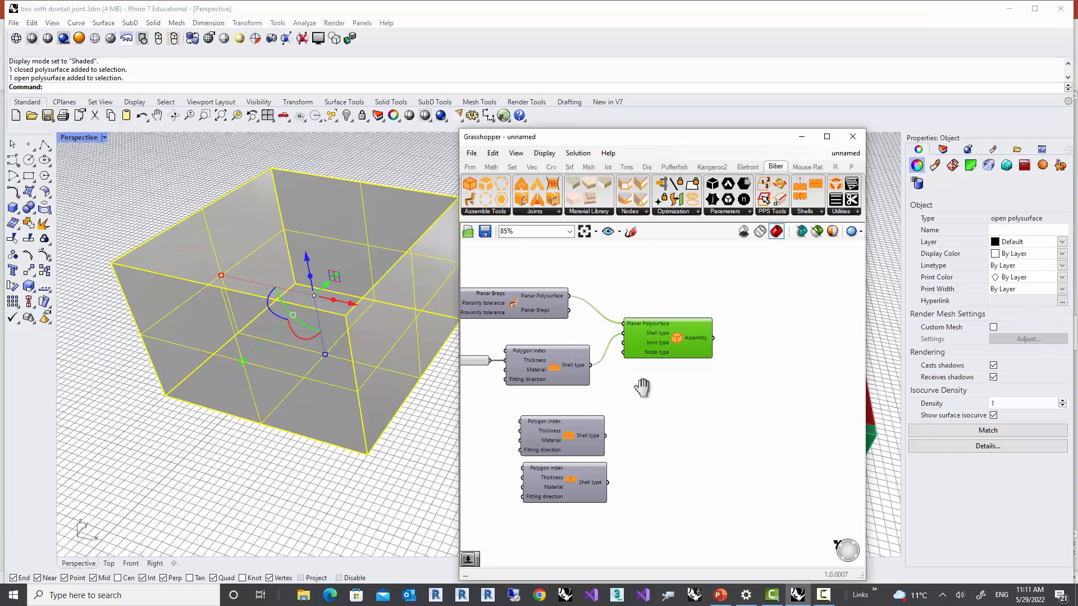
pyautogui.scroll(3, 688, 341)
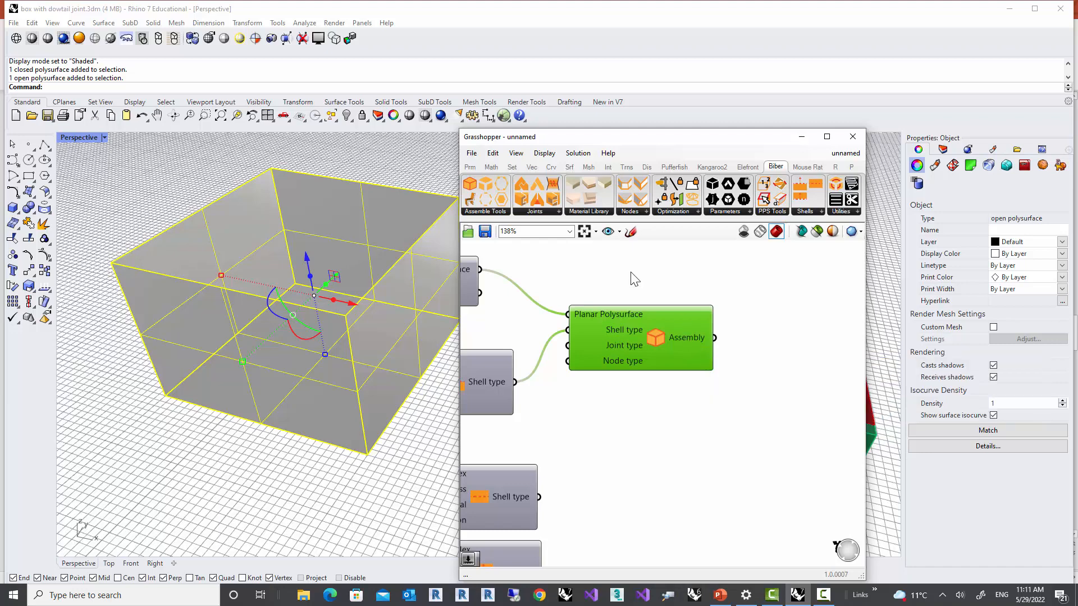
# Add a Disassemble component after the Assemble component and connect the Assembly output to its Assembly input
pyautogui.click(485, 185)
pyautogui.scroll(-2, 505, 316)
pyautogui.click(735, 334)
pyautogui.scroll(1, 724, 364)
pyautogui.scroll(1, 728, 370)
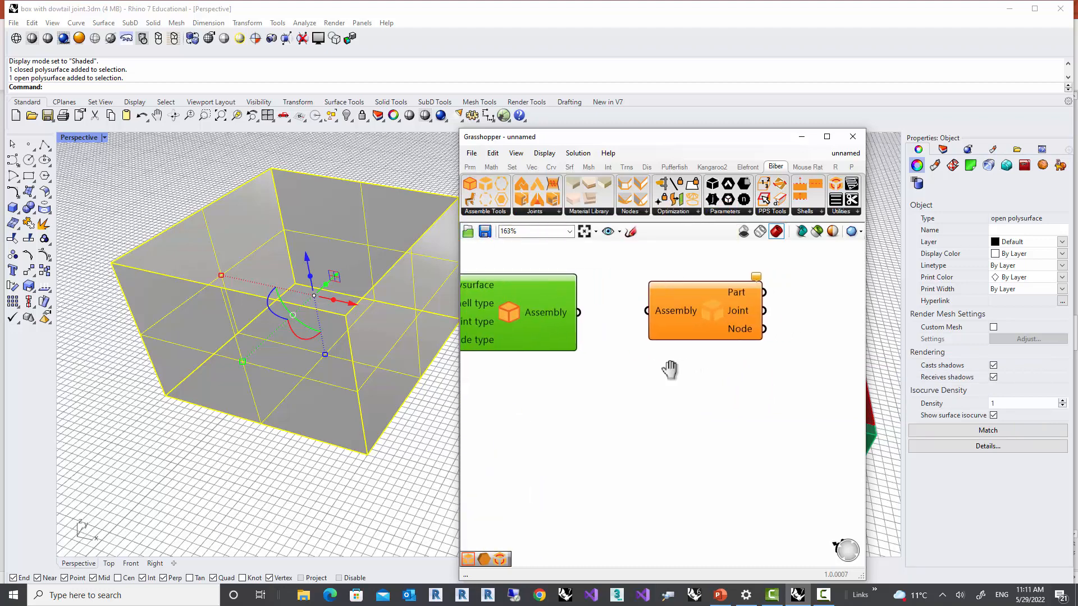
pyautogui.moveTo(576, 312); pyautogui.dragTo(645, 314)
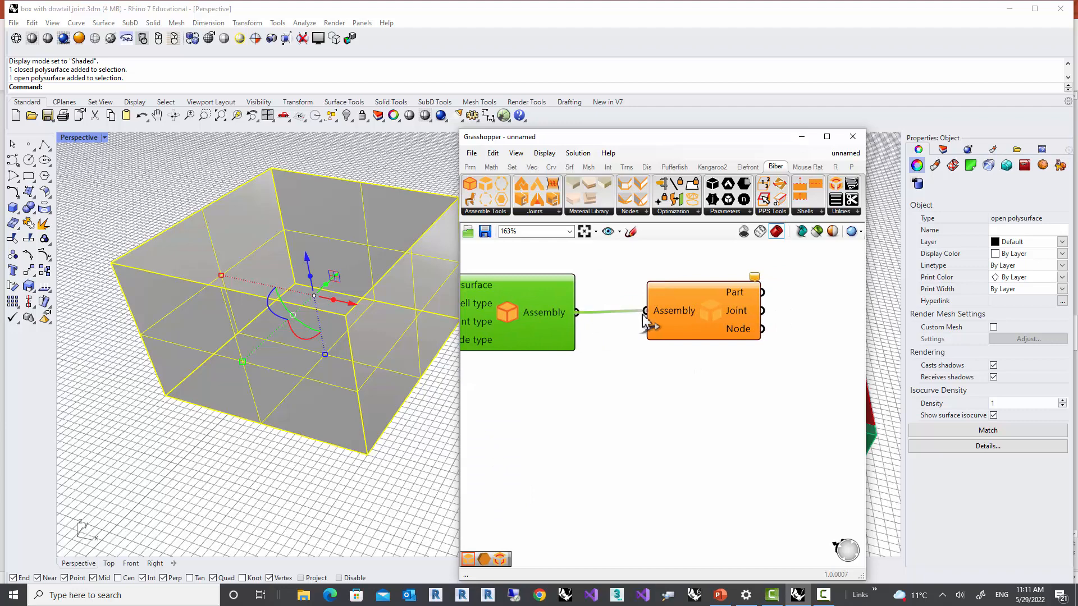
# Add a Shell Geometry component beside Disassemble and connect the Part output to its Part input
pyautogui.moveTo(764, 302); pyautogui.dragTo(740, 313, button='right')
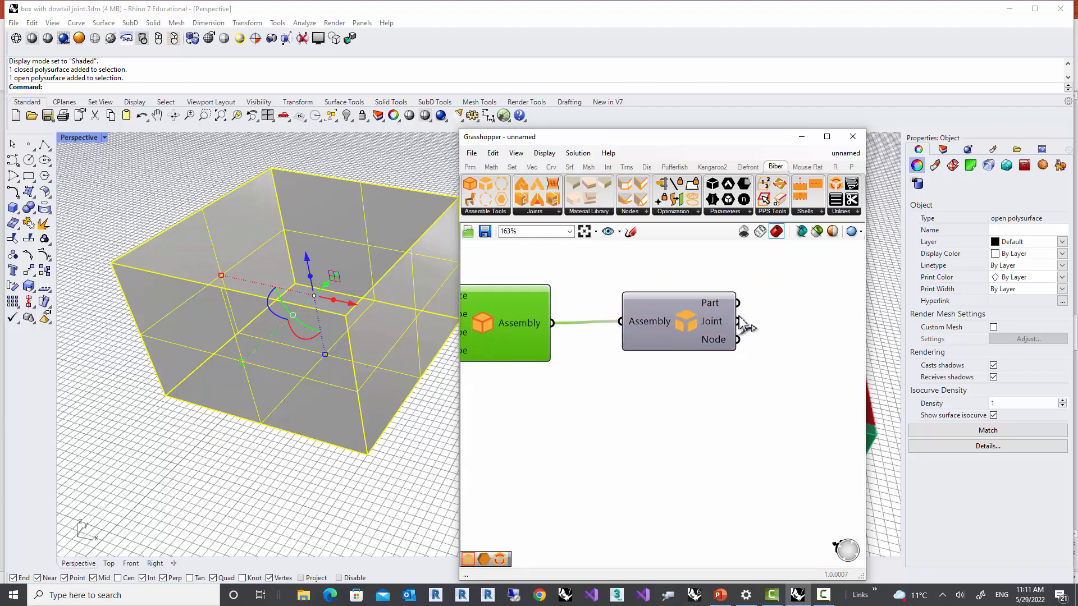
pyautogui.scroll(1, 739, 321)
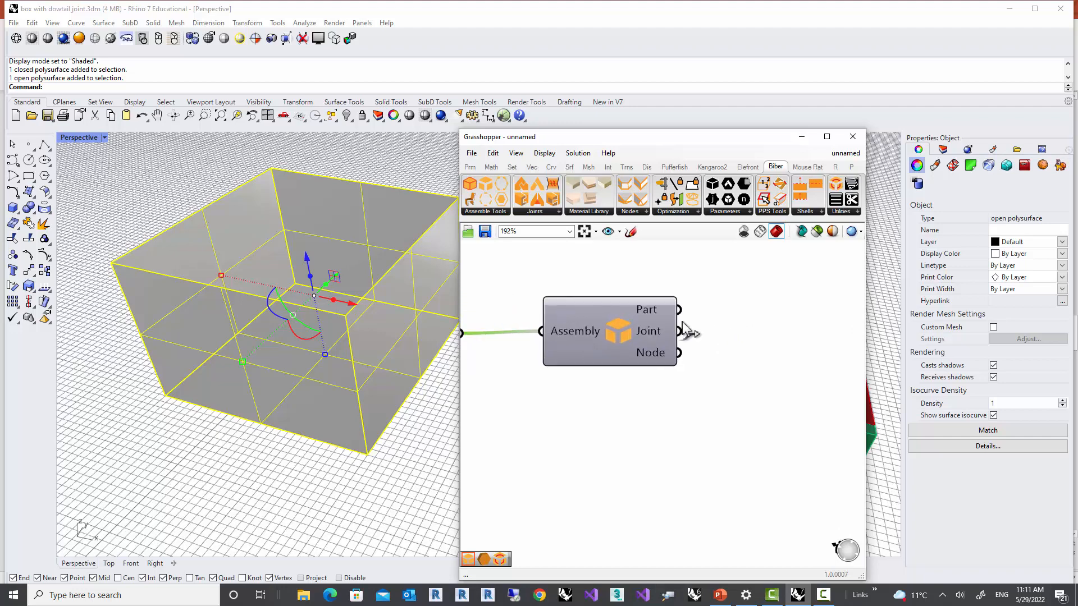
pyautogui.moveTo(662, 312)
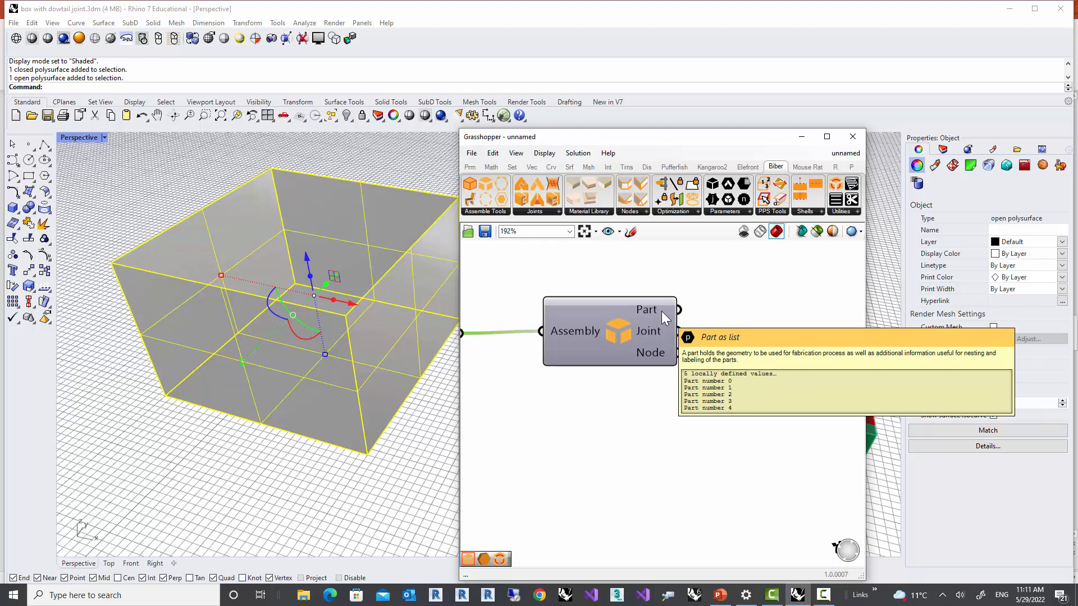
pyautogui.moveTo(709, 310); pyautogui.dragTo(697, 320, button='right')
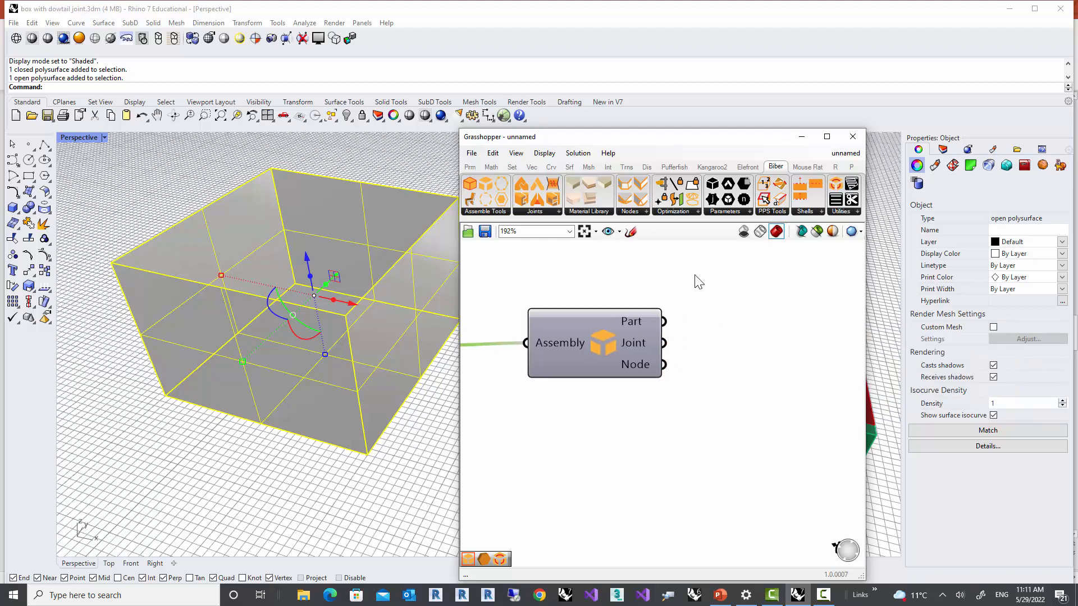
pyautogui.moveTo(629, 334)
pyautogui.click(497, 216)
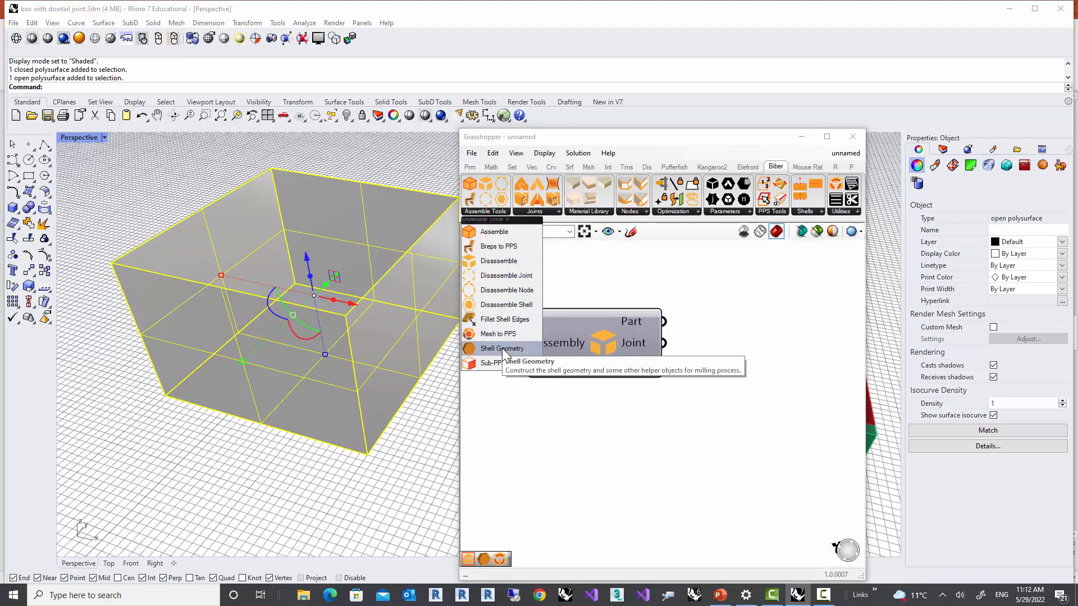
pyautogui.moveTo(502, 348); pyautogui.dragTo(793, 309)
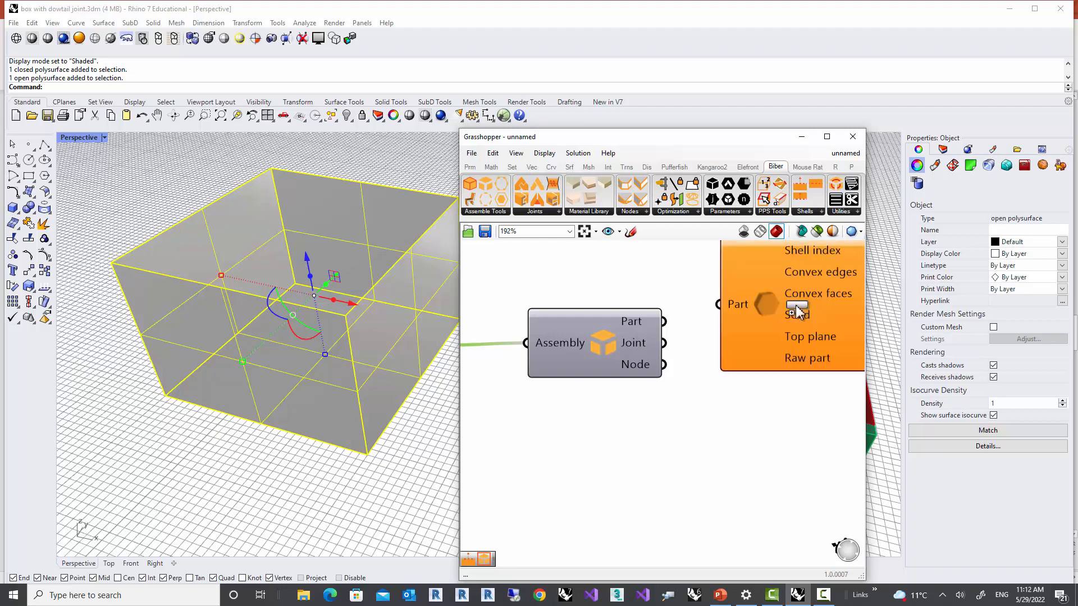
pyautogui.moveTo(719, 382); pyautogui.dragTo(638, 415, button='right')
pyautogui.moveTo(584, 369); pyautogui.dragTo(634, 340)
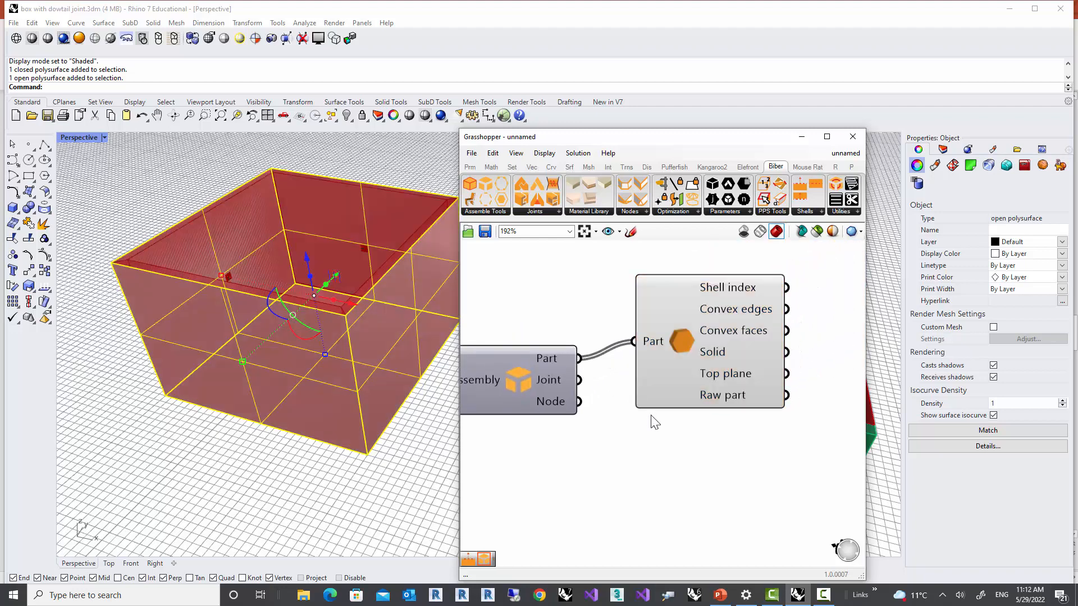
# Bake the Shell Geometry component's Solid output to Layer 01
pyautogui.moveTo(406, 343); pyautogui.dragTo(398, 366, button='right')
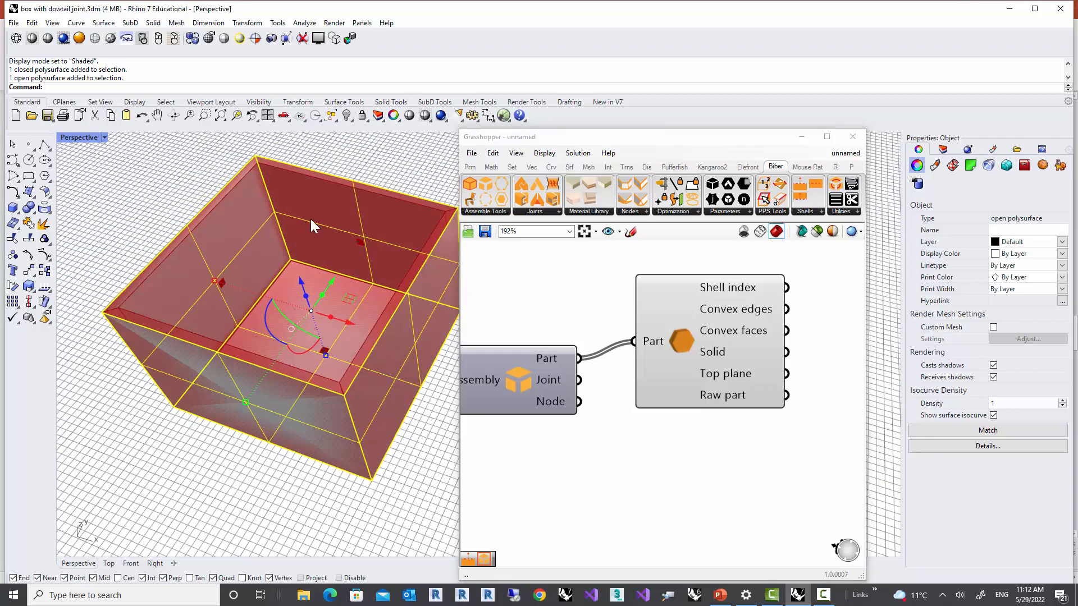
pyautogui.moveTo(266, 180); pyautogui.dragTo(277, 249, button='right')
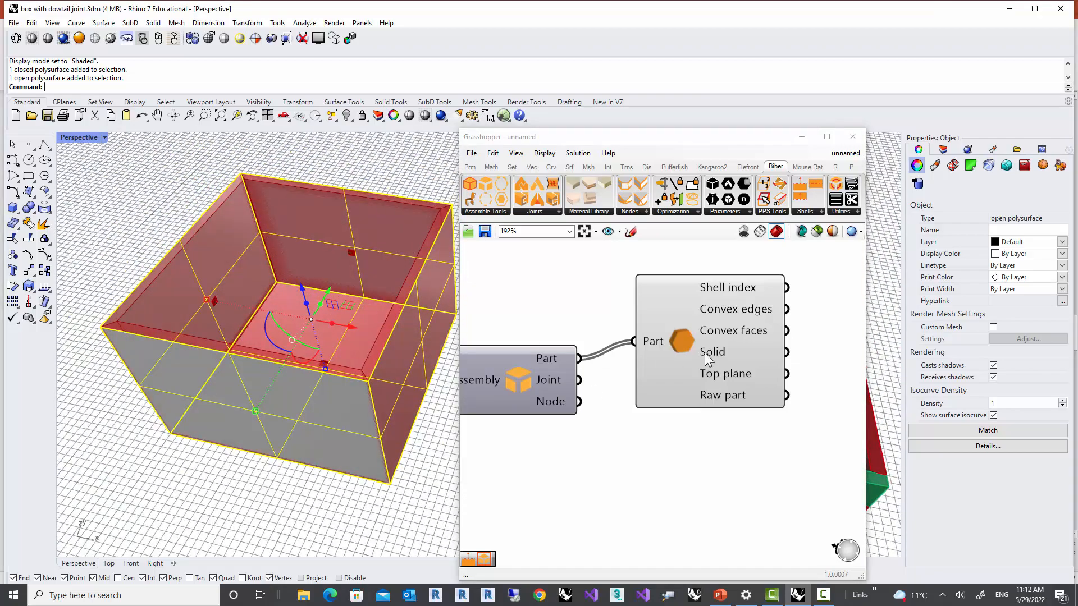
pyautogui.moveTo(743, 358); pyautogui.dragTo(660, 359, button='right')
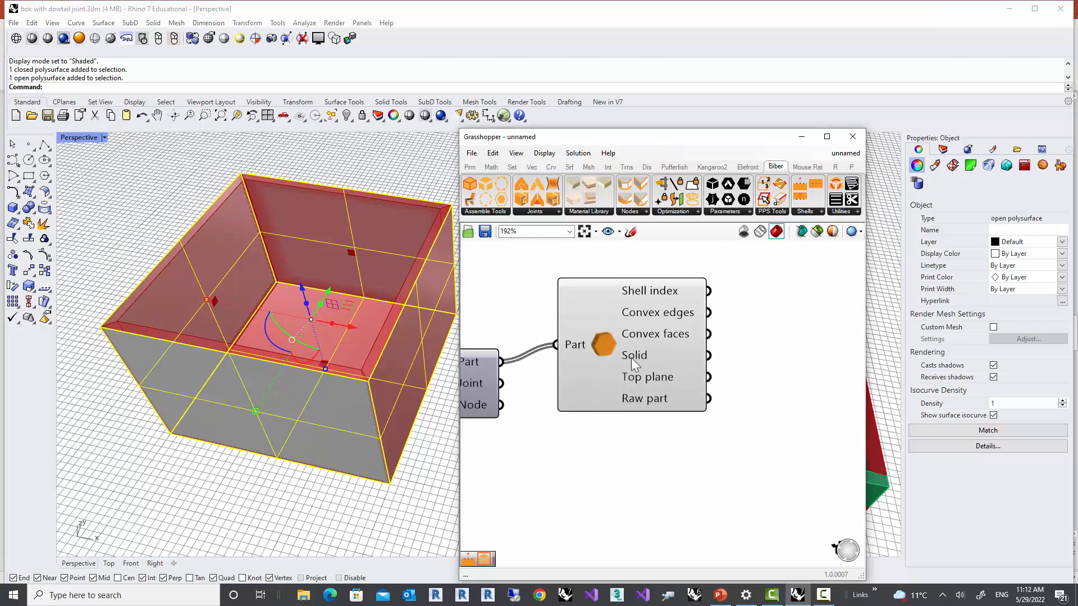
pyautogui.moveTo(639, 357)
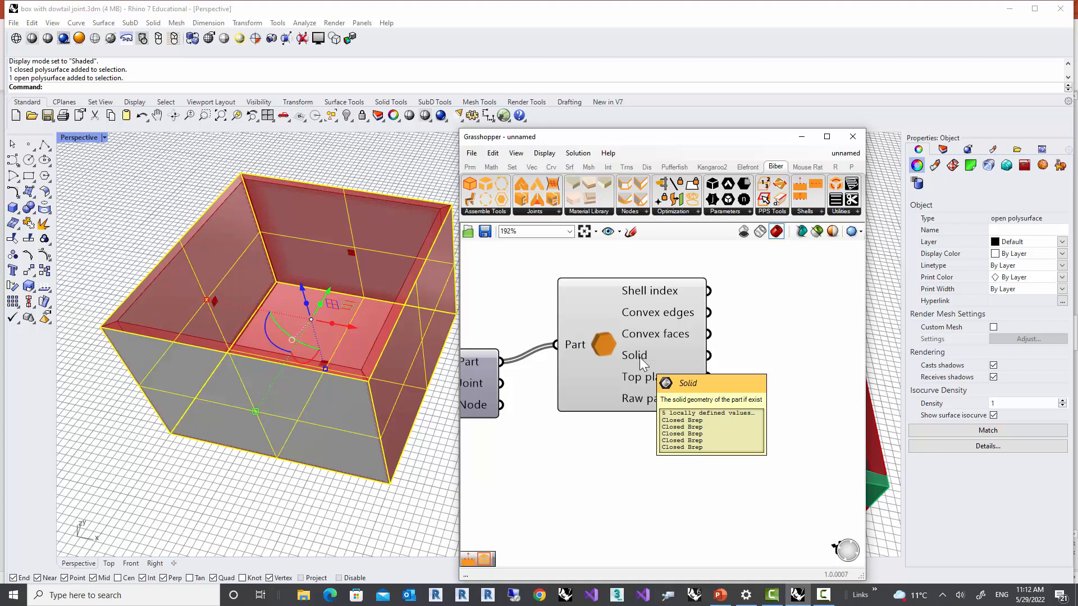
pyautogui.rightClick(639, 357)
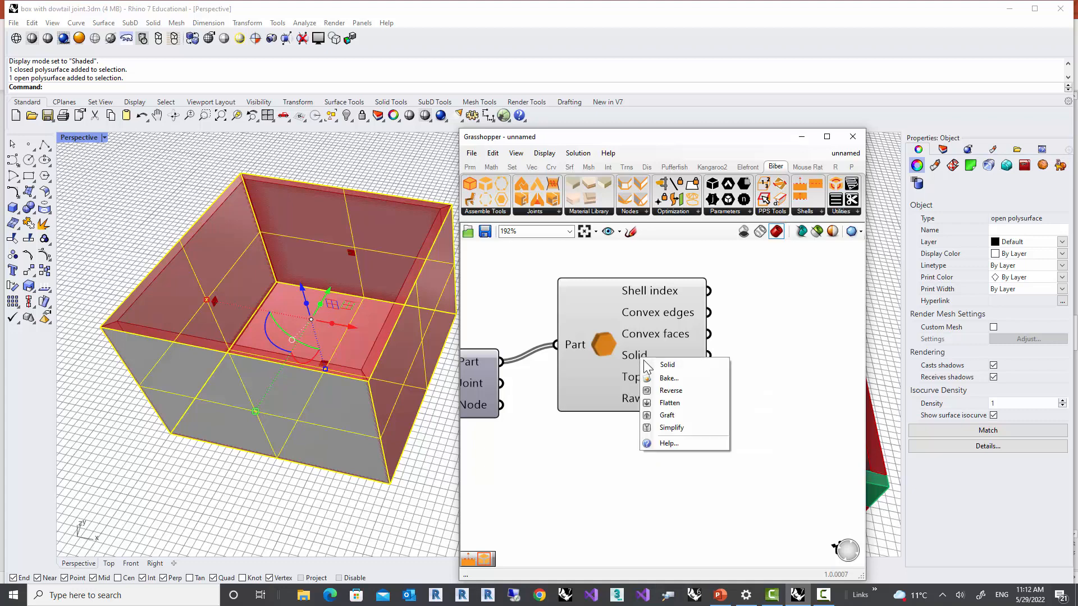
pyautogui.click(657, 381)
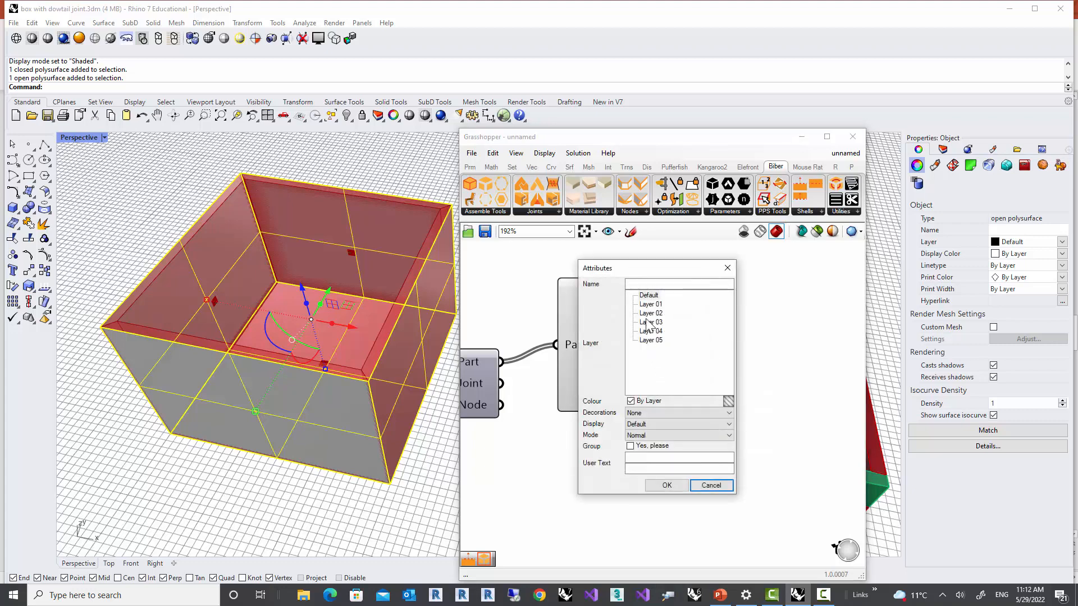
pyautogui.click(651, 304)
pyautogui.click(667, 485)
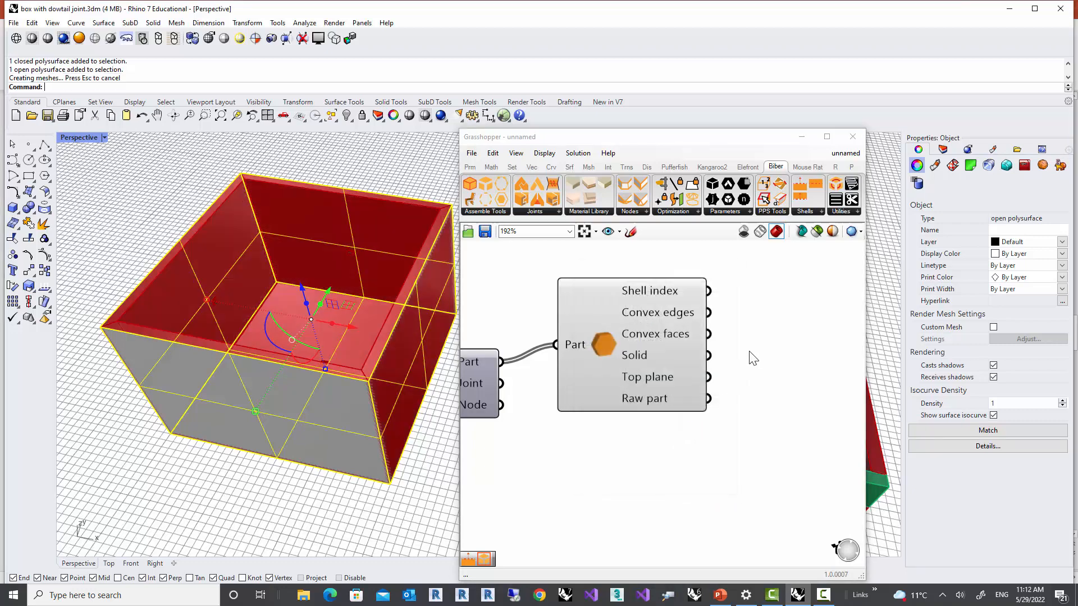
# Close the Grasshopper window and hide the original box surface to expose the baked wall parts
pyautogui.click(847, 140)
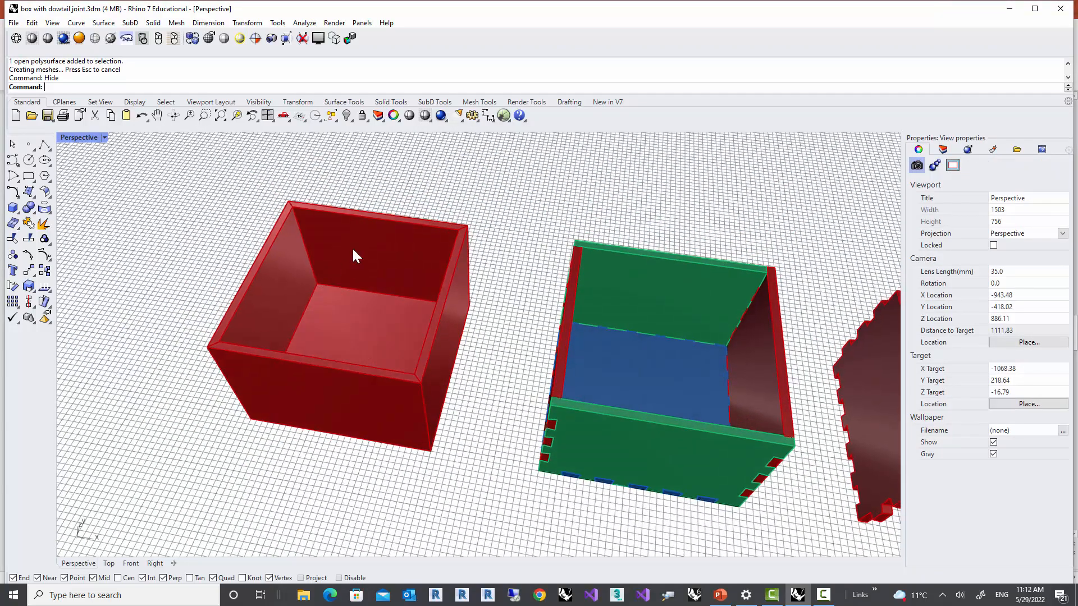
pyautogui.click(352, 247)
pyautogui.scroll(3, 287, 275)
pyautogui.moveTo(283, 268)
pyautogui.mouseDown(button='right')
pyautogui.moveTo(290, 307)
pyautogui.moveTo(292, 275)
pyautogui.mouseUp(button='right')
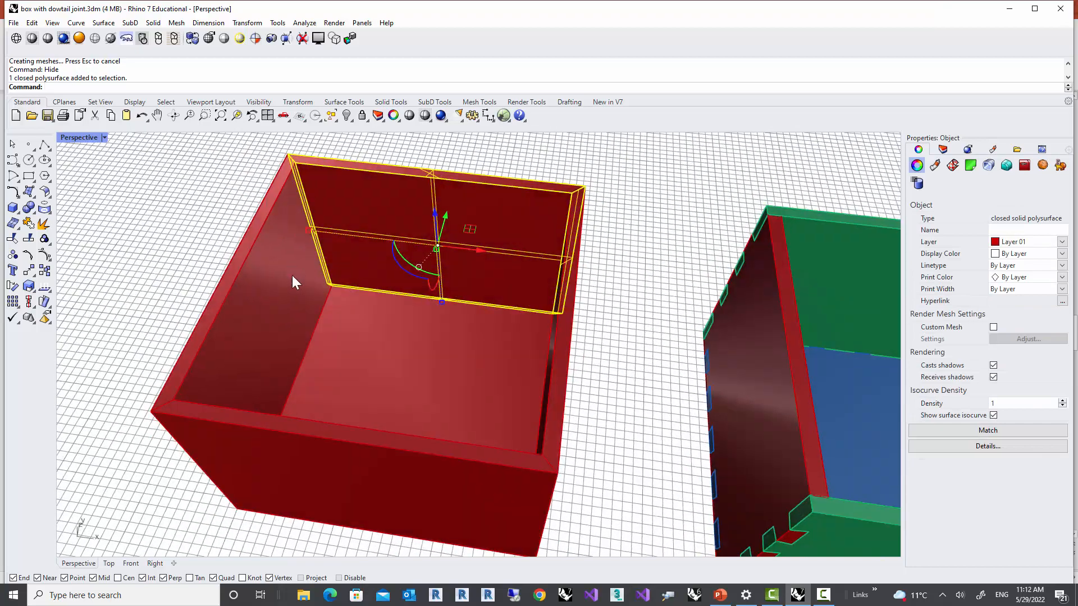
pyautogui.click(291, 275)
pyautogui.moveTo(405, 365); pyautogui.dragTo(311, 215, button='right')
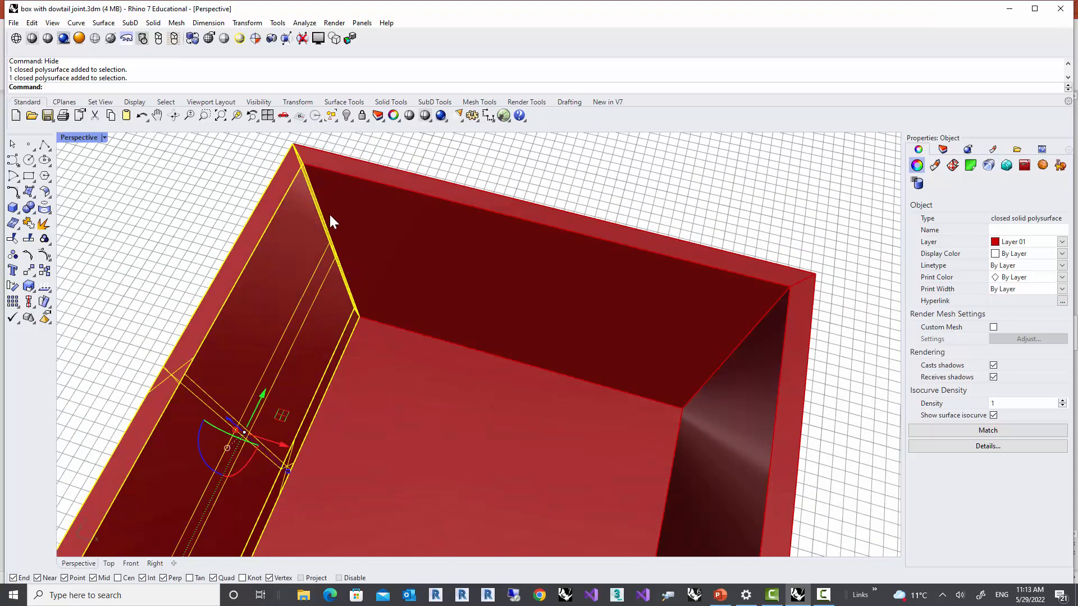
pyautogui.click(314, 180)
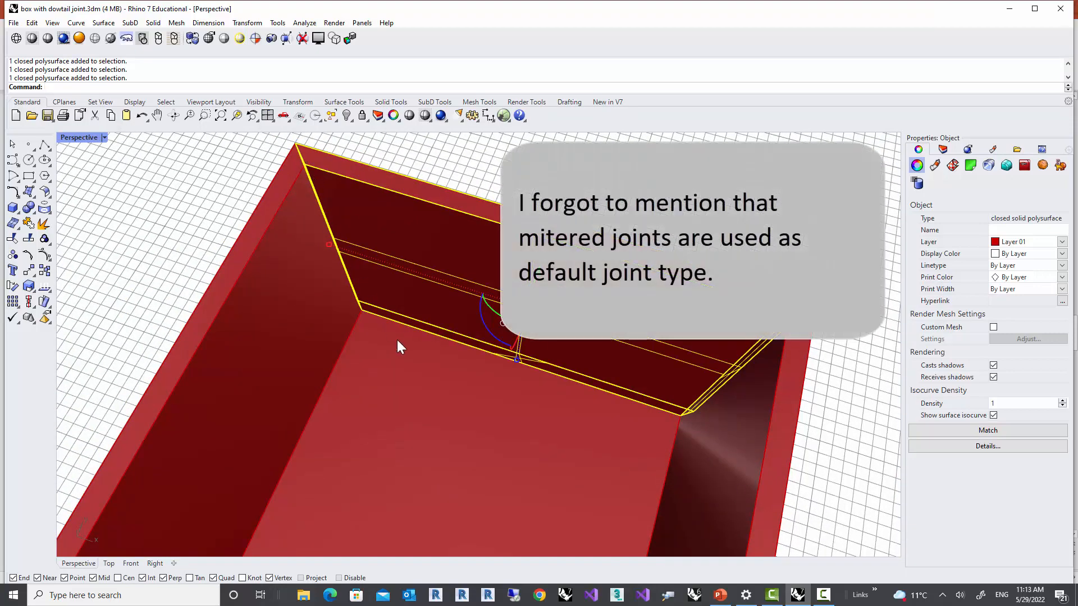
# Move the baked front wall a short distance outward from the box to open up its corners
pyautogui.moveTo(397, 339); pyautogui.dragTo(348, 287, button='right')
pyautogui.moveTo(367, 347)
pyautogui.mouseDown(button='right')
pyautogui.moveTo(473, 310)
pyautogui.moveTo(362, 335)
pyautogui.mouseUp(button='right')
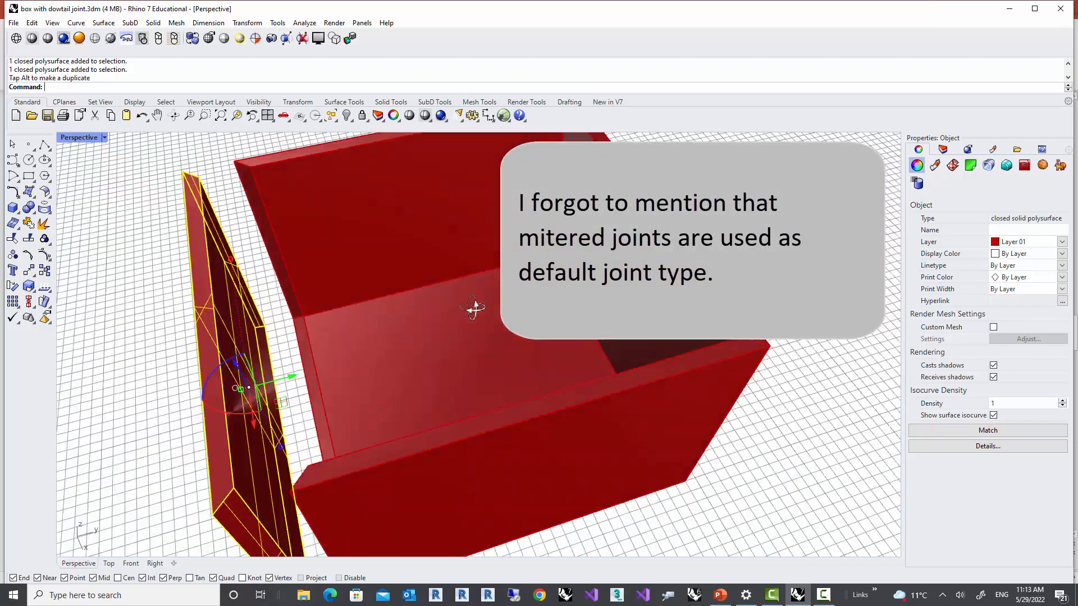
pyautogui.click(221, 220)
# Examine the edges of the separated wall and compare them with the joints of the neighbouring dovetailed box
pyautogui.moveTo(221, 216); pyautogui.dragTo(218, 312, button='right')
pyautogui.scroll(4, 203, 325)
pyautogui.scroll(-4, 203, 325)
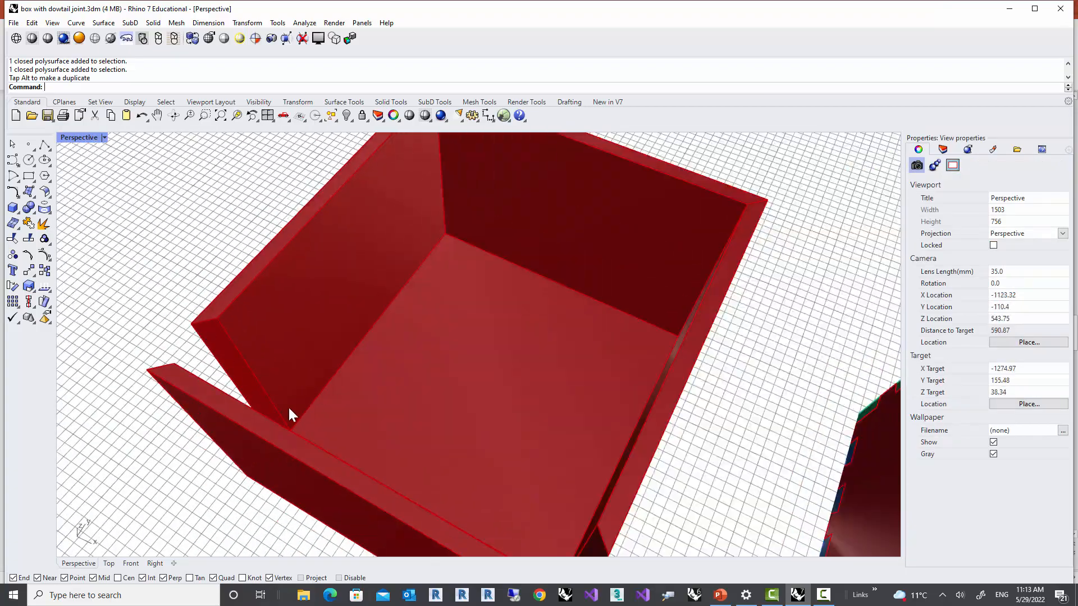
pyautogui.moveTo(288, 406); pyautogui.dragTo(274, 394, button='right')
pyautogui.scroll(4, 273, 394)
pyautogui.scroll(-6, 283, 387)
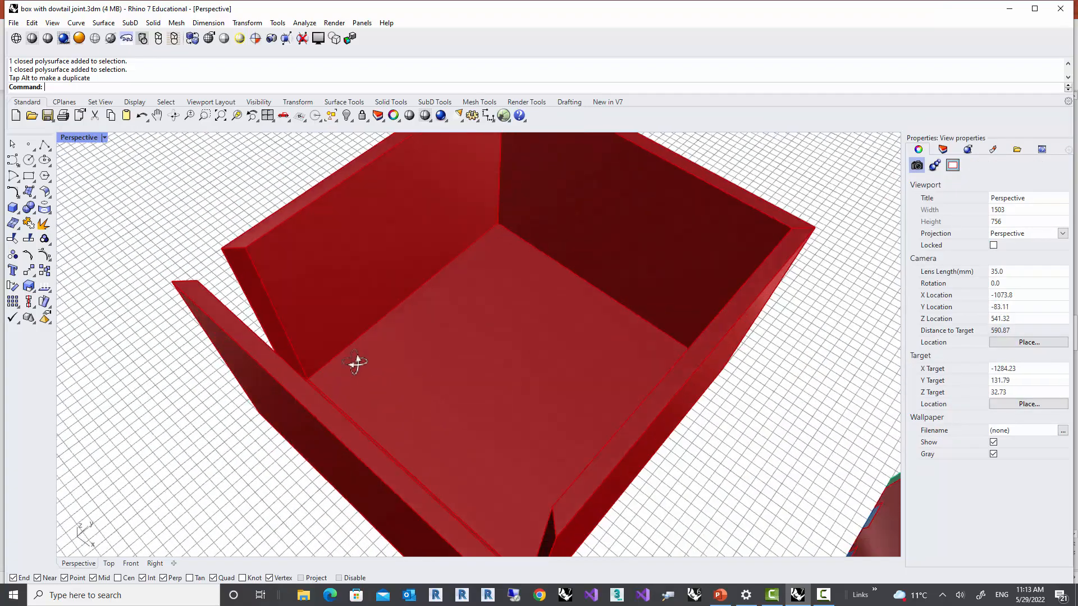
pyautogui.scroll(2, 390, 337)
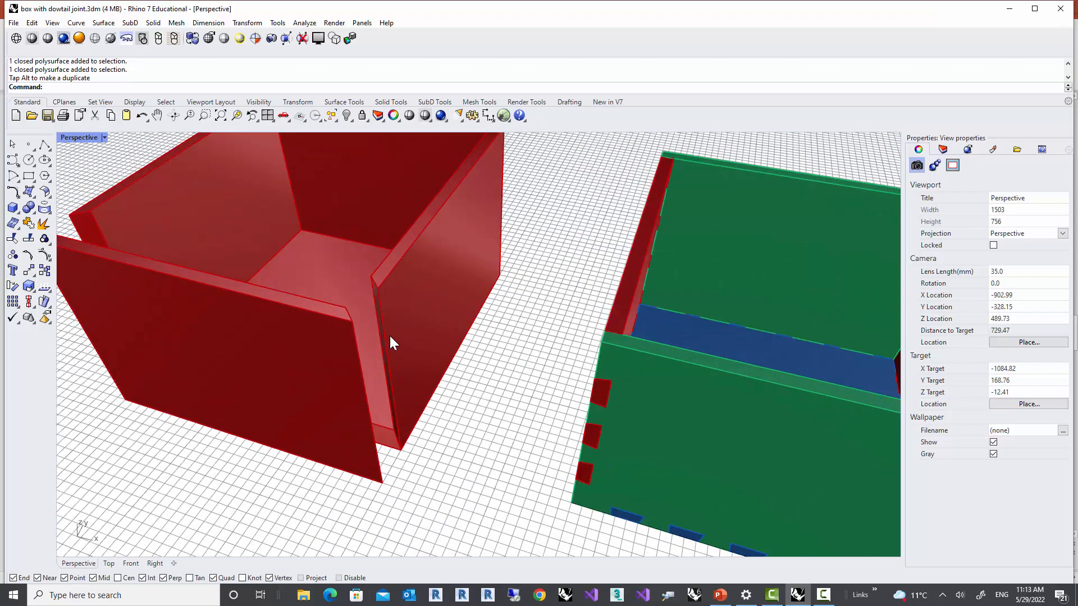
pyautogui.moveTo(436, 392); pyautogui.dragTo(498, 391, button='right')
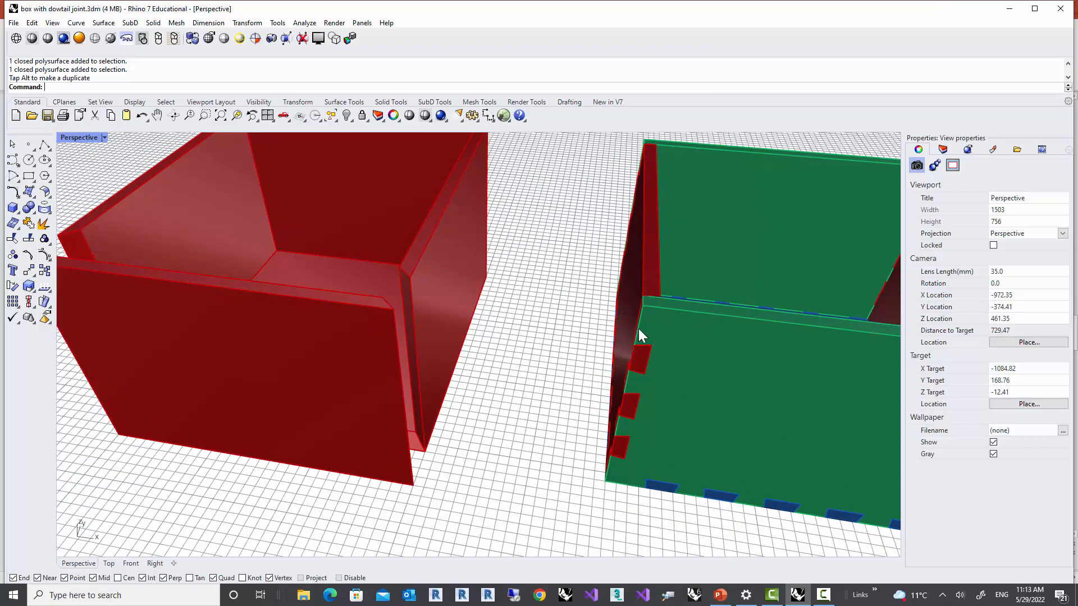
pyautogui.scroll(-2, 638, 329)
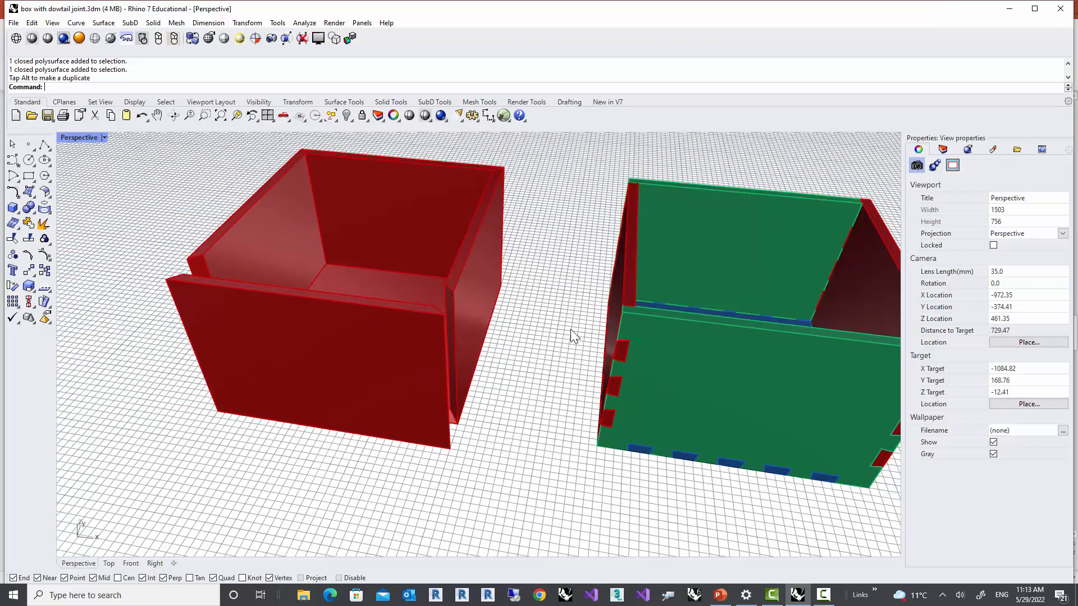
pyautogui.moveTo(570, 332); pyautogui.dragTo(513, 341, button='right')
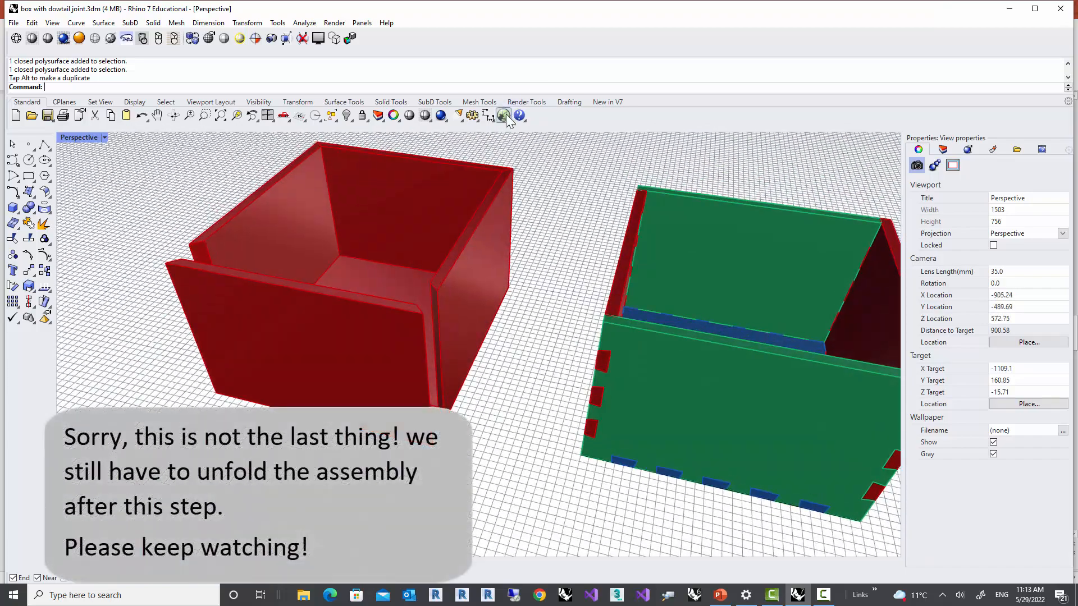
# Reopen Grasshopper and place its window beside the baked box, showing the Assemble component's inputs
pyautogui.click(503, 115)
pyautogui.moveTo(553, 144); pyautogui.dragTo(658, 135)
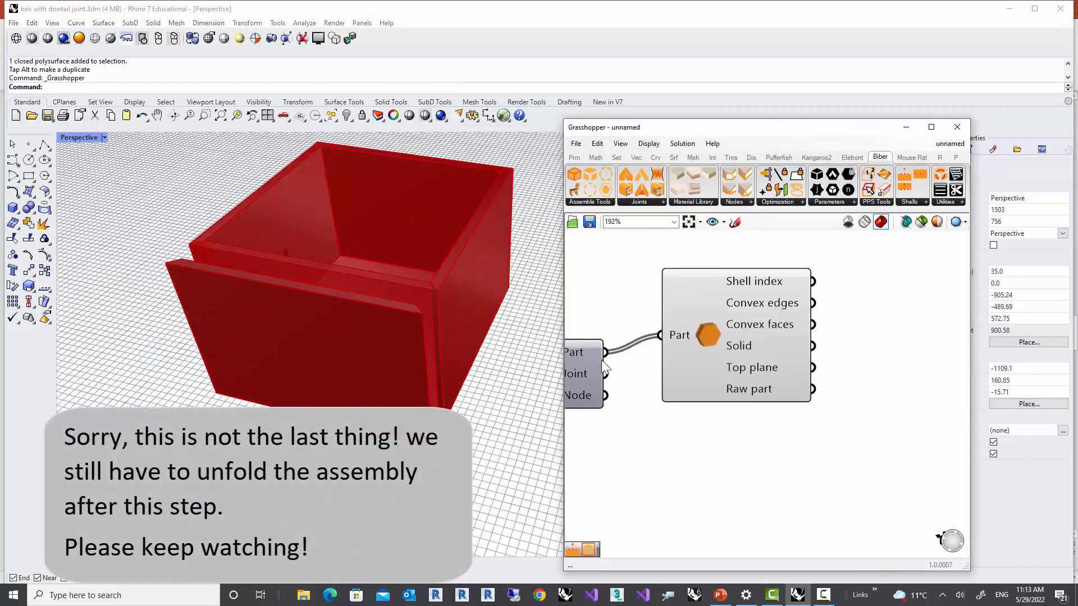
pyautogui.scroll(-2, 755, 376)
pyautogui.moveTo(647, 422); pyautogui.dragTo(755, 374, button='right')
pyautogui.moveTo(596, 378); pyautogui.dragTo(784, 380, button='right')
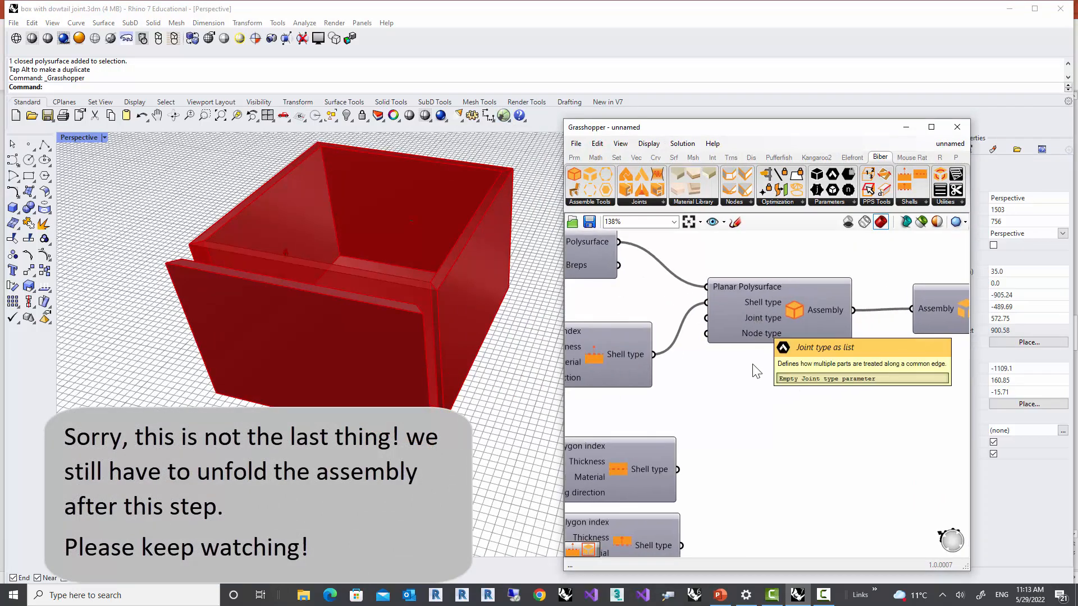
# Delete the two unconnected shell components below the Negative Shell
pyautogui.scroll(-2, 761, 359)
pyautogui.moveTo(770, 386); pyautogui.dragTo(595, 508)
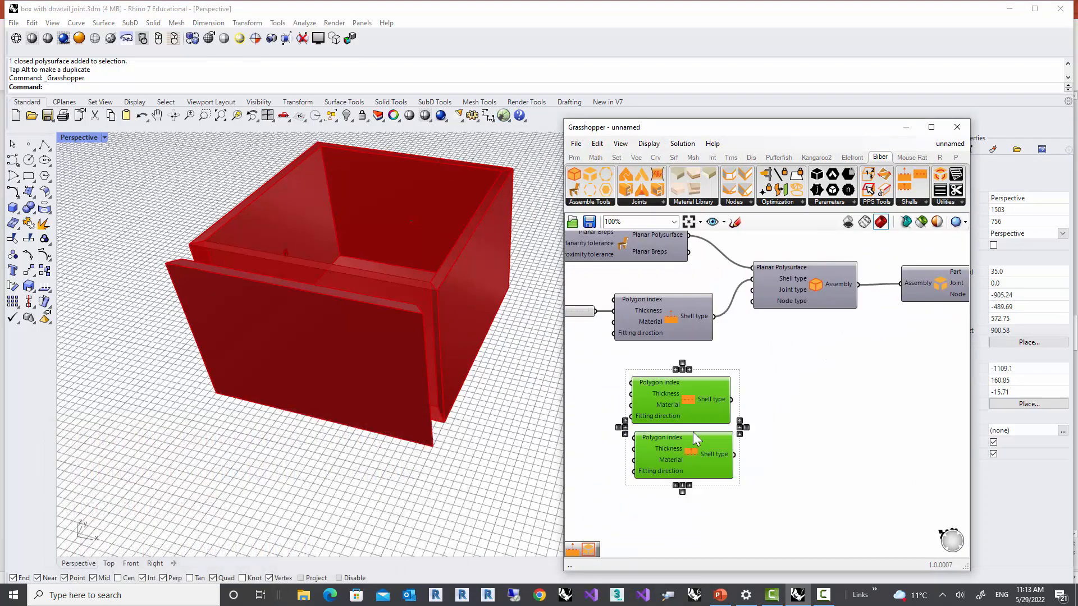
pyautogui.press('Delete')
pyautogui.scroll(4, 716, 377)
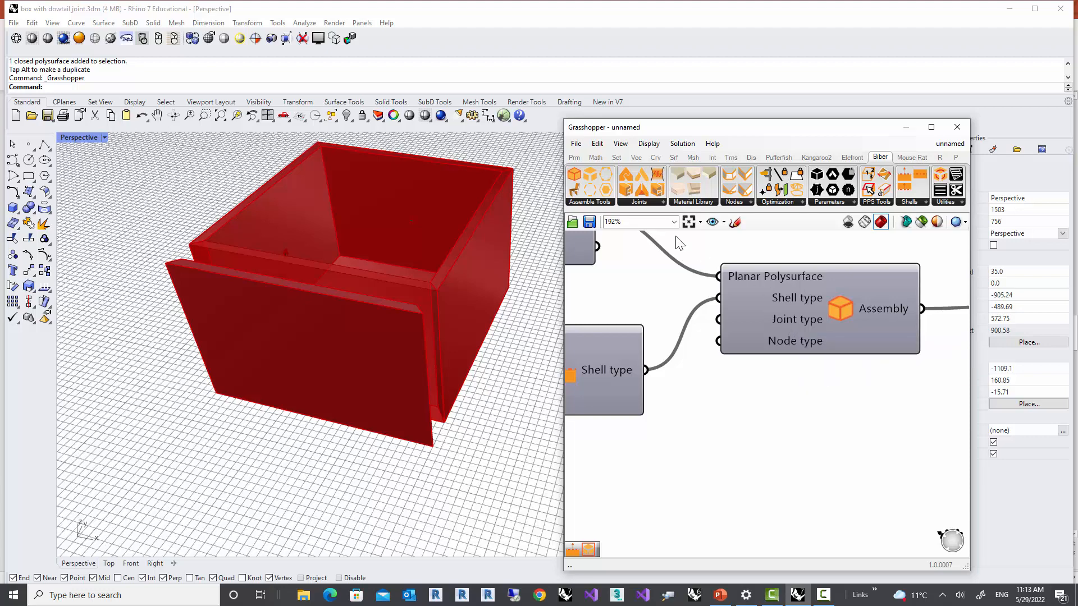
# Add a Dovetail Joint component from the Biber joints below the Negative Shell component
pyautogui.click(639, 202)
pyautogui.click(639, 202)
pyautogui.click(646, 203)
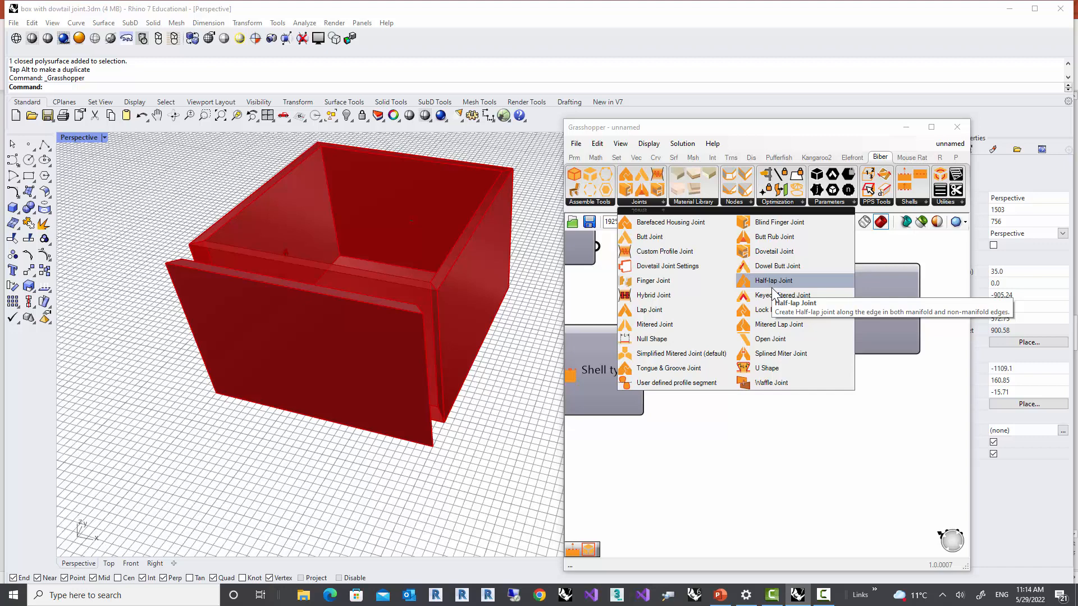
pyautogui.click(774, 251)
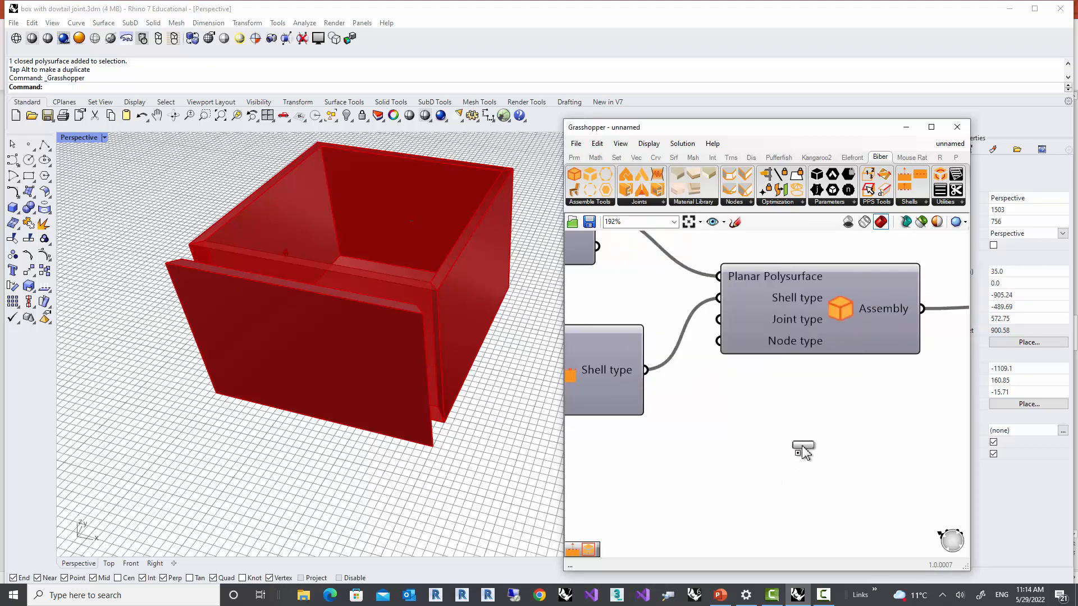
pyautogui.scroll(-3, 802, 449)
pyautogui.click(709, 514)
pyautogui.scroll(2, 783, 461)
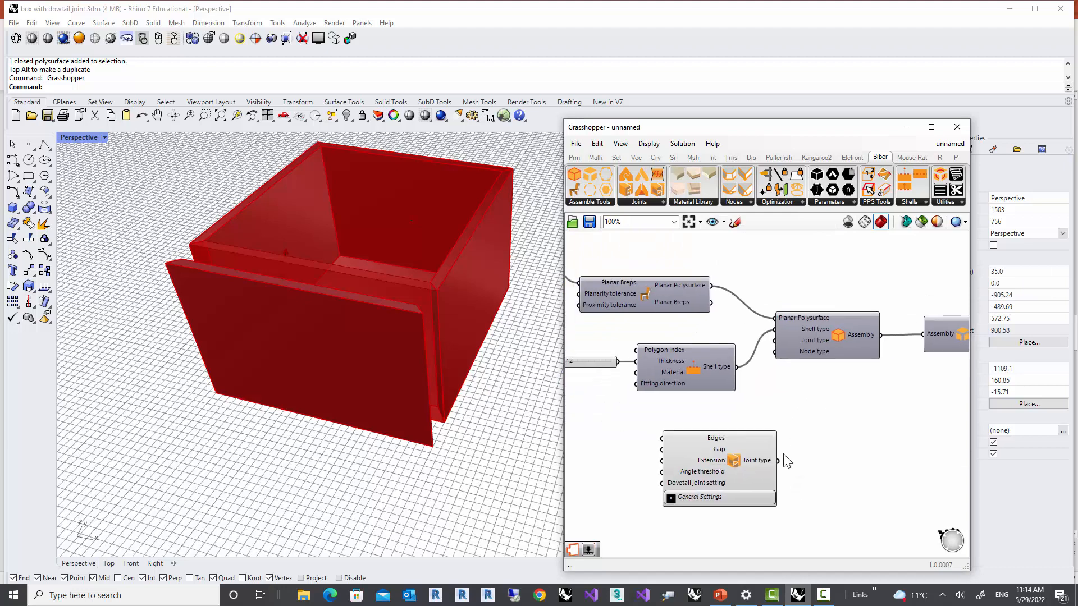
pyautogui.scroll(-2, 786, 425)
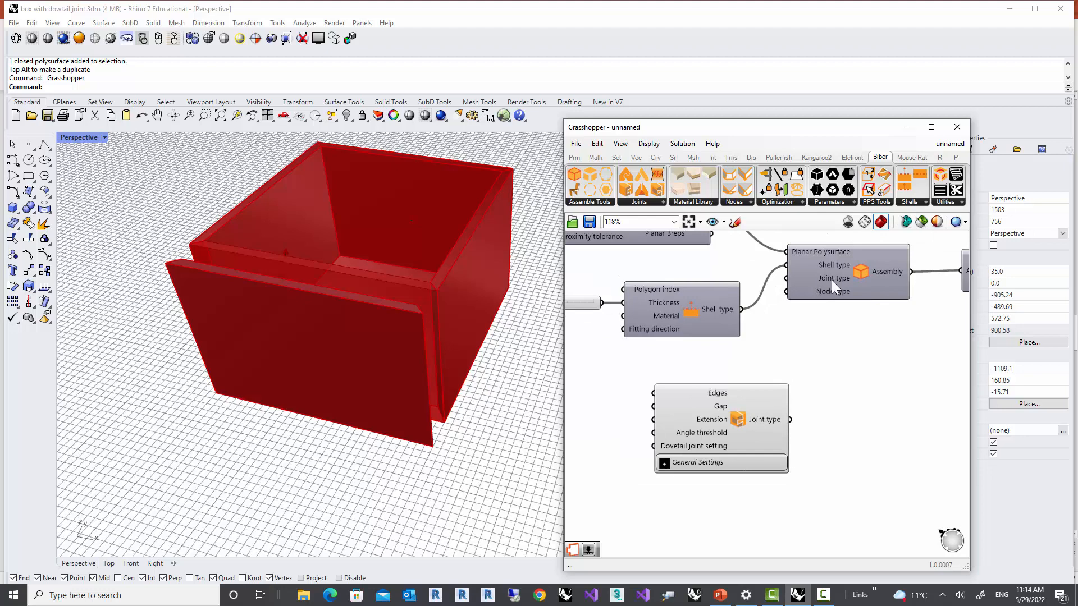
# Examine the Dovetail Joint component's inputs and the corner joints of the neighbouring dovetailed box
pyautogui.moveTo(821, 443); pyautogui.dragTo(849, 401, button='right')
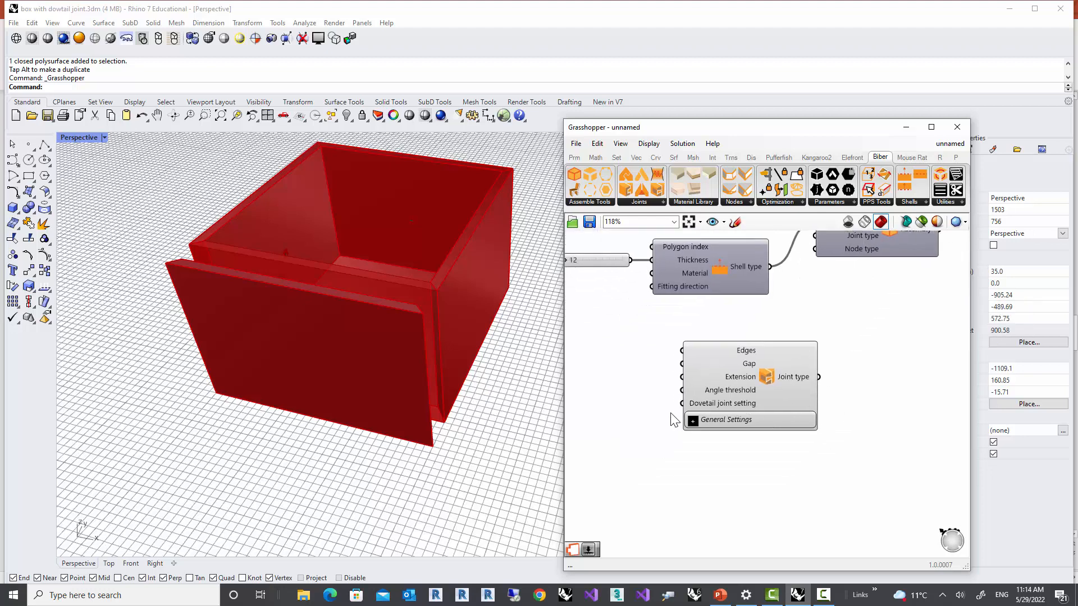
pyautogui.scroll(3, 669, 414)
pyautogui.moveTo(664, 429); pyautogui.dragTo(669, 417, button='right')
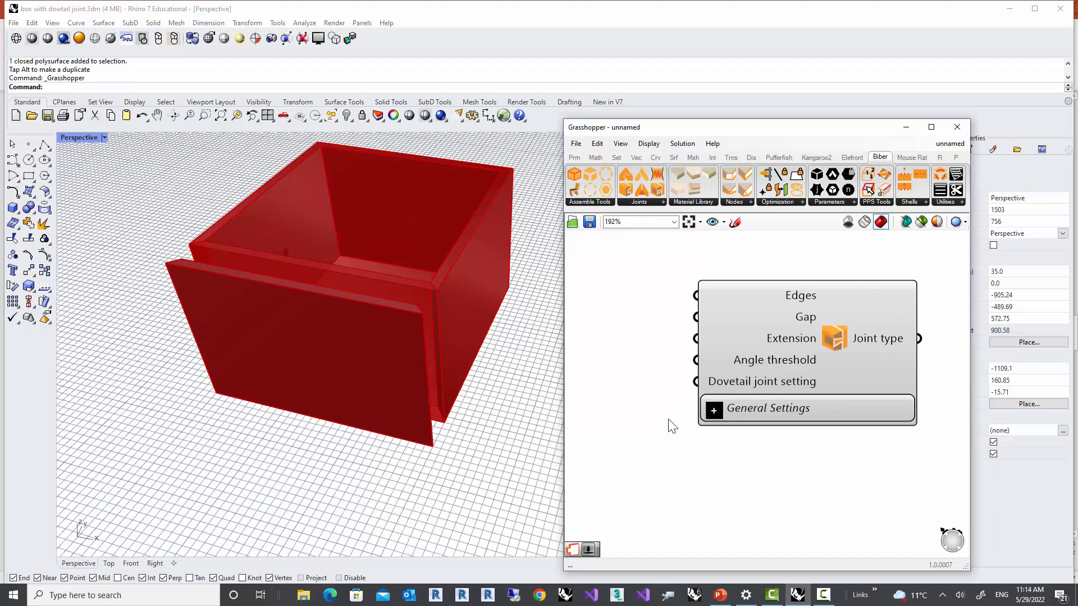
pyautogui.scroll(-1, 664, 420)
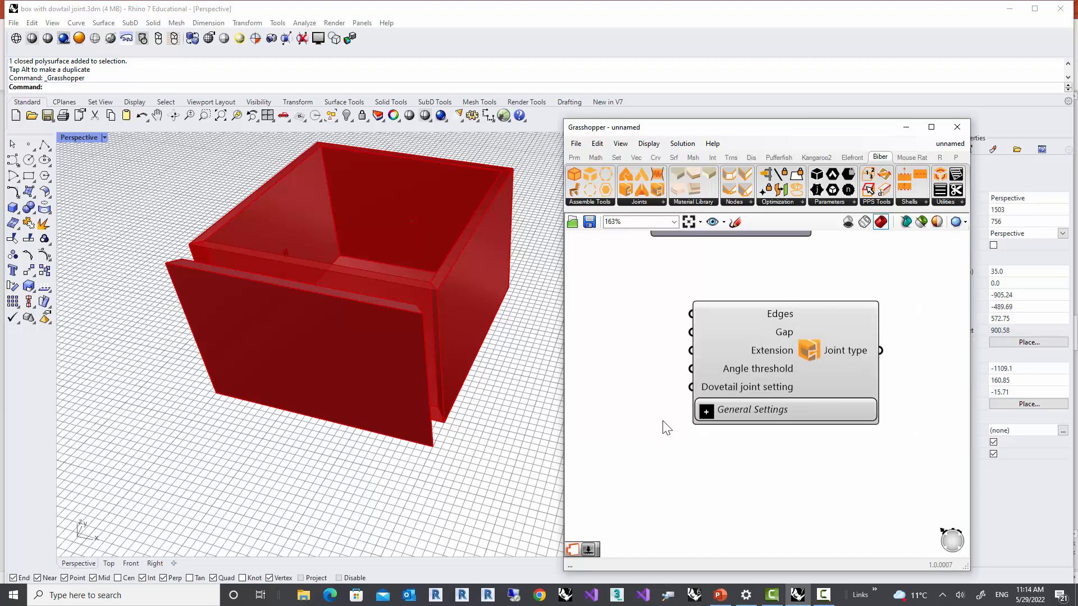
pyautogui.scroll(1, 662, 421)
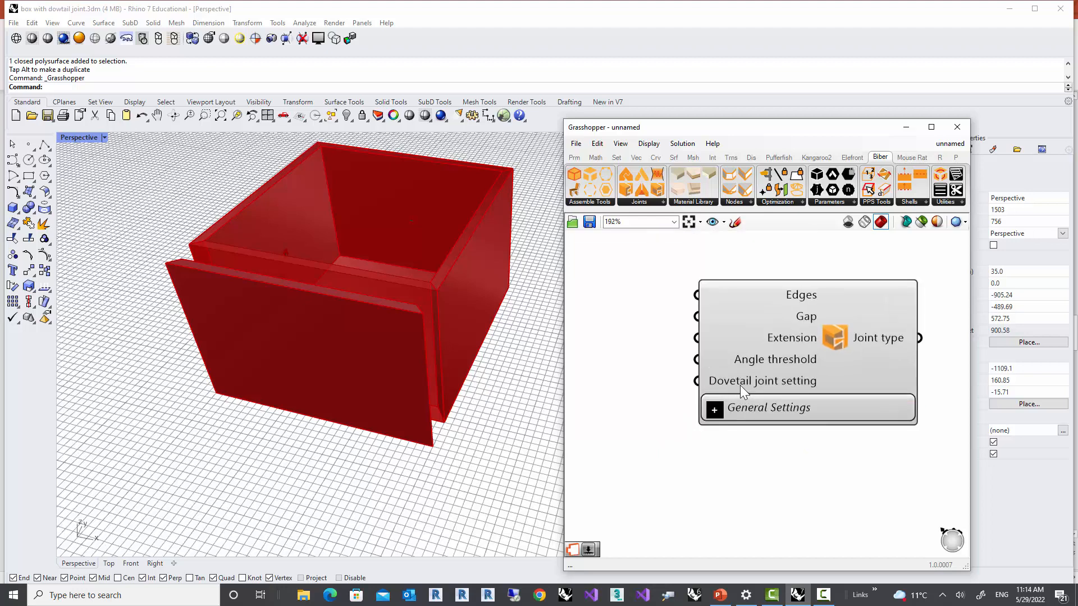
pyautogui.scroll(-2, 473, 357)
pyautogui.keyDown('shift'); pyautogui.moveTo(502, 418); pyautogui.dragTo(318, 392, button='right'); pyautogui.keyUp('shift')
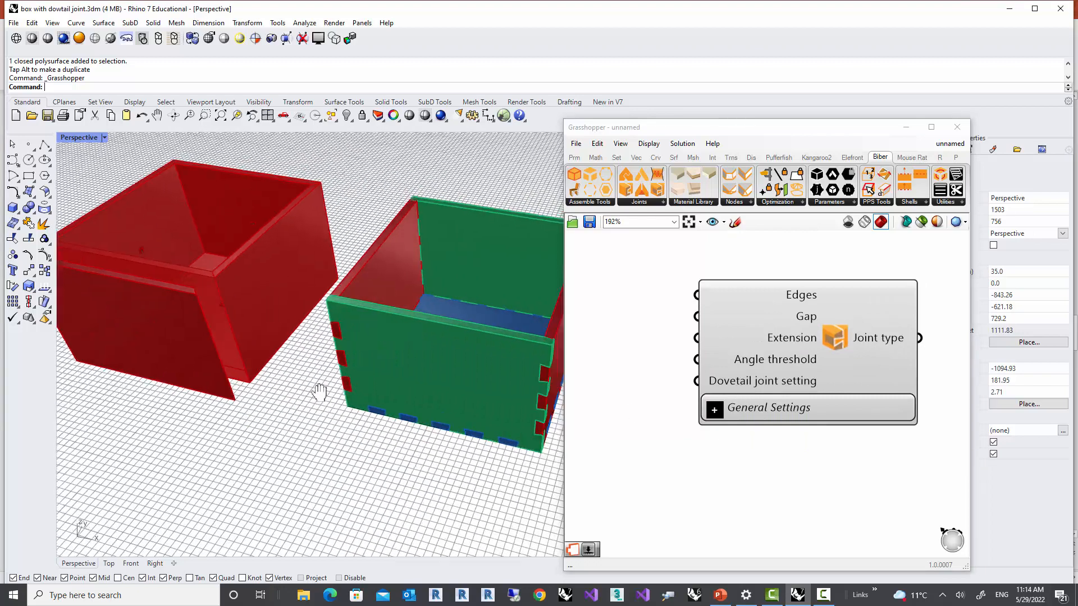
pyautogui.moveTo(480, 434); pyautogui.dragTo(461, 417, button='right')
pyautogui.scroll(5, 459, 352)
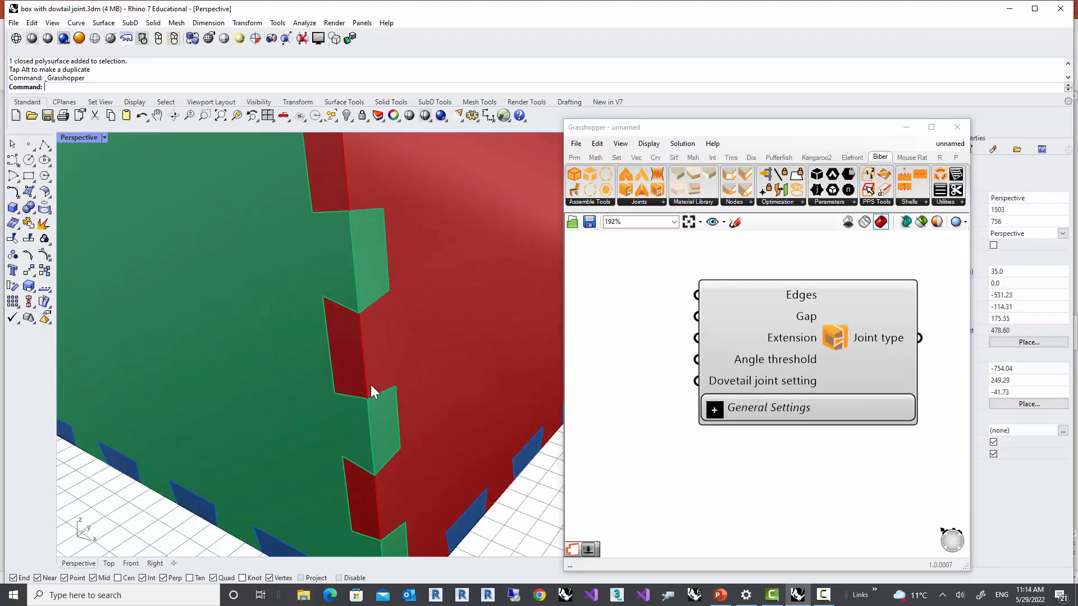
pyautogui.scroll(-3, 370, 387)
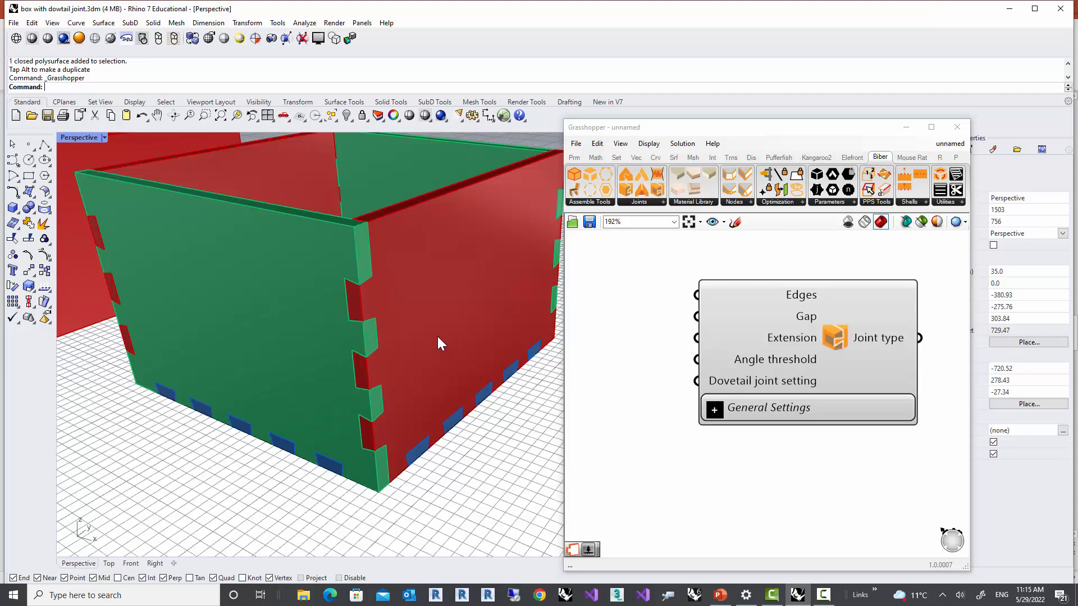
# Add a Dovetail Joint Settings component and connect its output to the Dovetail joint setting input of the Dovetail Joint component
pyautogui.moveTo(755, 446); pyautogui.dragTo(804, 425, button='right')
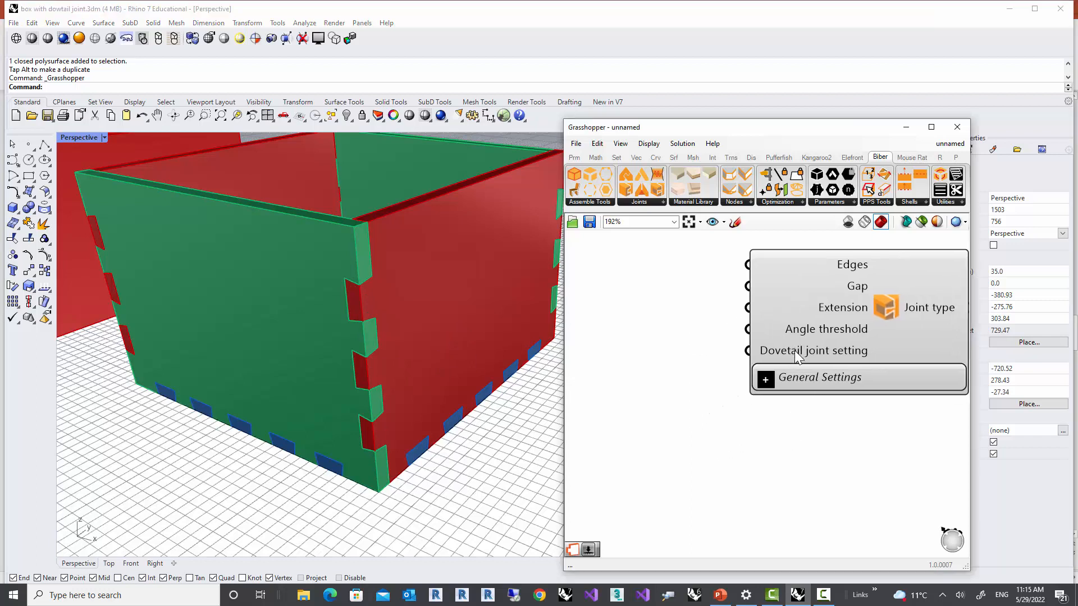
pyautogui.moveTo(795, 352)
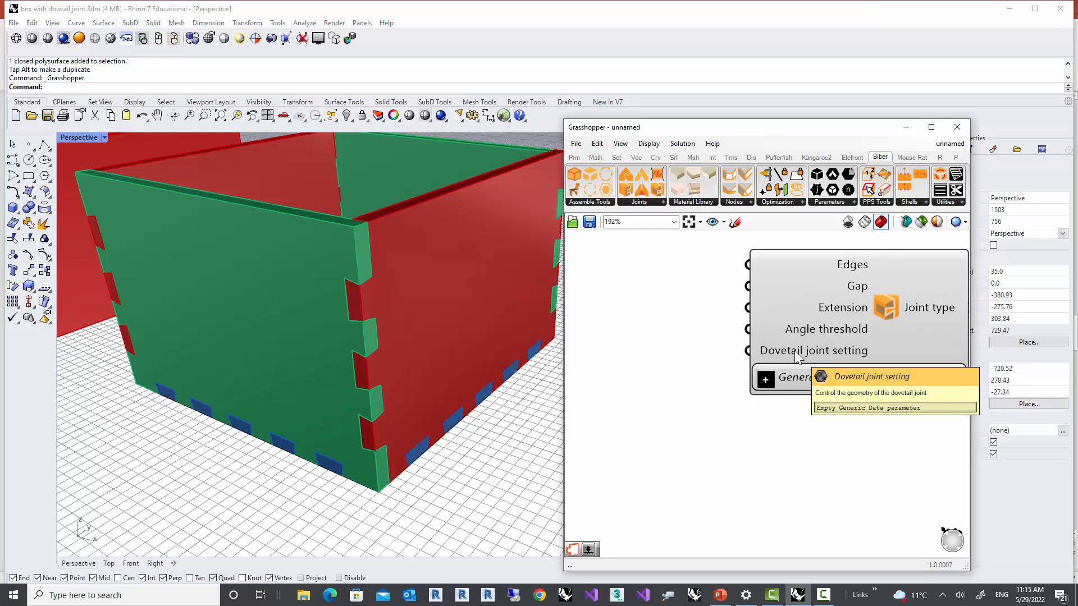
pyautogui.click(637, 202)
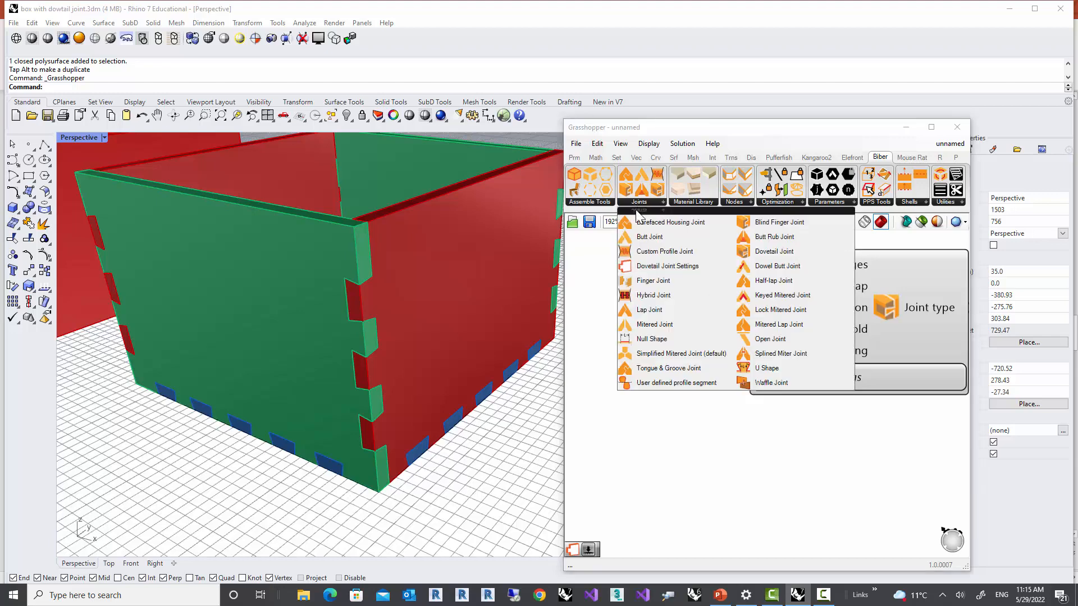
pyautogui.click(651, 270)
pyautogui.scroll(-2, 757, 387)
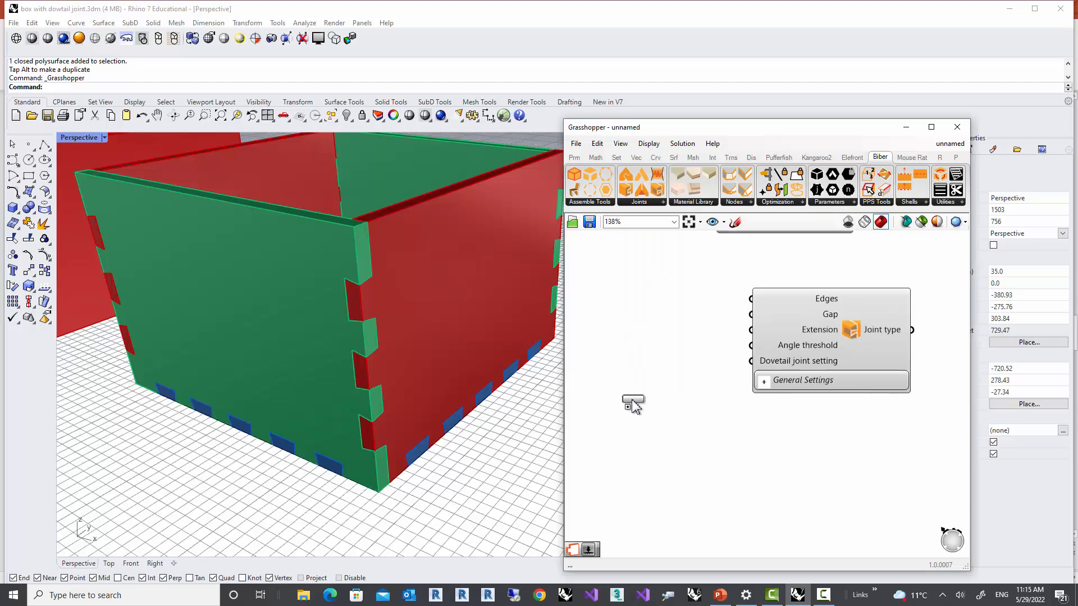
pyautogui.click(633, 398)
pyautogui.scroll(2, 765, 366)
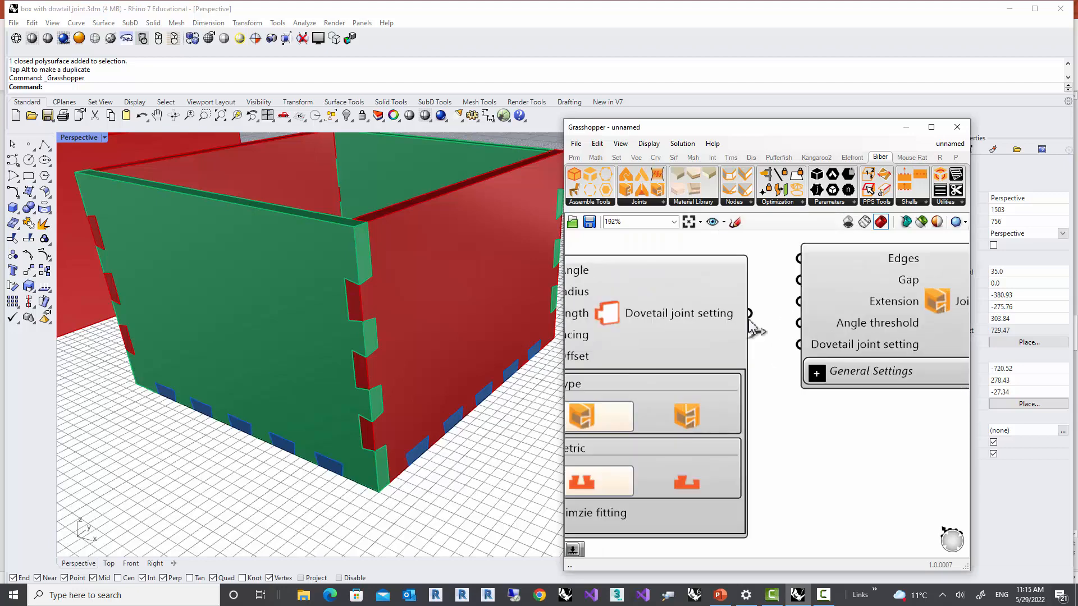
pyautogui.moveTo(750, 314); pyautogui.dragTo(798, 344)
pyautogui.scroll(-2, 775, 383)
pyautogui.moveTo(758, 392); pyautogui.dragTo(778, 369, button='right')
pyautogui.moveTo(679, 312); pyautogui.dragTo(683, 341)
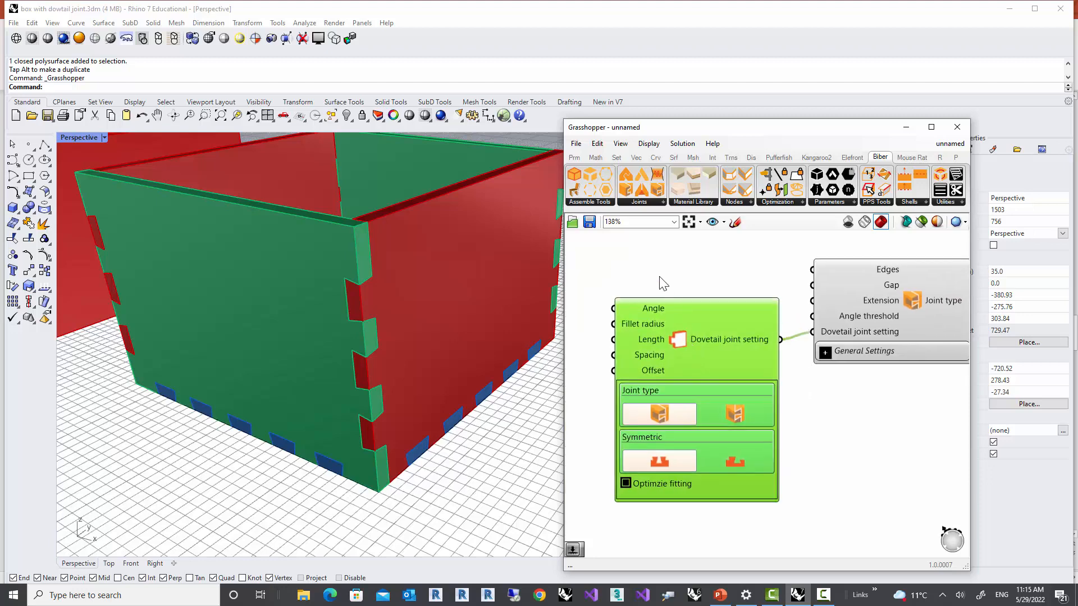
# Add a number slider set to 25 and connect it to the Length and Spacing inputs of the dovetail settings component
pyautogui.moveTo(660, 277); pyautogui.dragTo(741, 267, button='right')
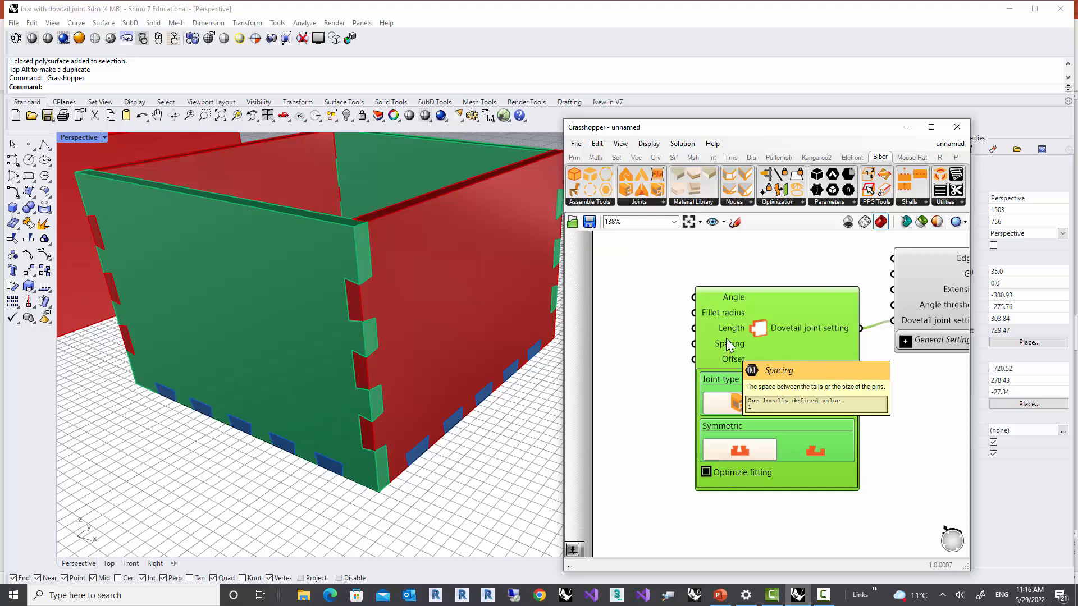
pyautogui.moveTo(727, 330)
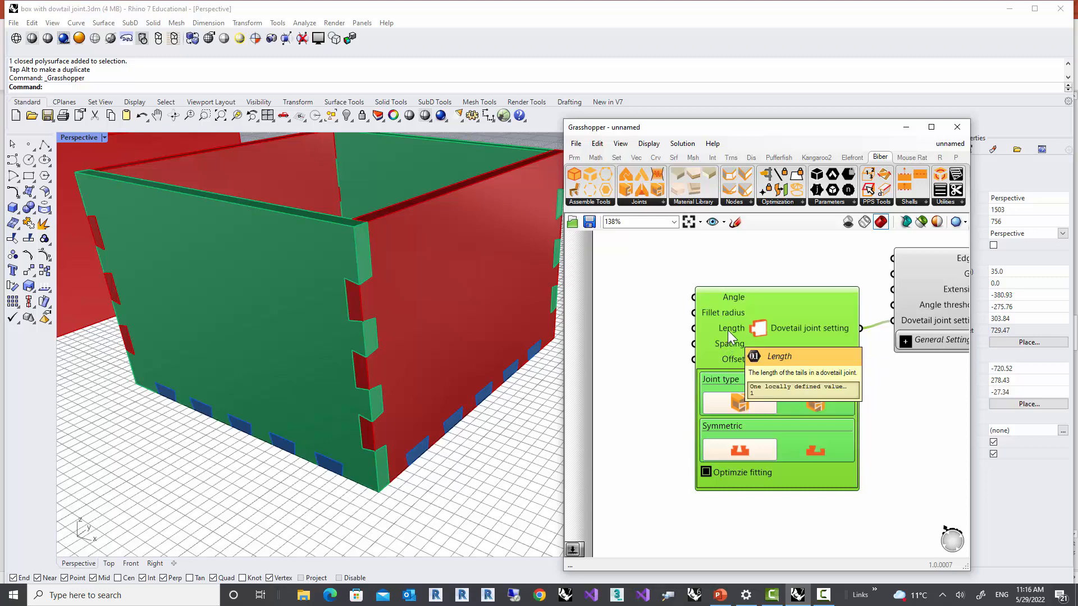
pyautogui.moveTo(364, 324); pyautogui.dragTo(376, 314, button='right')
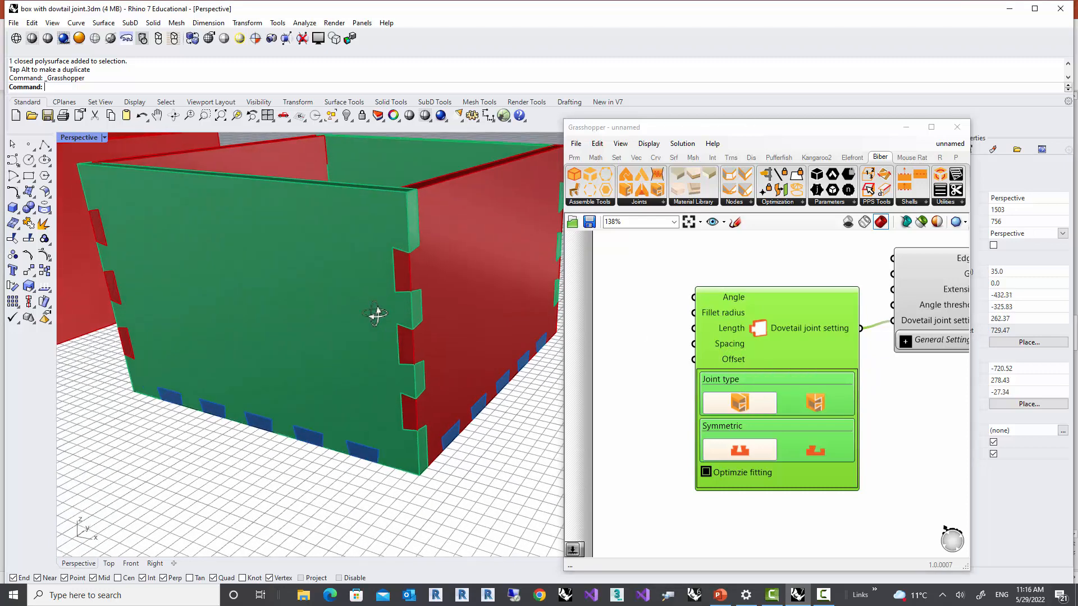
pyautogui.moveTo(388, 258); pyautogui.dragTo(439, 233, button='right')
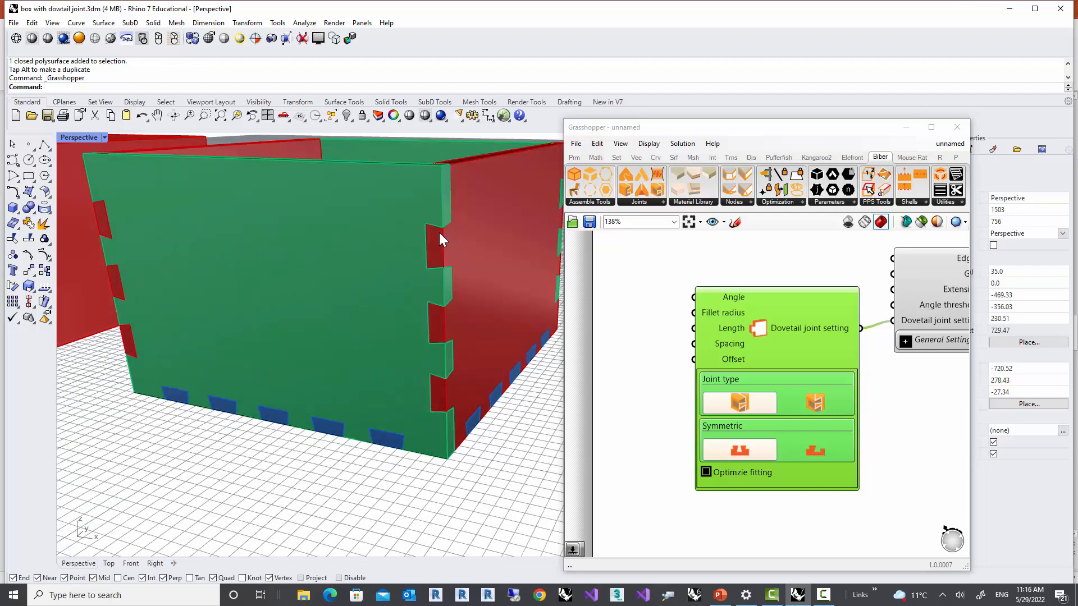
pyautogui.moveTo(440, 233); pyautogui.dragTo(420, 387, button='right')
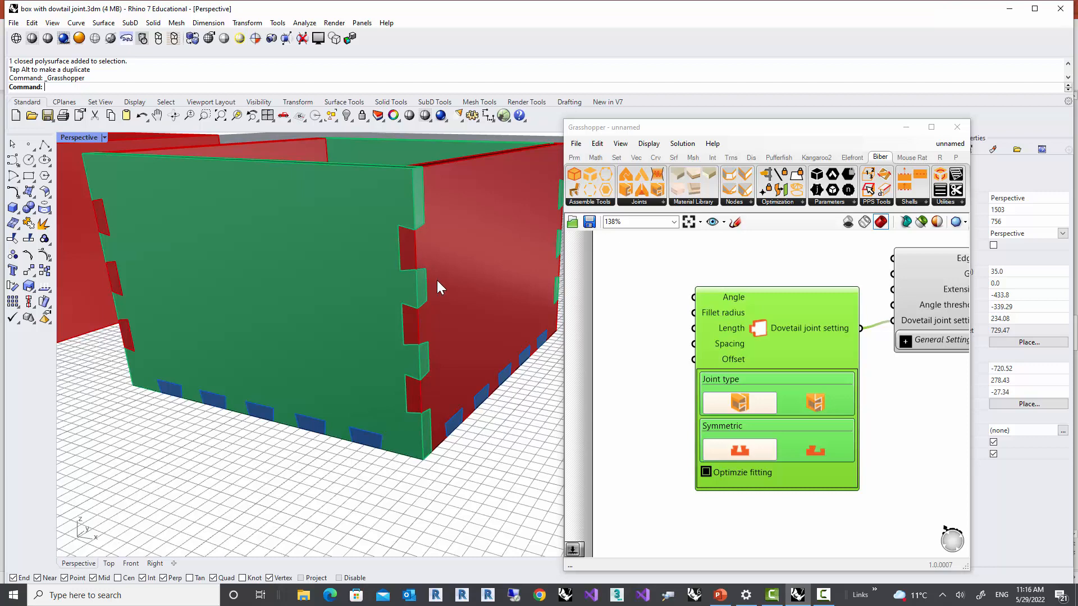
pyautogui.moveTo(650, 361); pyautogui.dragTo(624, 365, button='right')
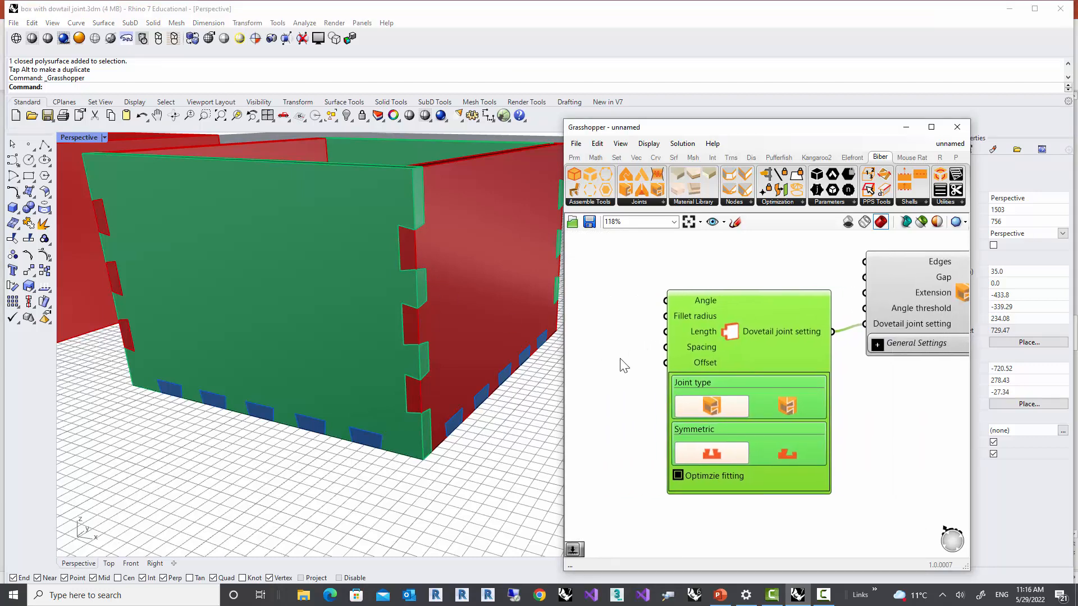
pyautogui.scroll(-1, 624, 365)
pyautogui.moveTo(713, 316); pyautogui.dragTo(794, 339)
pyautogui.click(651, 361)
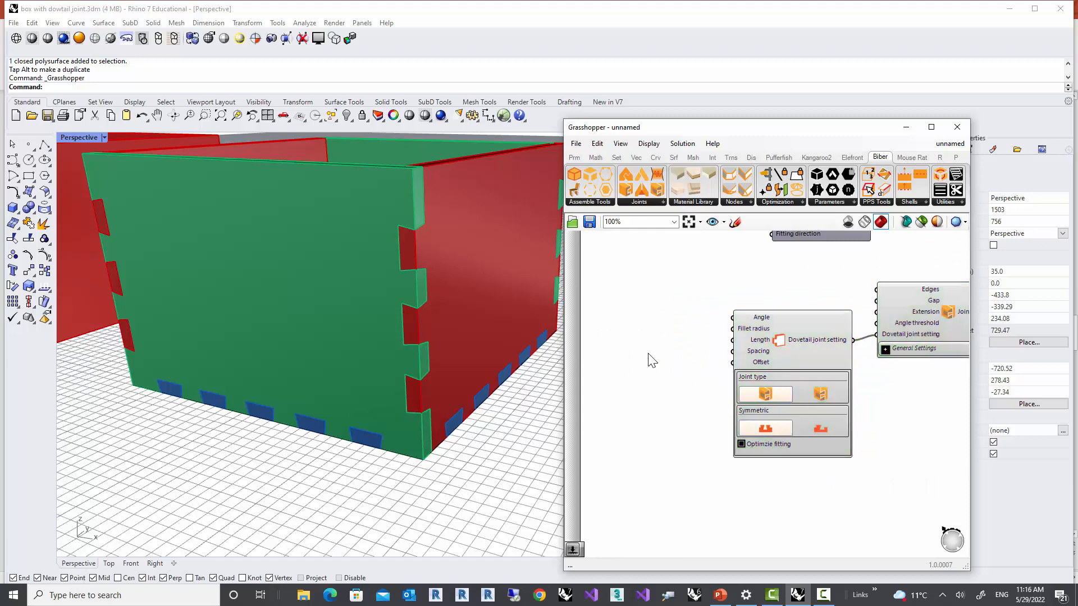
pyautogui.doubleClick(649, 361)
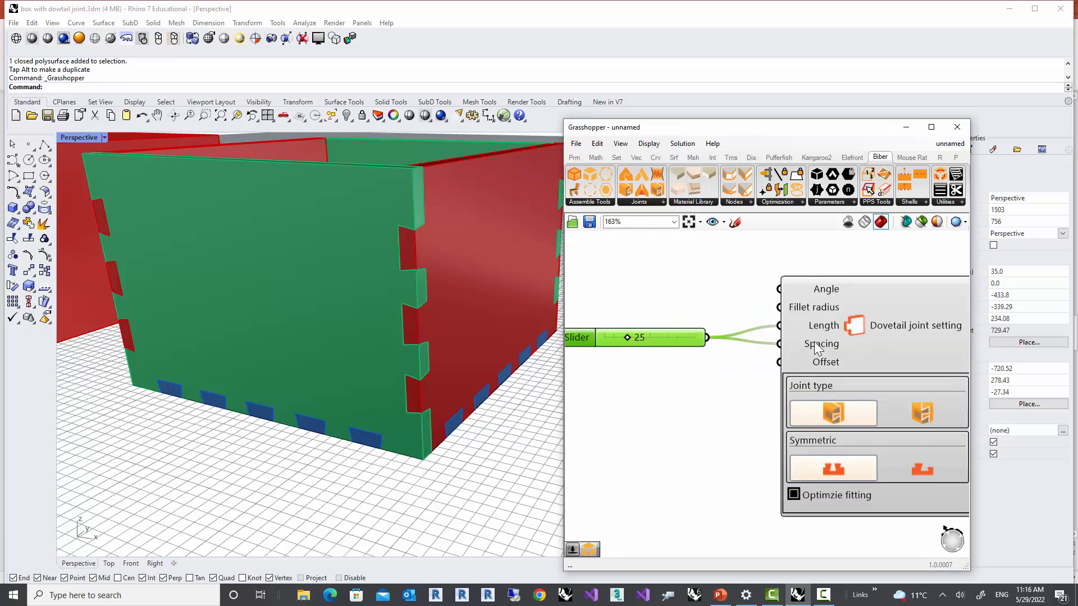
# Connect the Dovetail Joint component's Joint type output to the Joint type input of the assembly component
pyautogui.moveTo(746, 365); pyautogui.dragTo(721, 367, button='right')
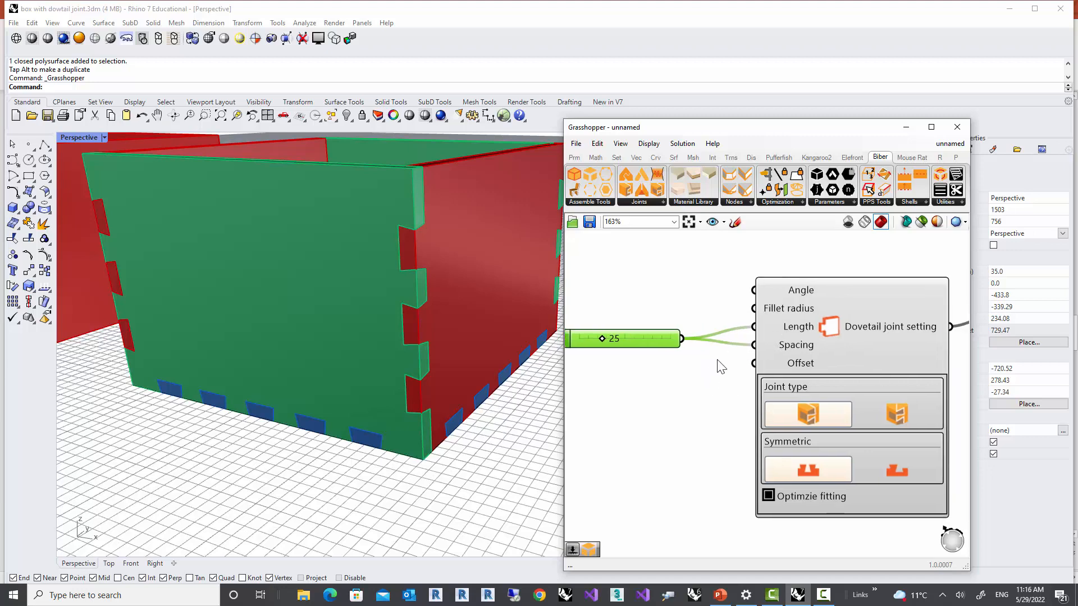
pyautogui.moveTo(719, 315); pyautogui.dragTo(714, 313, button='right')
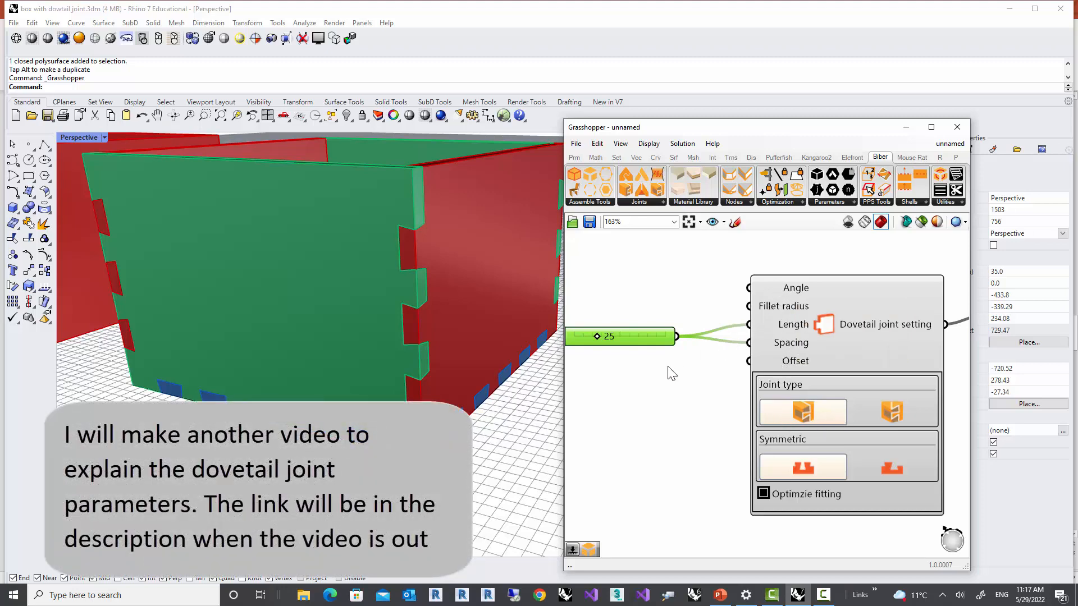
pyautogui.scroll(-2, 667, 373)
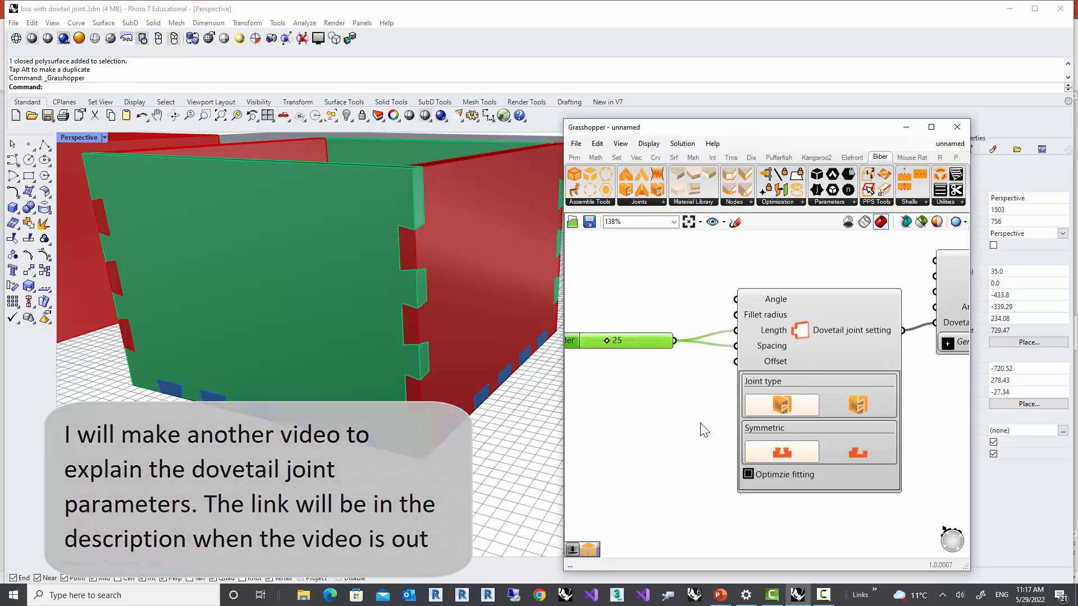
pyautogui.scroll(-4, 705, 428)
pyautogui.scroll(4, 823, 424)
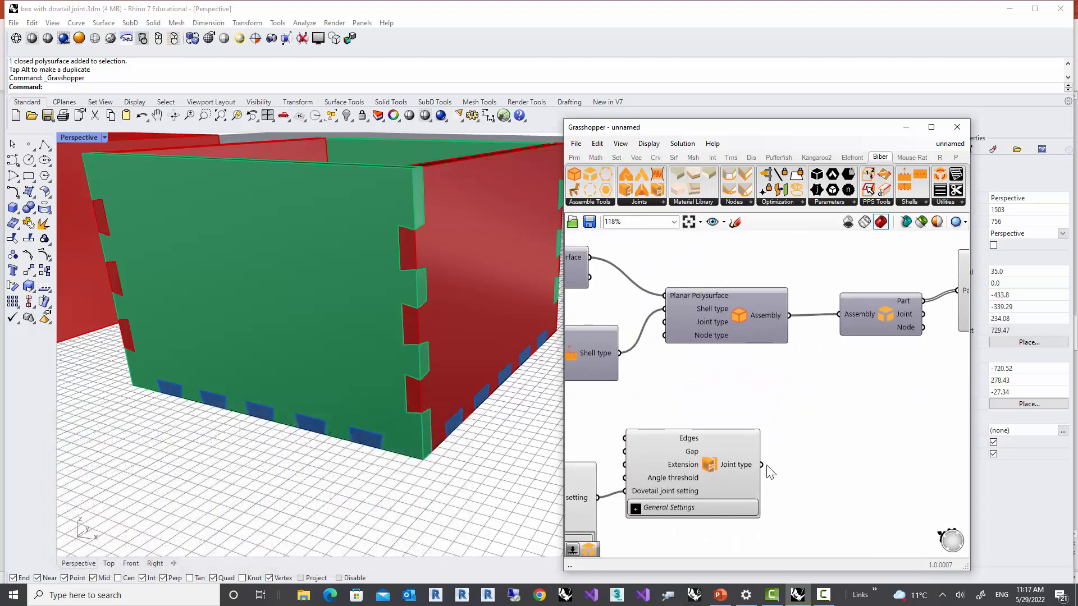
pyautogui.moveTo(761, 465); pyautogui.dragTo(663, 332)
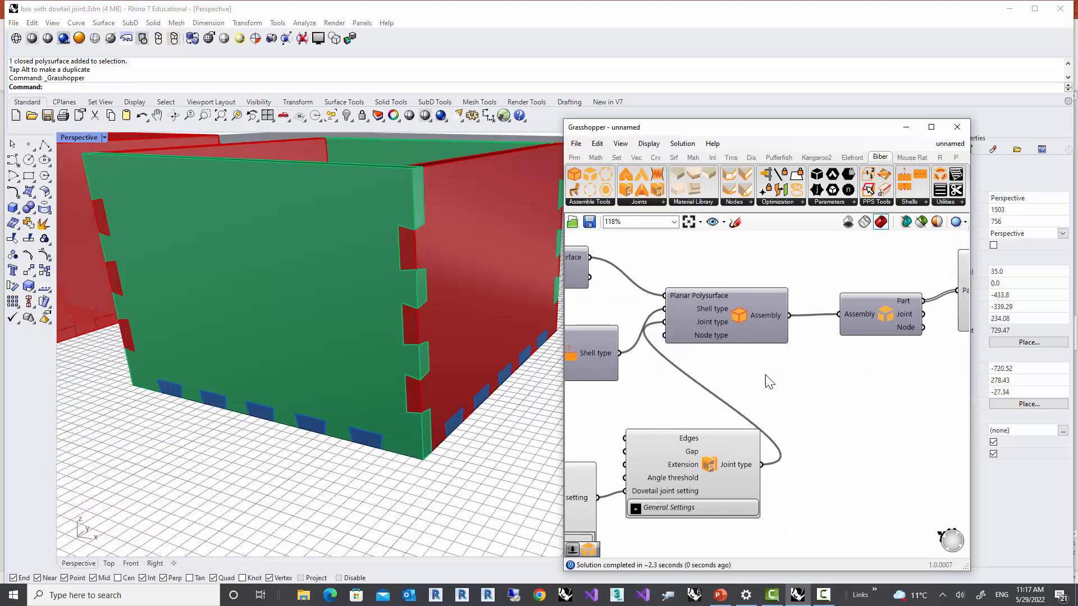
# Delete the five previously baked red parts of the plain box, including the separated wall
pyautogui.scroll(-2, 804, 376)
pyautogui.scroll(-2, 797, 382)
pyautogui.moveTo(289, 343); pyautogui.dragTo(349, 359, button='right')
pyautogui.moveTo(230, 340); pyautogui.dragTo(351, 393, button='right')
pyautogui.scroll(-4, 245, 369)
pyautogui.moveTo(401, 468); pyautogui.dragTo(124, 199)
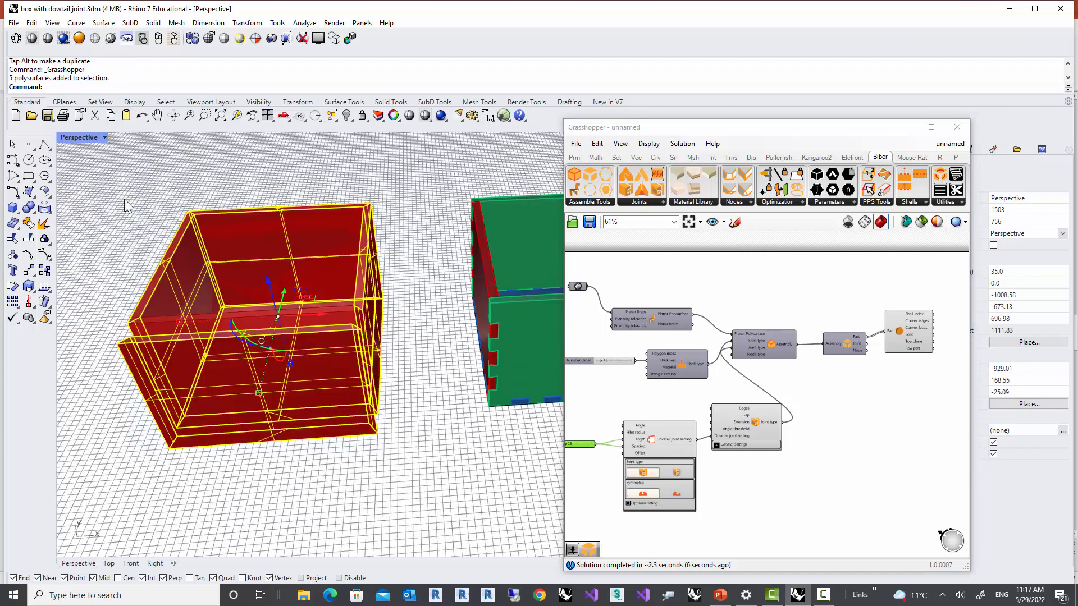
pyautogui.press('Delete')
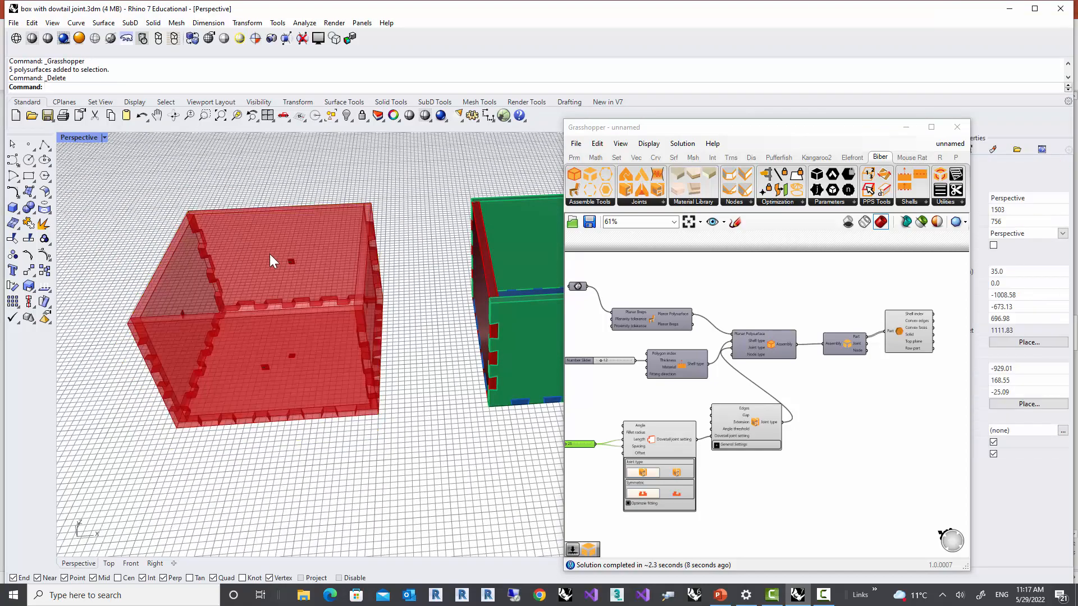
# Bake the Solid output of the part component into the model
pyautogui.moveTo(270, 254)
pyautogui.mouseDown(button='right')
pyautogui.moveTo(263, 281)
pyautogui.moveTo(282, 284)
pyautogui.moveTo(258, 241)
pyautogui.mouseUp(button='right')
pyautogui.scroll(2, 257, 241)
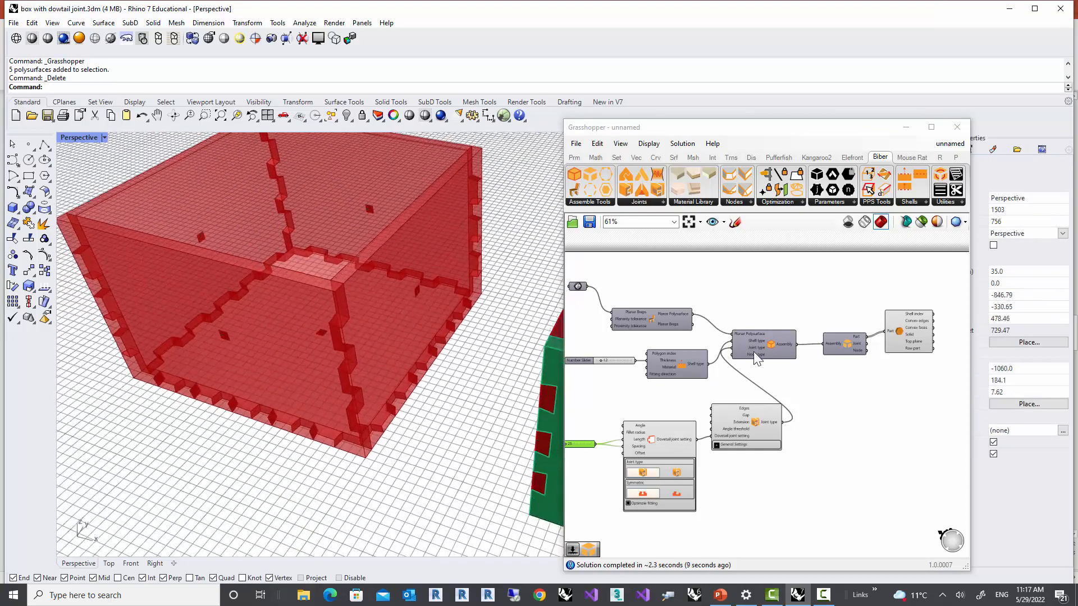
pyautogui.scroll(-1, 810, 354)
pyautogui.scroll(8, 810, 355)
pyautogui.rightClick(821, 349)
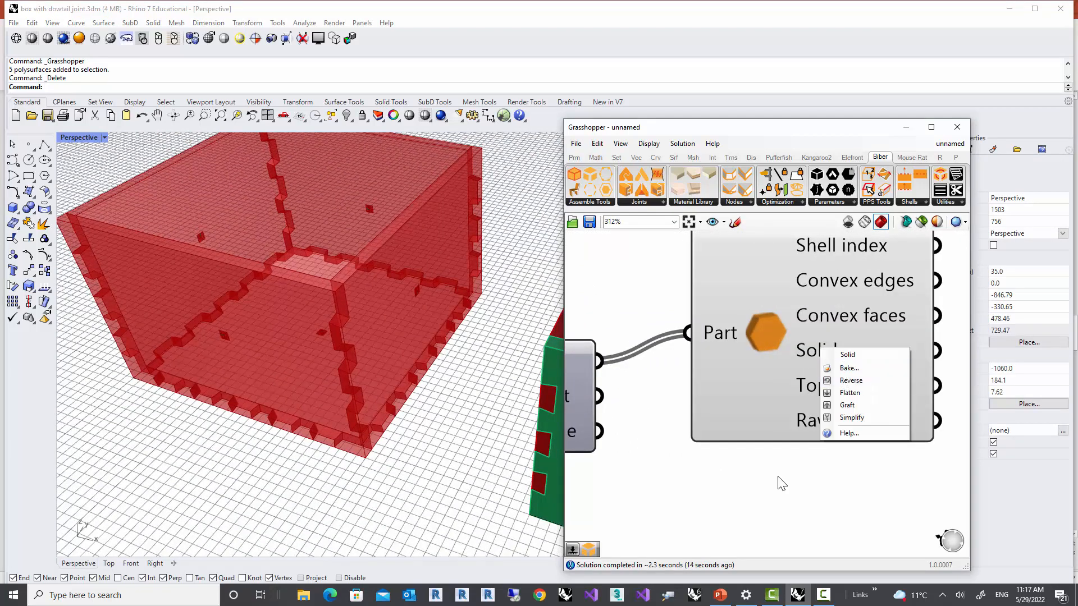
pyautogui.click(848, 369)
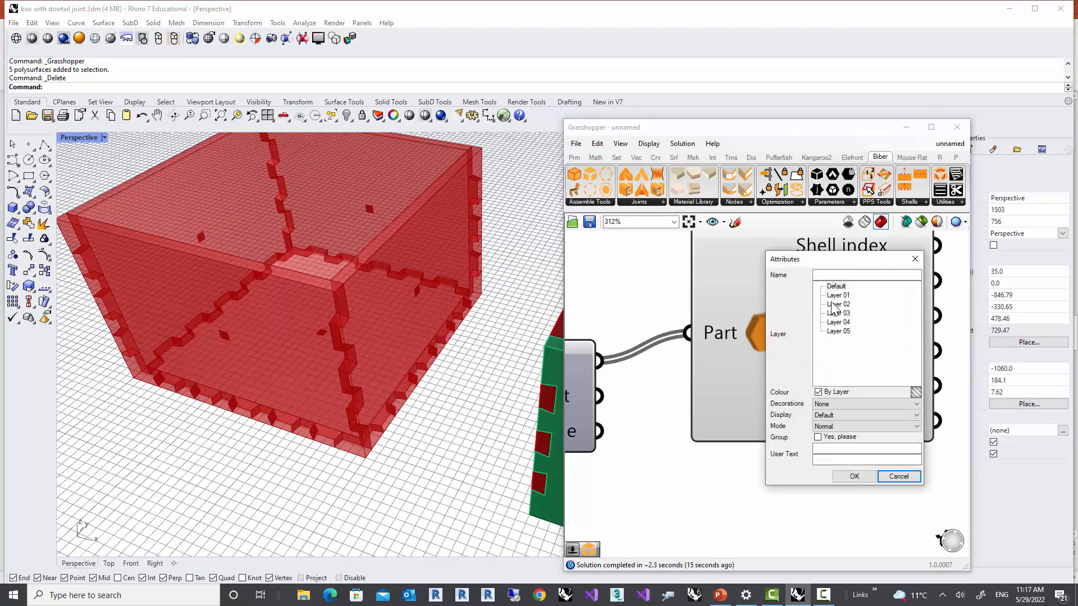
pyautogui.click(853, 476)
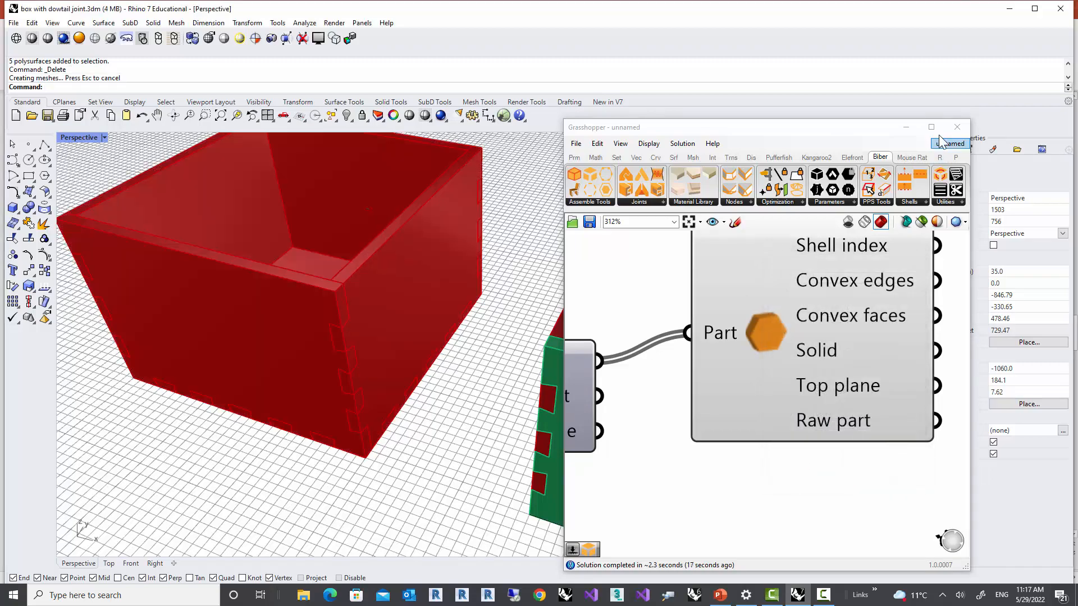
# Close the Grasshopper window and move the baked box's front wall outward, away from the other parts
pyautogui.click(956, 129)
pyautogui.moveTo(452, 343); pyautogui.dragTo(328, 311, button='right')
pyautogui.click(427, 377)
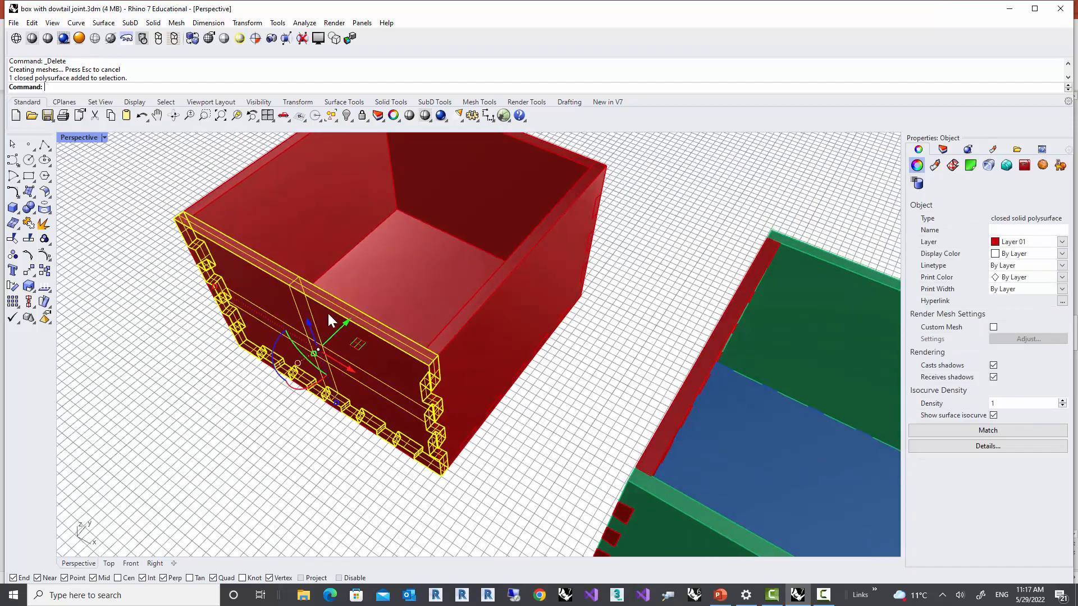
pyautogui.moveTo(342, 325); pyautogui.dragTo(282, 367)
# Examine the row of assembled, exploded and flat-laid versions of the dovetailed box
pyautogui.moveTo(415, 363); pyautogui.dragTo(270, 288, button='right')
pyautogui.scroll(-6, 358, 327)
pyautogui.scroll(3, 363, 334)
pyautogui.scroll(-4, 362, 335)
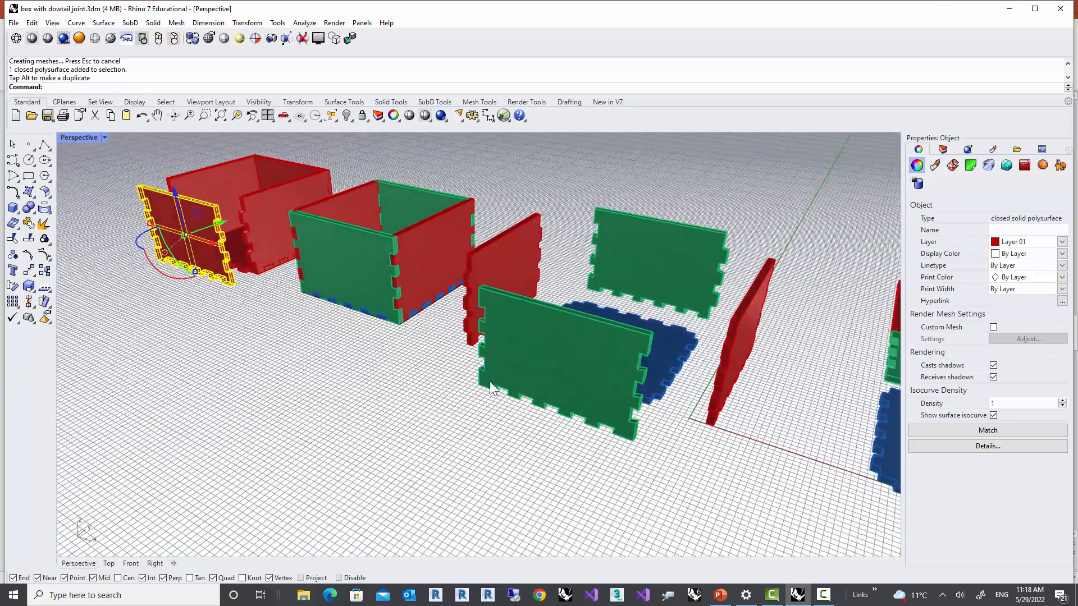
pyautogui.keyDown('shift'); pyautogui.moveTo(547, 387); pyautogui.dragTo(337, 338, button='right'); pyautogui.keyUp('shift')
pyautogui.scroll(-5, 737, 331)
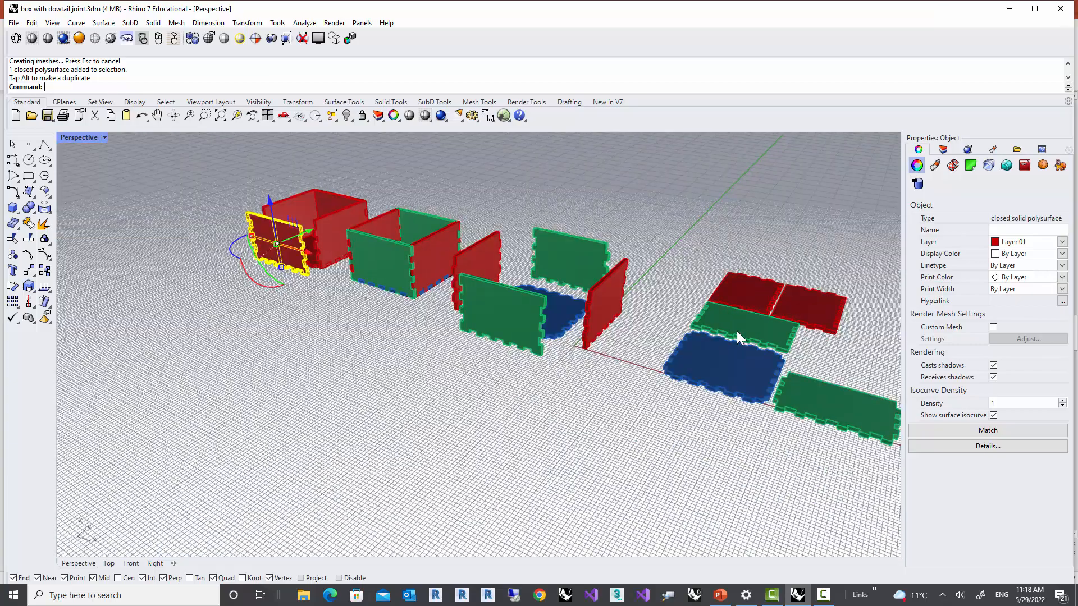
# Compare the joint edges of the exploded and flat-laid parts with those of the baked dovetailed box
pyautogui.scroll(8, 736, 331)
pyautogui.scroll(-5, 739, 342)
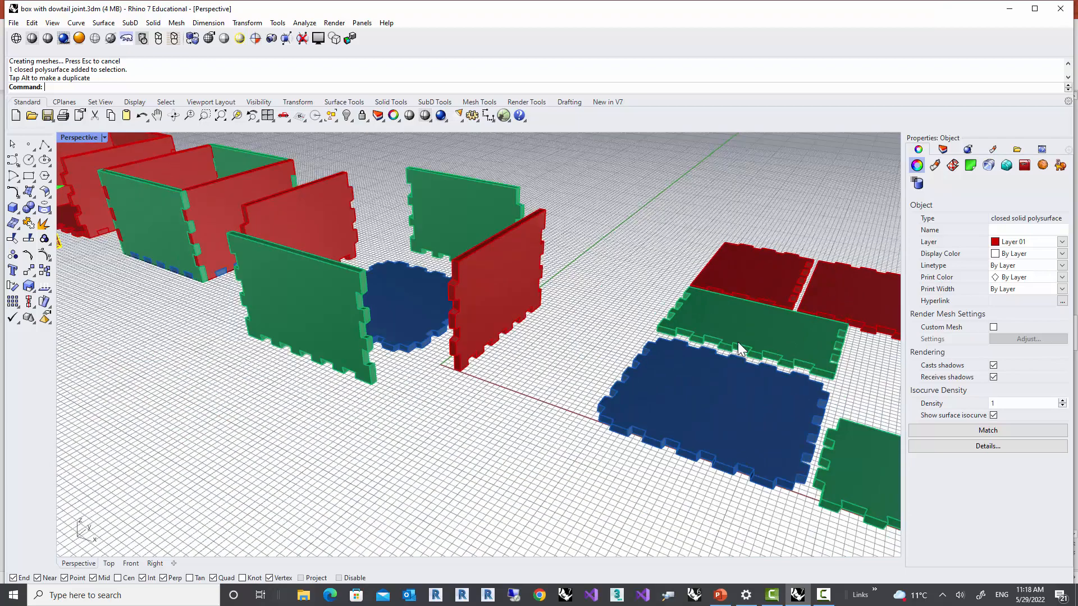
pyautogui.scroll(2, 729, 346)
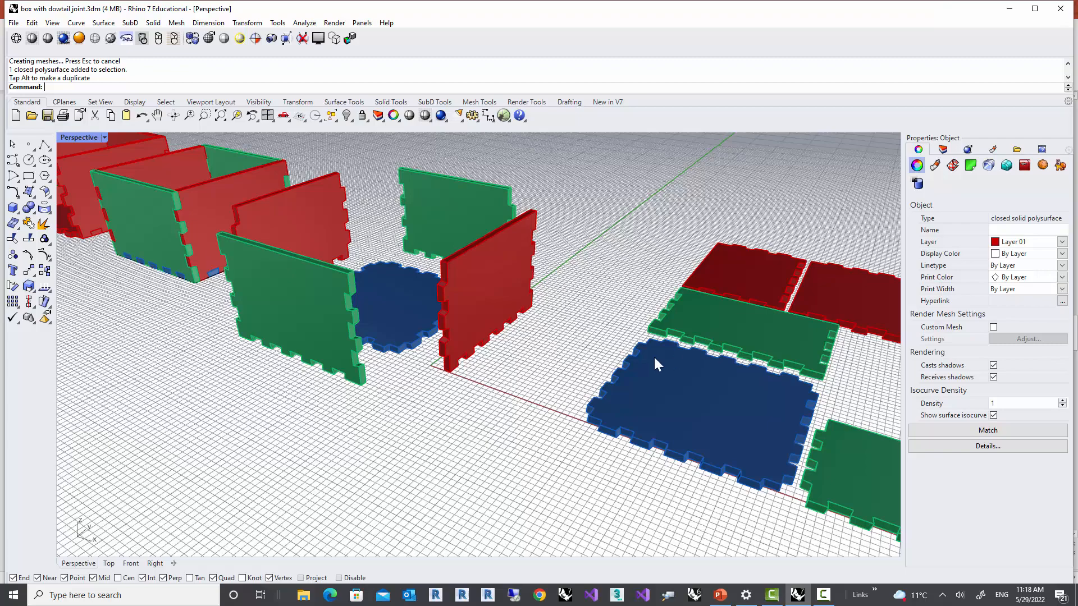
pyautogui.scroll(-1, 688, 351)
pyautogui.scroll(5, 449, 327)
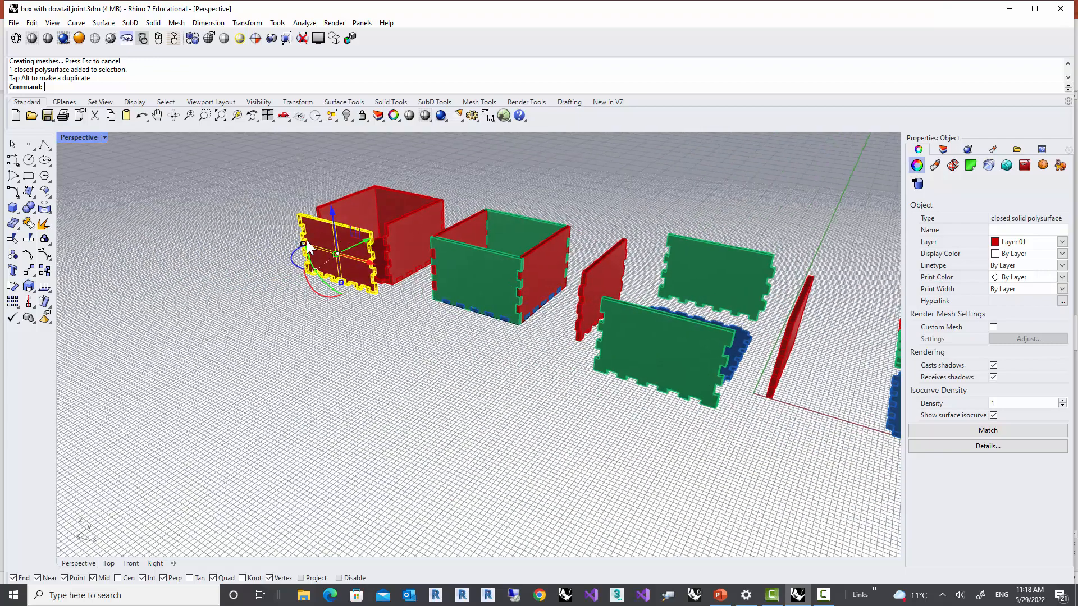
pyautogui.scroll(1, 449, 328)
# Reopen the Grasshopper window and inspect the Shell Geometry component's description and outputs
pyautogui.click(503, 115)
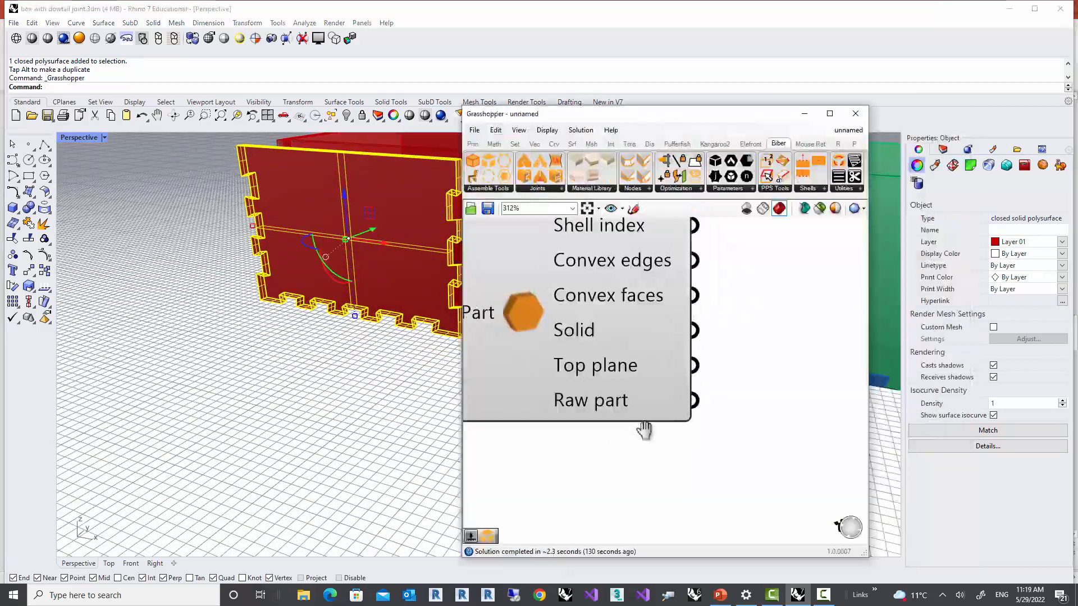
pyautogui.scroll(3, 601, 440)
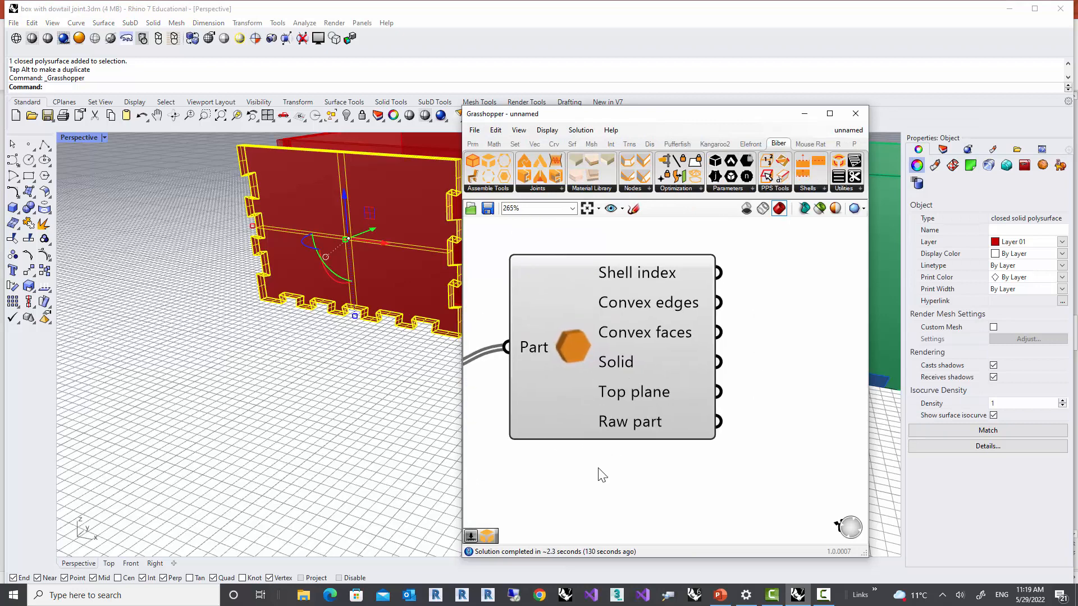
pyautogui.moveTo(572, 357)
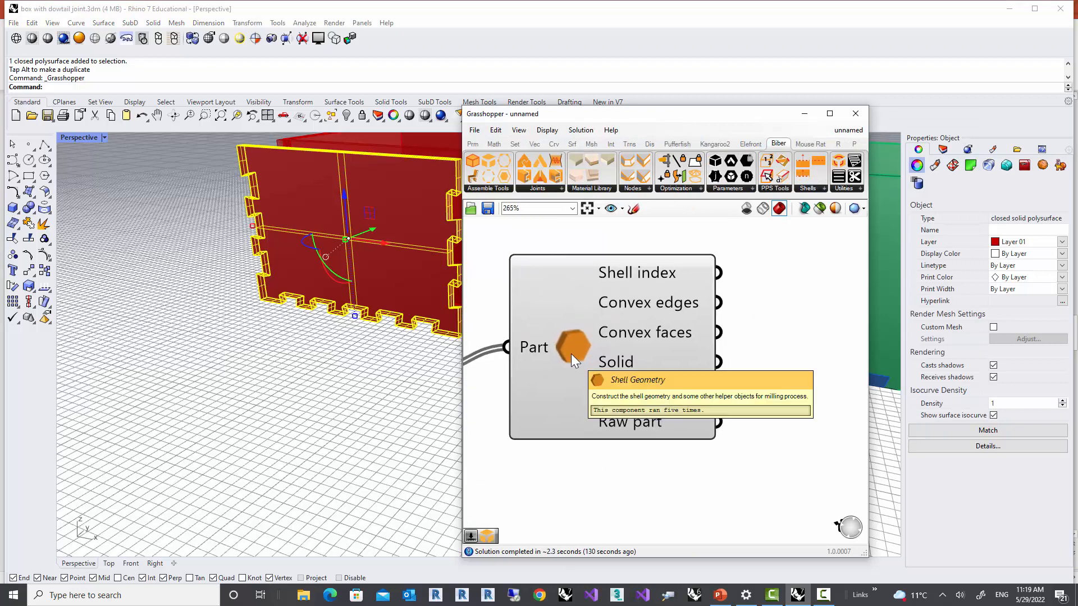
pyautogui.moveTo(641, 392)
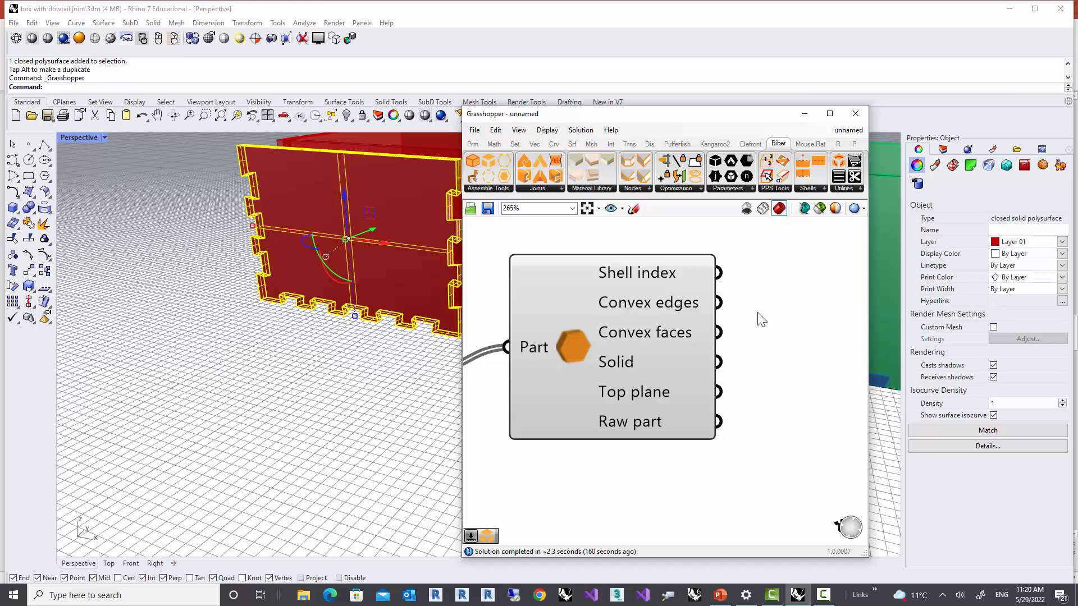
pyautogui.scroll(-2, 748, 390)
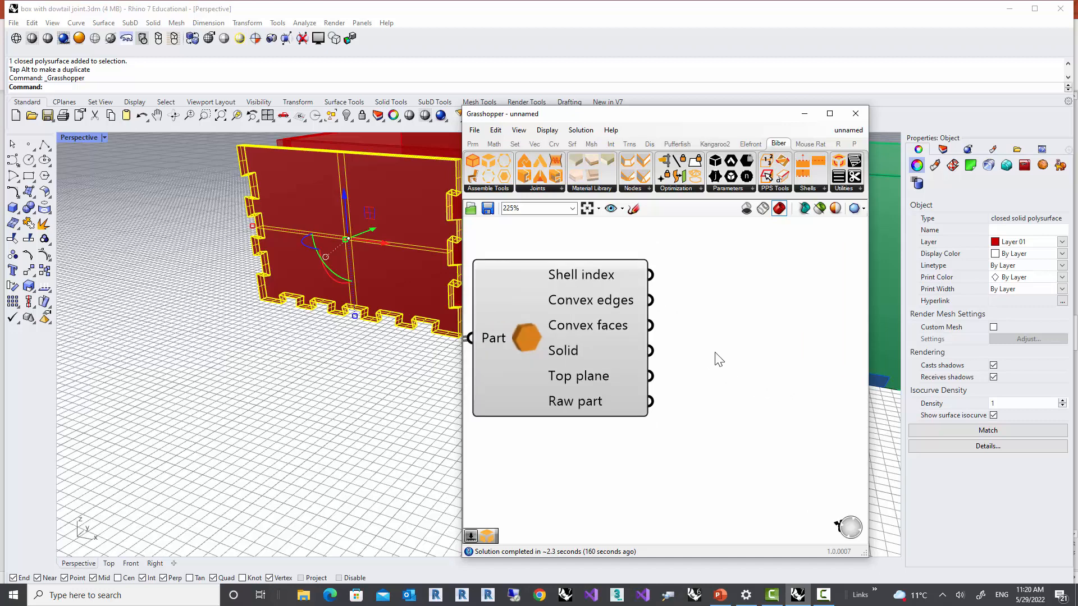
# Add Biber's Unfold component to the canvas and position it to the right of the Shell Geometry component
pyautogui.click(860, 188)
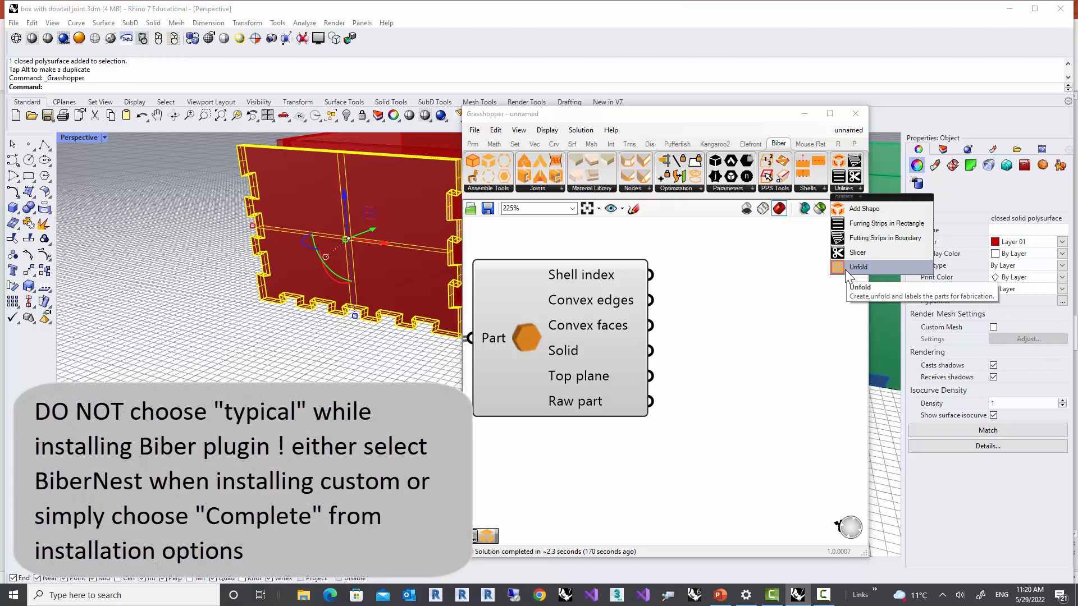
pyautogui.click(846, 274)
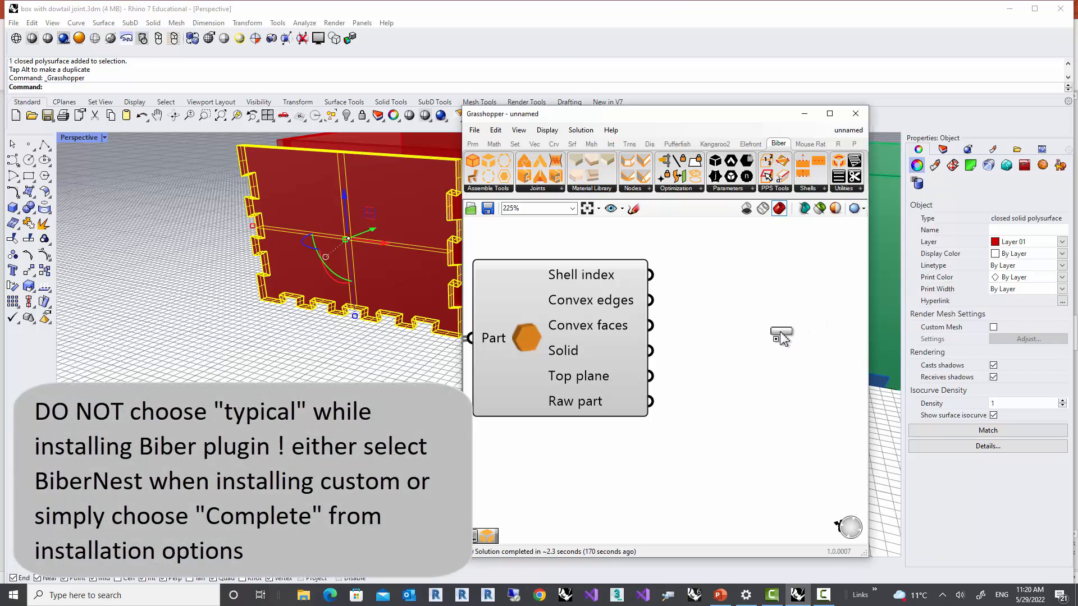
pyautogui.click(777, 328)
pyautogui.scroll(-3, 700, 340)
pyautogui.moveTo(683, 319); pyautogui.dragTo(739, 331)
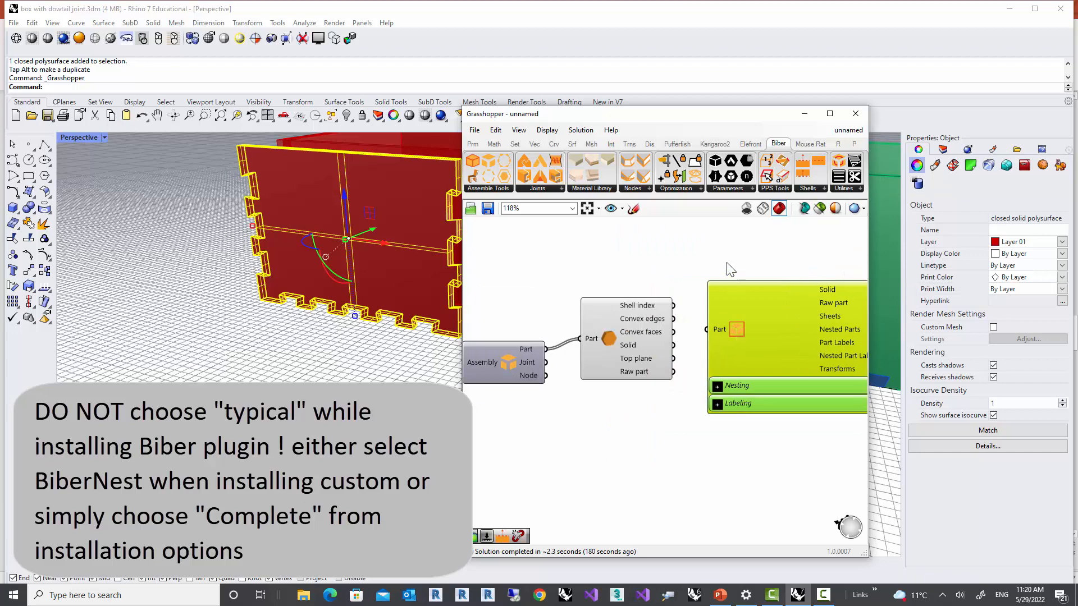
pyautogui.moveTo(726, 262); pyautogui.dragTo(628, 261, button='right')
pyautogui.click(648, 253)
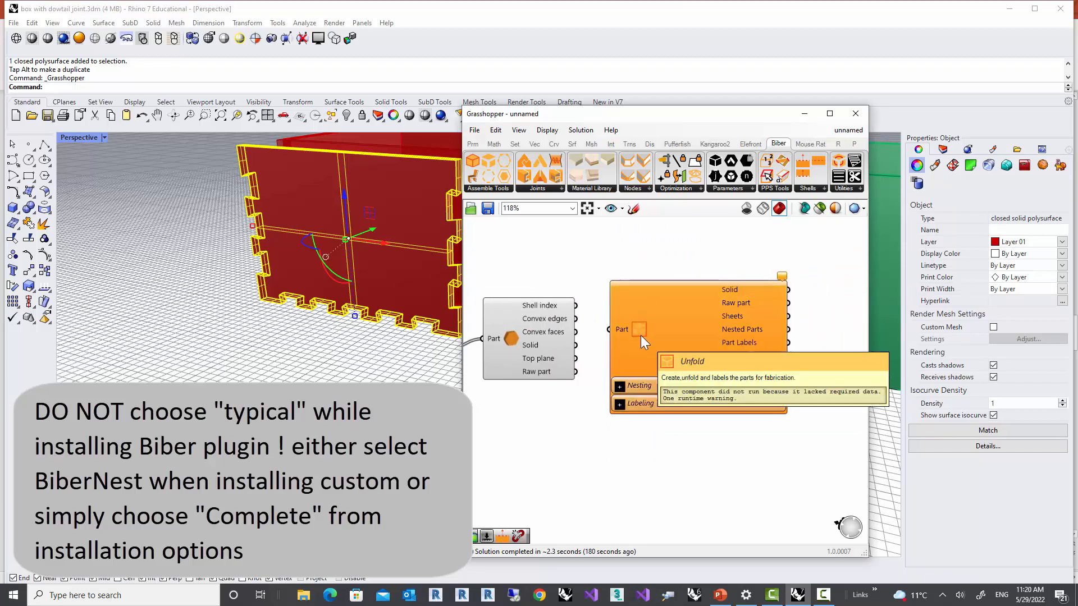
pyautogui.click(473, 144)
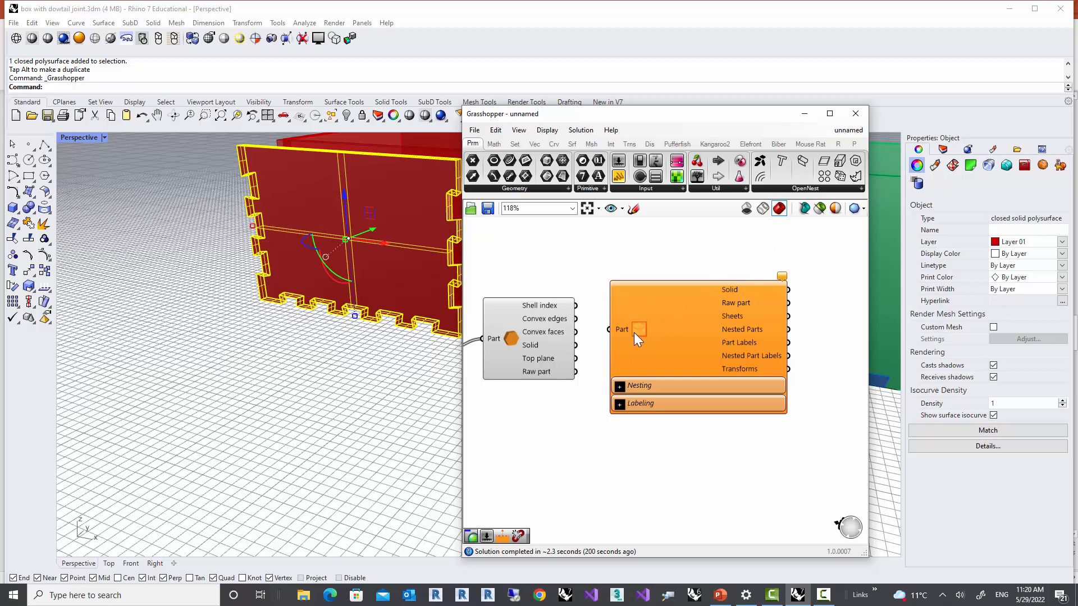
pyautogui.moveTo(635, 333); pyautogui.dragTo(676, 332)
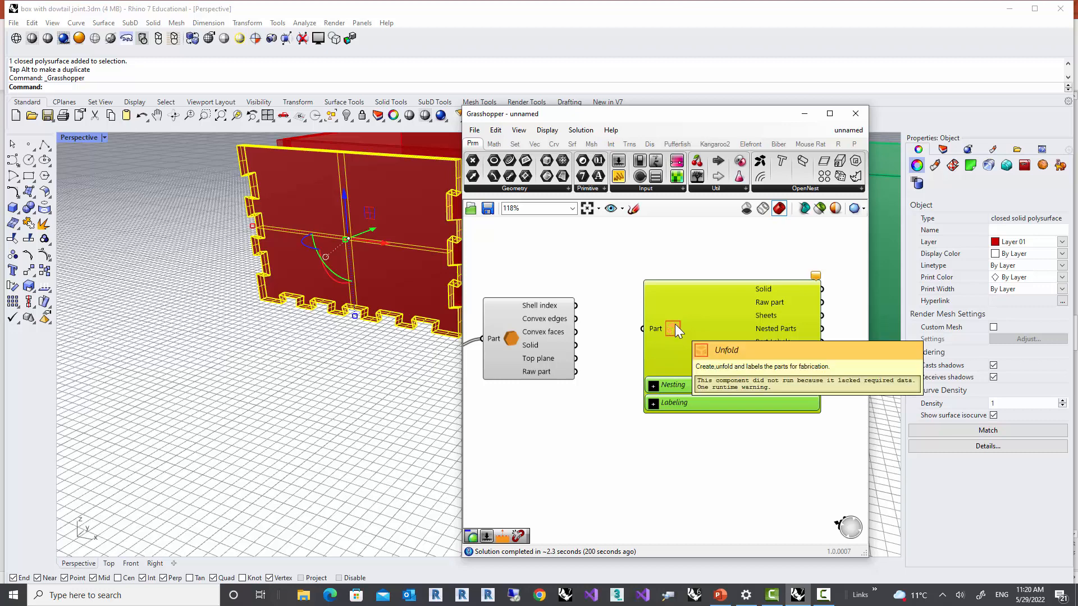
# Delete the Shell Geometry component and connect the assembly component's Part output to the Part input of Unfold
pyautogui.moveTo(599, 350); pyautogui.dragTo(668, 288, button='right')
pyautogui.click(594, 289)
pyautogui.moveTo(598, 320); pyautogui.dragTo(591, 389, button='right')
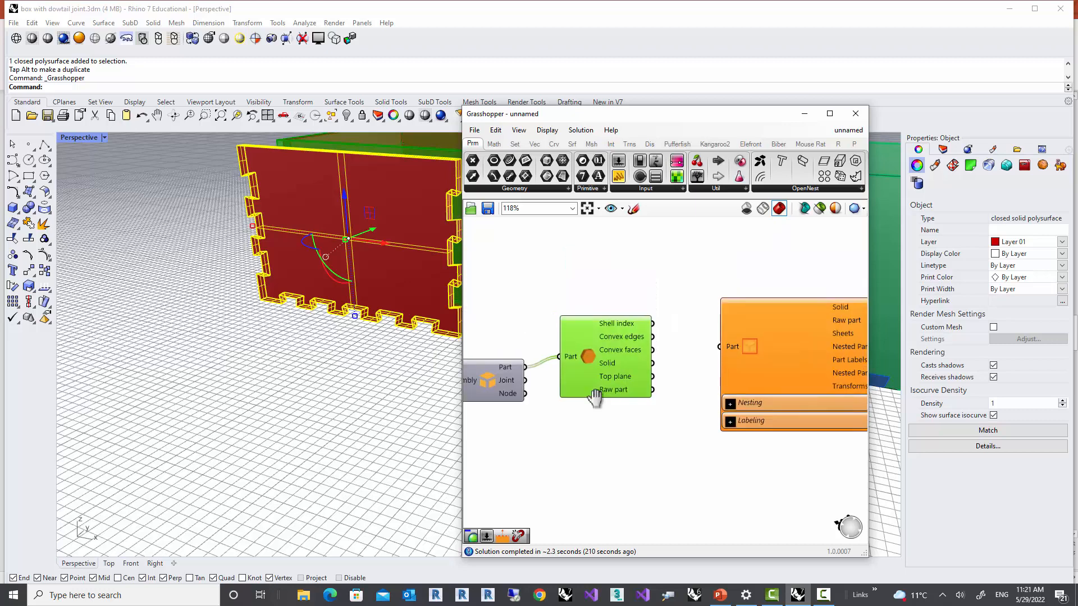
pyautogui.moveTo(586, 345); pyautogui.dragTo(575, 275)
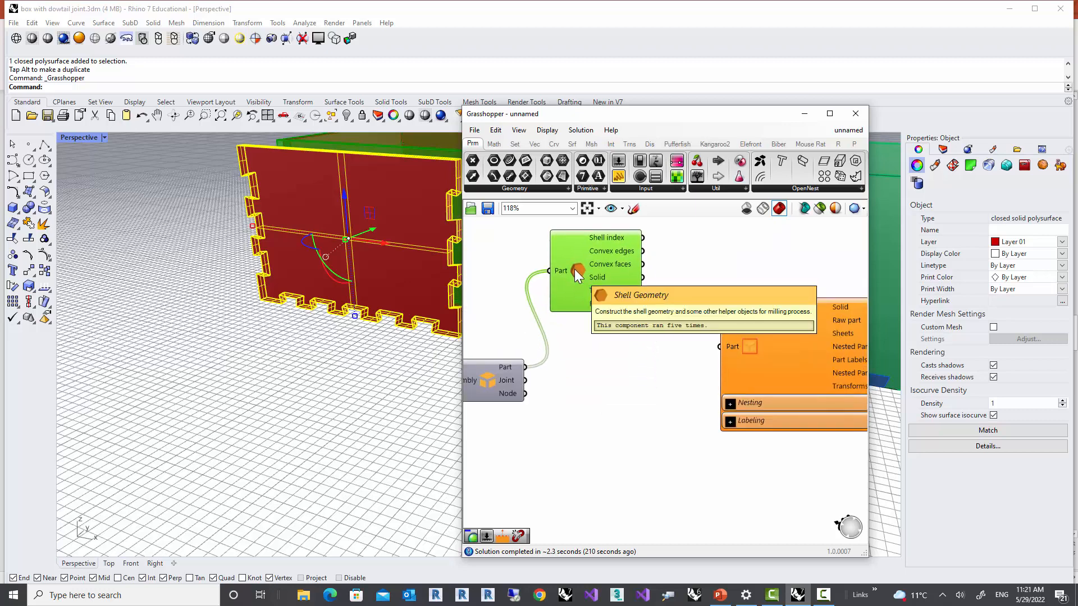
pyautogui.press('Delete')
pyautogui.moveTo(542, 359); pyautogui.dragTo(656, 348)
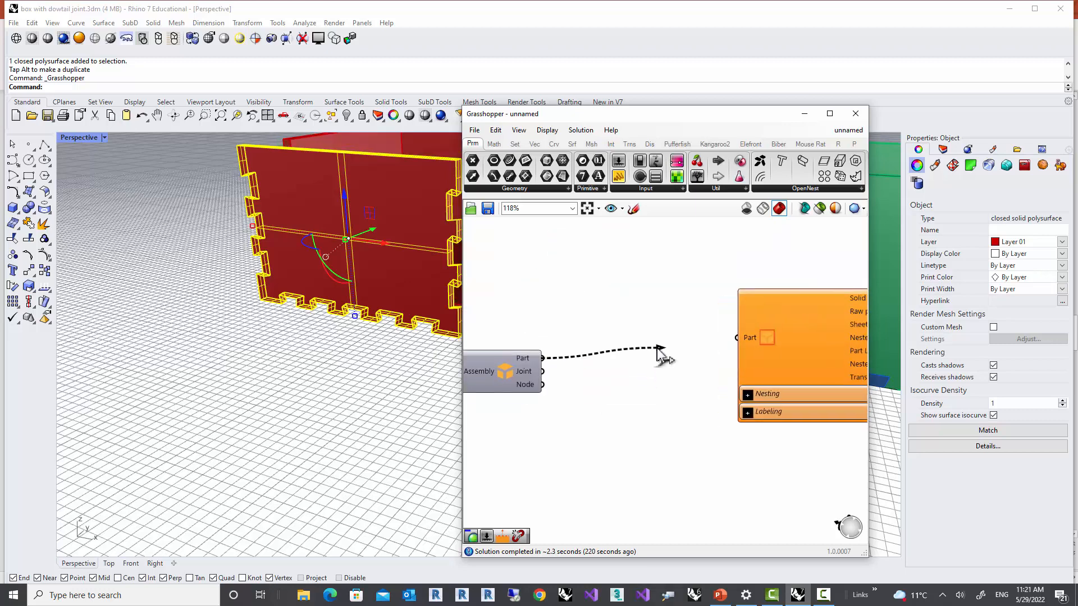
pyautogui.moveTo(542, 358); pyautogui.dragTo(736, 337)
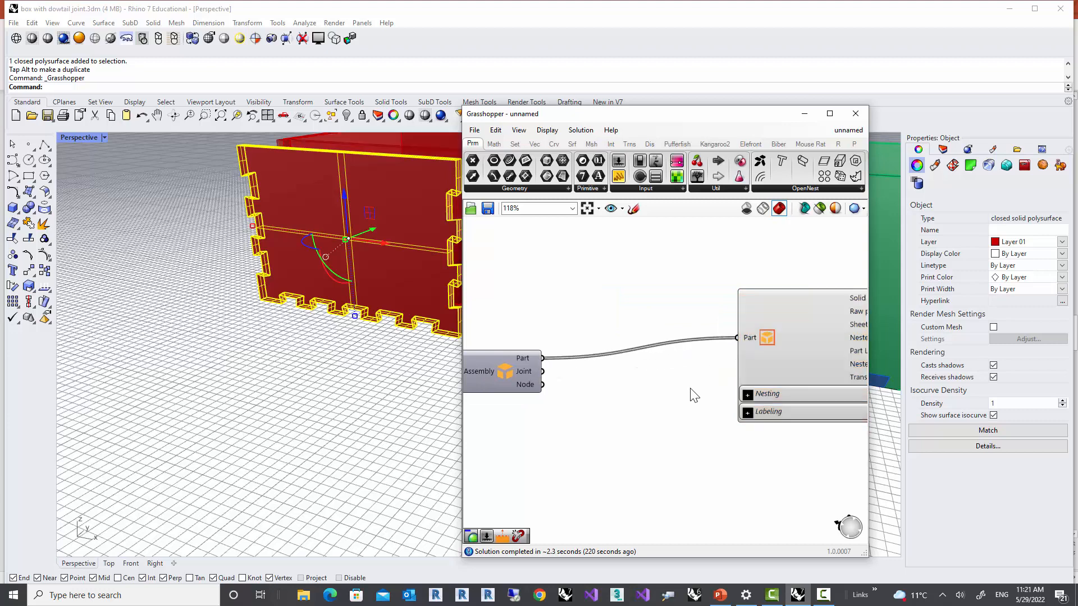
pyautogui.moveTo(671, 394); pyautogui.dragTo(636, 415, button='right')
pyautogui.moveTo(710, 365); pyautogui.dragTo(596, 389)
# Delete the five baked red parts of the dovetailed box, including the moved front wall
pyautogui.moveTo(559, 119); pyautogui.dragTo(661, 243)
pyautogui.scroll(-5, 387, 321)
pyautogui.moveTo(388, 321); pyautogui.dragTo(401, 341, button='right')
pyautogui.moveTo(443, 357); pyautogui.dragTo(305, 219)
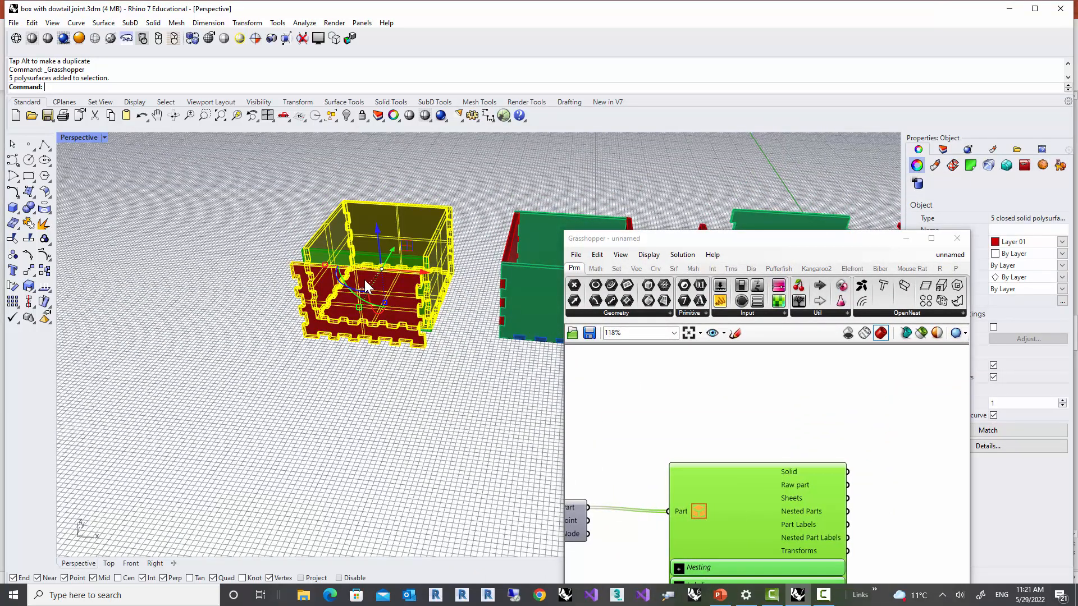
pyautogui.press('Delete')
pyautogui.moveTo(400, 289); pyautogui.dragTo(399, 255, button='right')
pyautogui.scroll(3, 399, 255)
# Expand the Nesting options of the Unfold component and turn on Nest
pyautogui.click(743, 420)
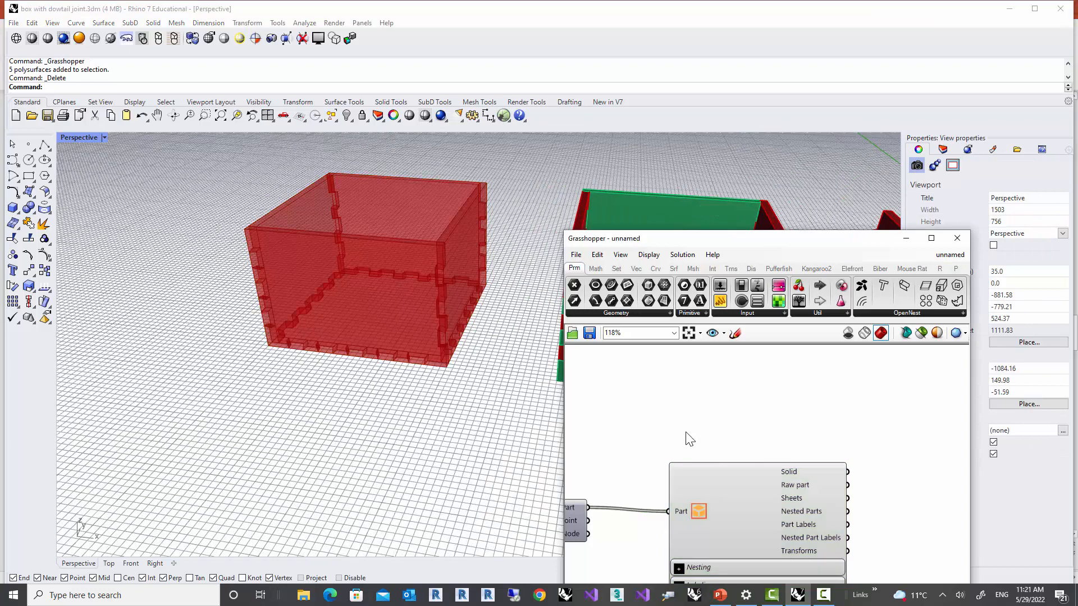
pyautogui.moveTo(688, 438); pyautogui.dragTo(660, 369, button='right')
pyautogui.moveTo(817, 482); pyautogui.dragTo(810, 447, button='right')
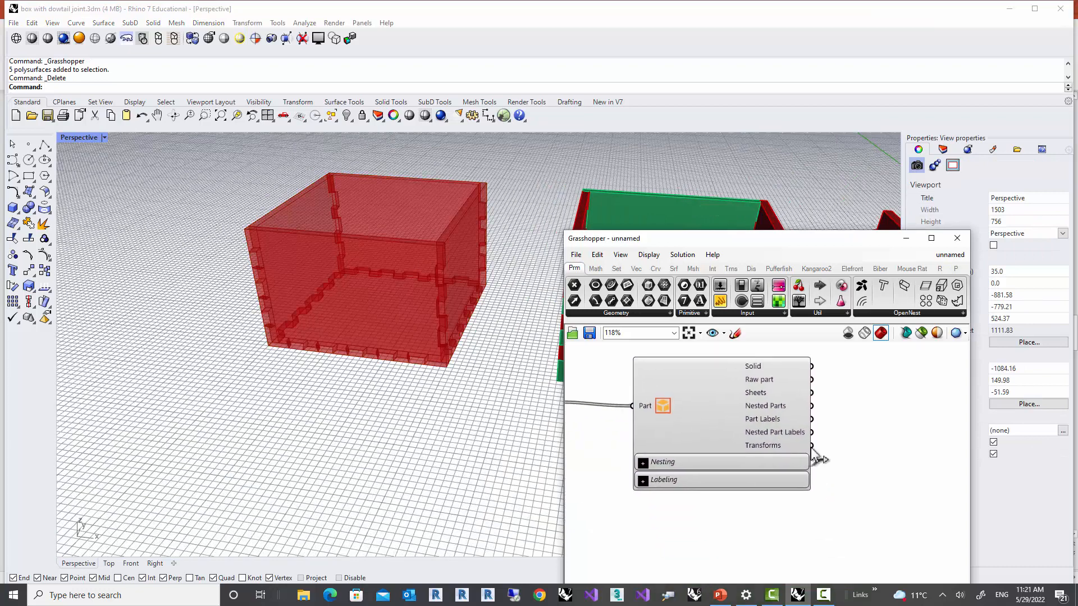
pyautogui.click(644, 464)
pyautogui.moveTo(847, 484); pyautogui.dragTo(846, 465, button='right')
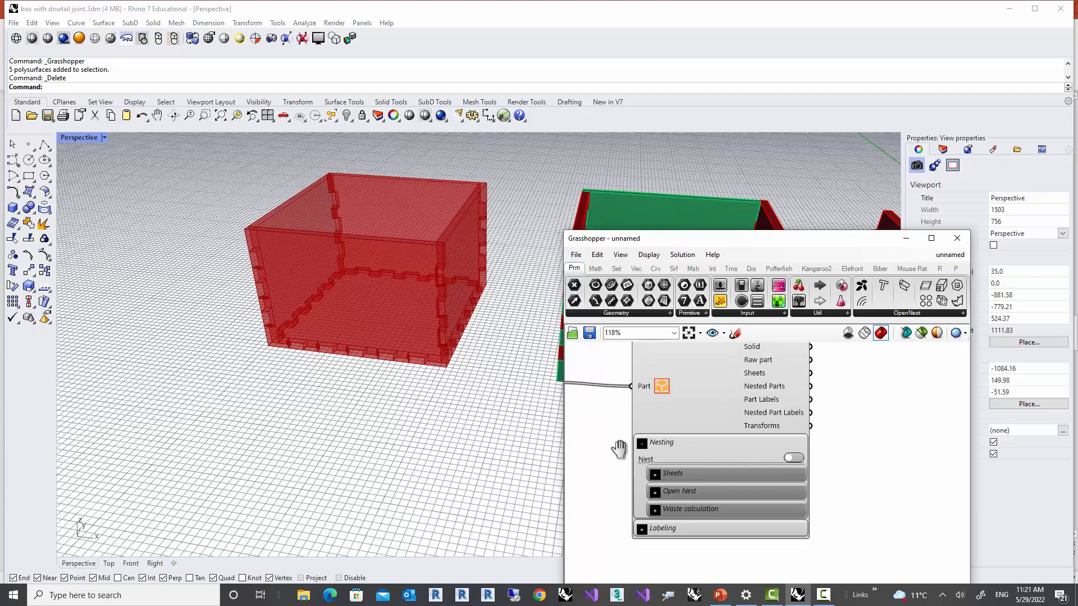
pyautogui.scroll(2, 618, 450)
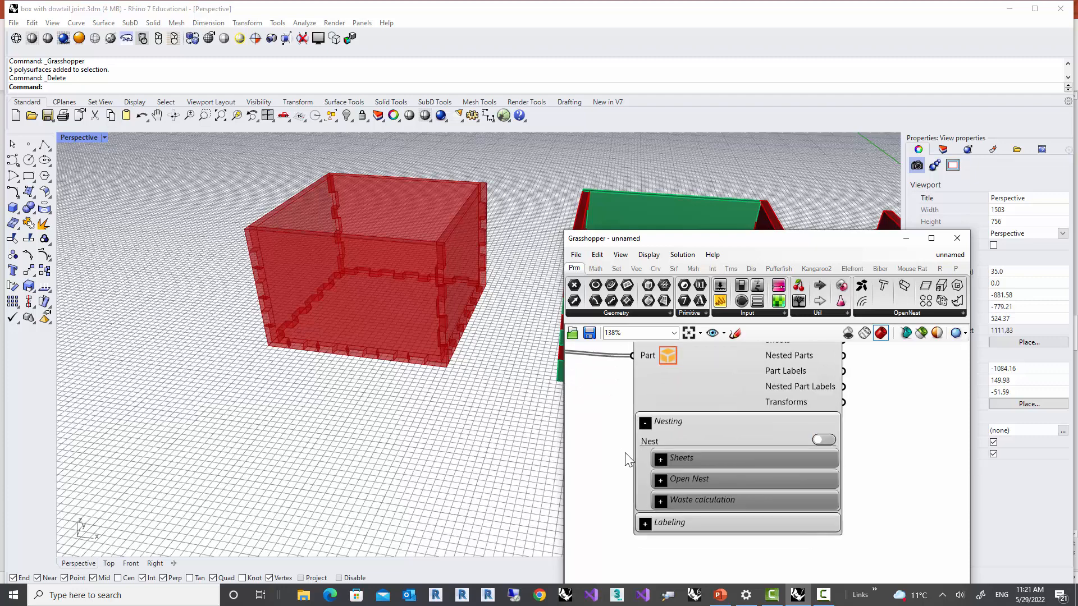
pyautogui.click(823, 440)
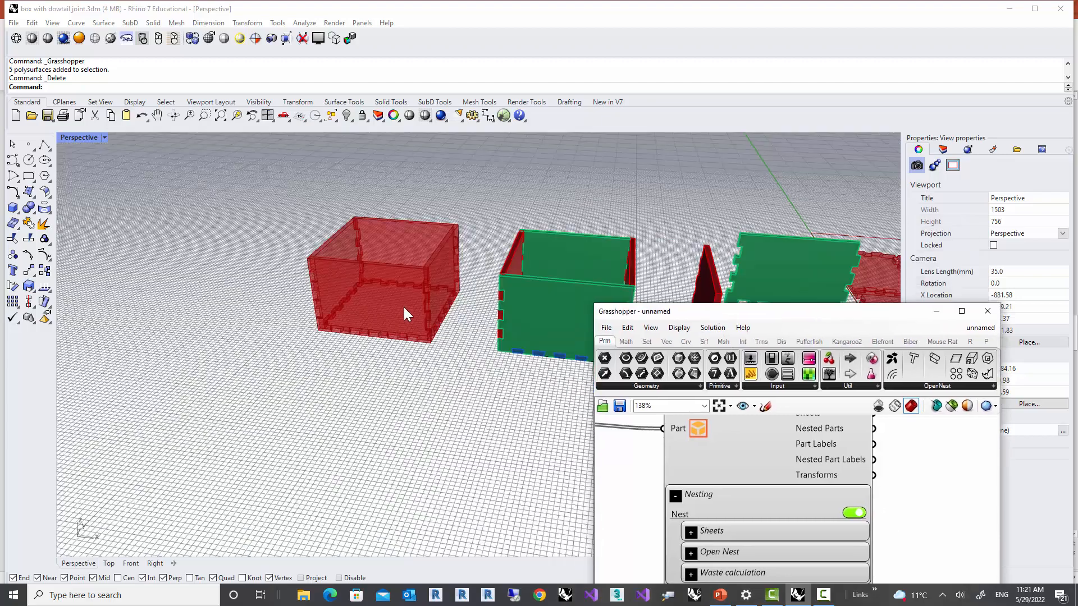
# Hide the existing assembled, exploded and flat-laid versions of the box, leaving only the Grasshopper previews
pyautogui.scroll(-9, 403, 308)
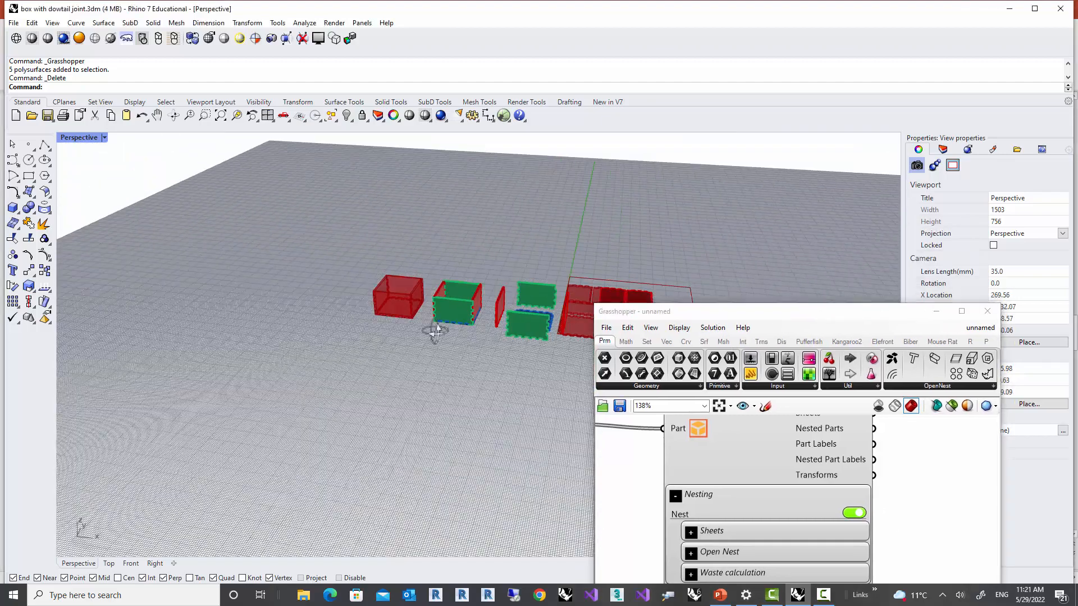
pyautogui.moveTo(433, 331); pyautogui.dragTo(467, 365, button='right')
pyautogui.moveTo(540, 364); pyautogui.dragTo(488, 365, button='right')
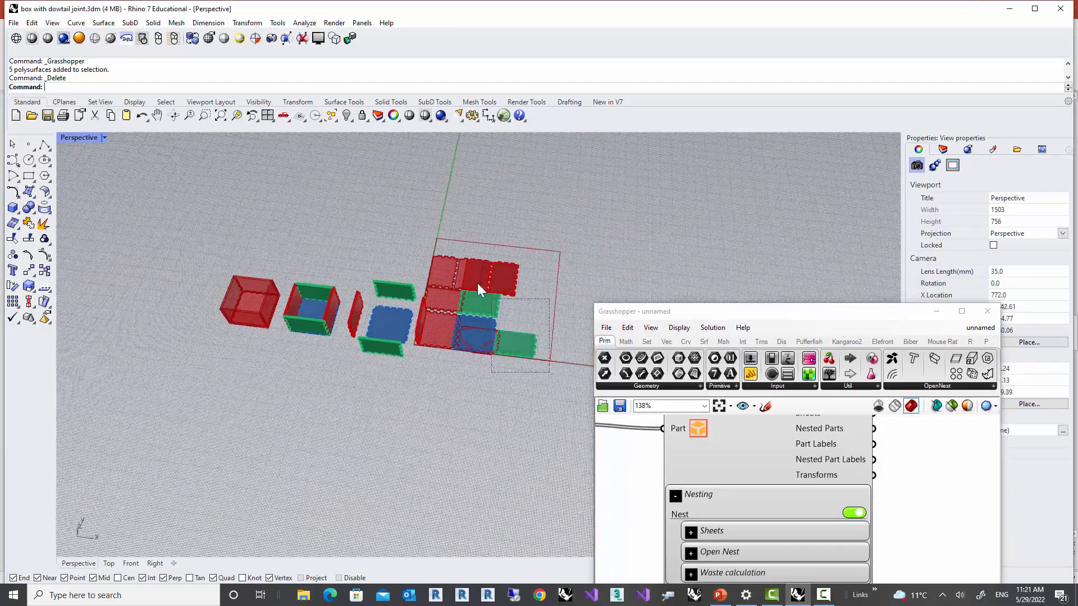
pyautogui.moveTo(477, 283); pyautogui.dragTo(412, 228)
pyautogui.click(492, 369)
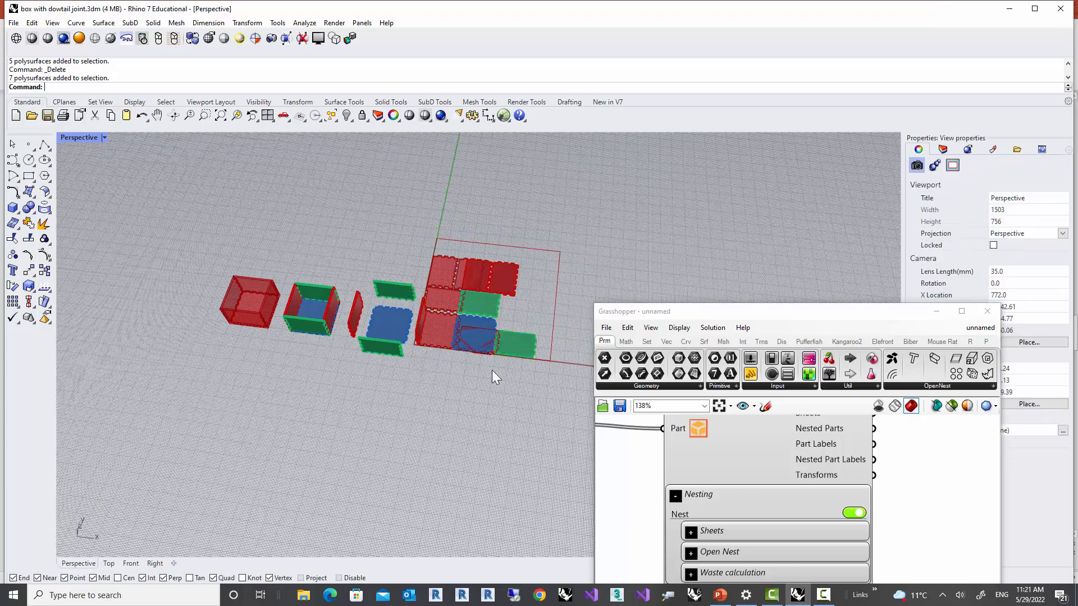
pyautogui.moveTo(482, 353); pyautogui.dragTo(280, 174)
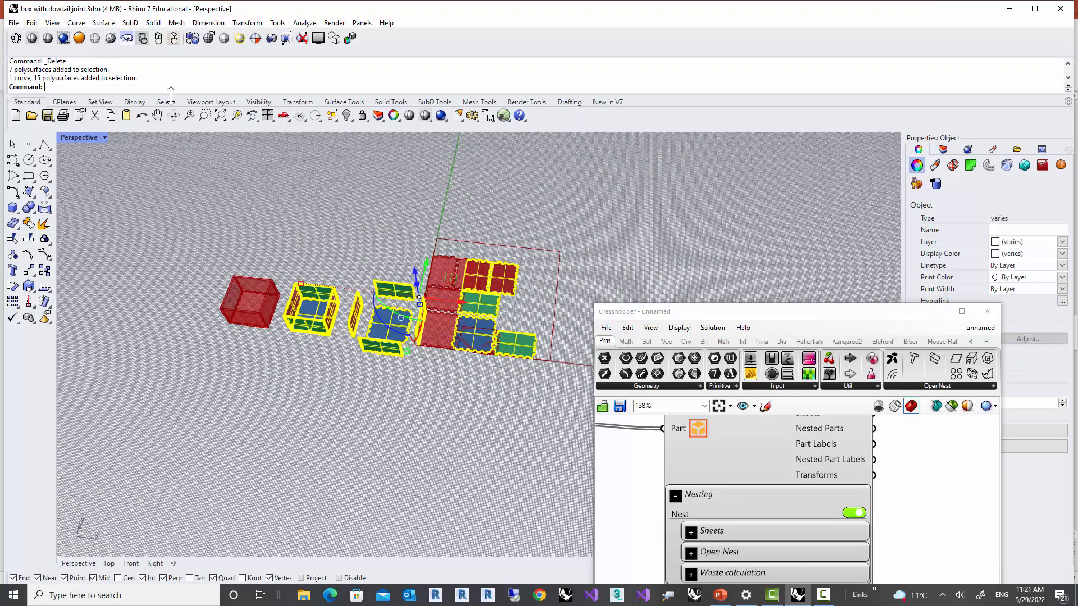
pyautogui.click(353, 115)
pyautogui.scroll(4, 492, 317)
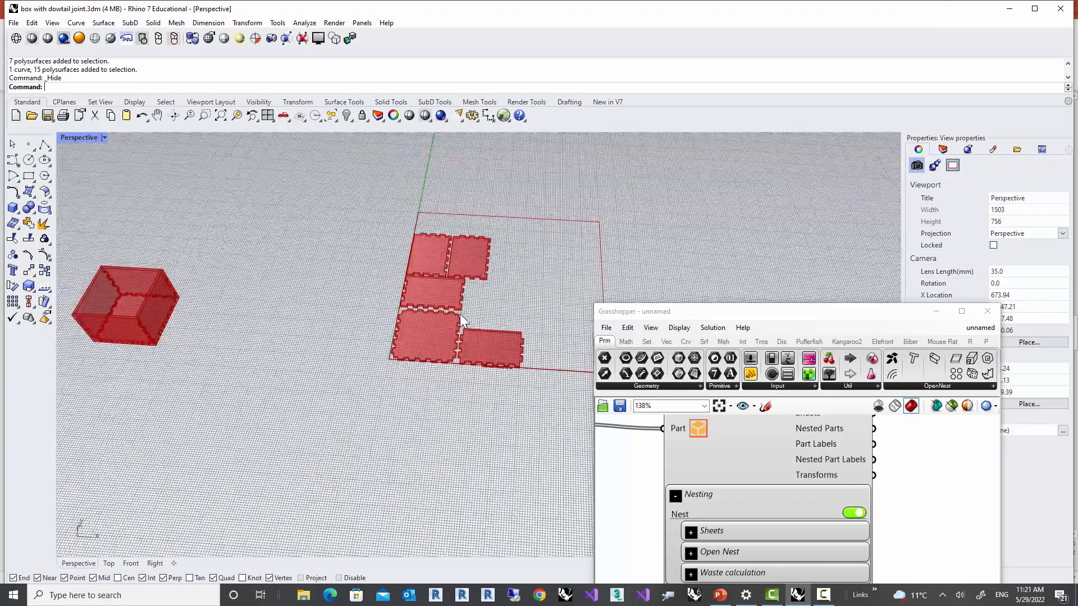
# Expand the Sheets settings in Unfold's nesting options and check the sheet width against the nested layout
pyautogui.moveTo(637, 314); pyautogui.dragTo(639, 186)
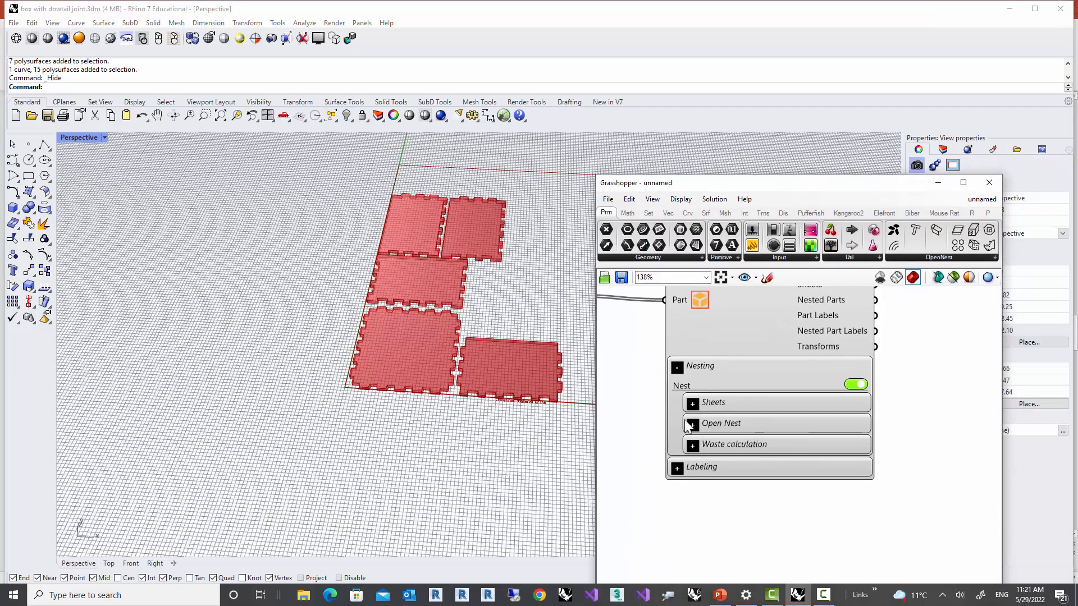
pyautogui.scroll(3, 700, 462)
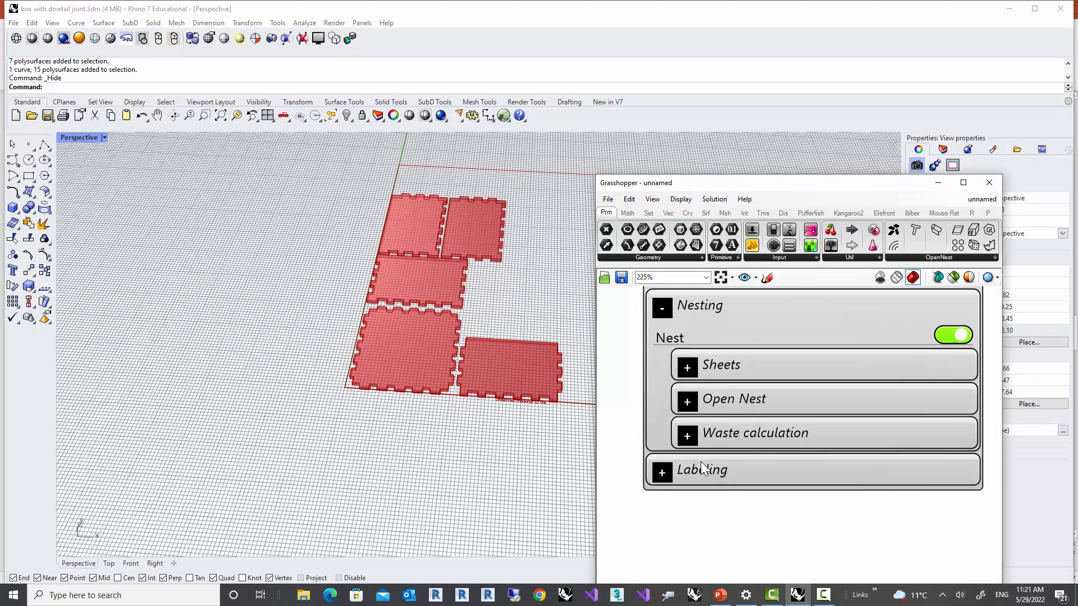
pyautogui.click(687, 368)
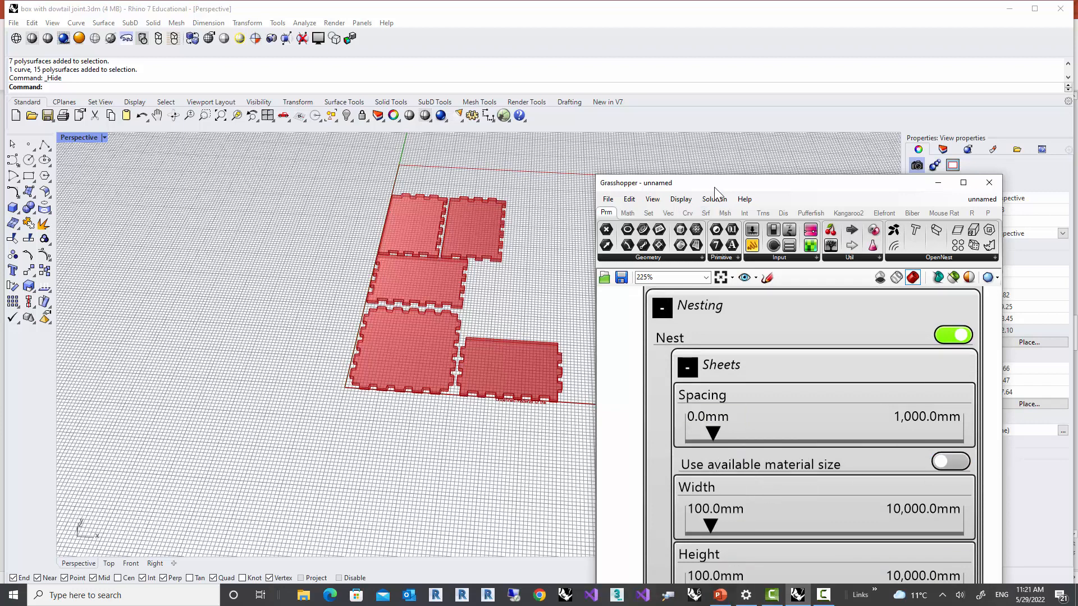
pyautogui.moveTo(714, 187); pyautogui.dragTo(681, 92)
pyautogui.scroll(-3, 679, 247)
pyautogui.scroll(3, 686, 356)
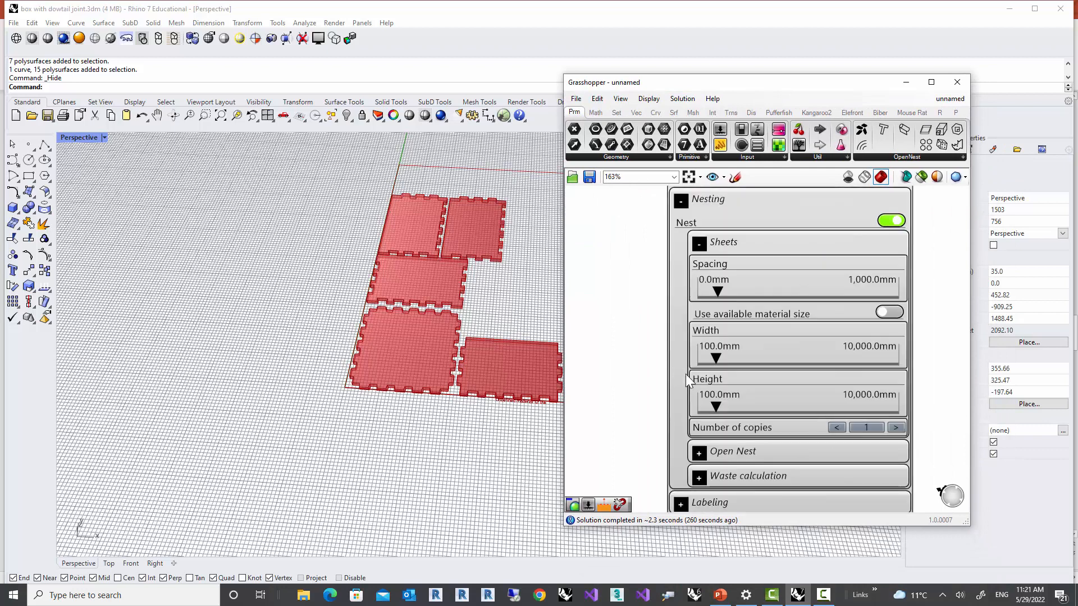
pyautogui.moveTo(716, 361); pyautogui.dragTo(709, 356)
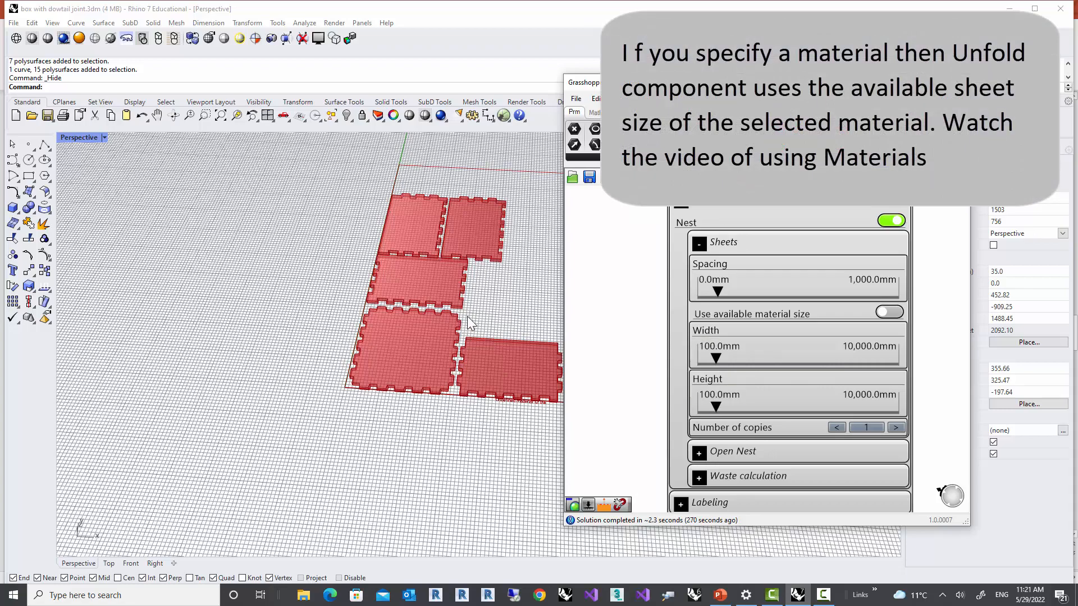
pyautogui.moveTo(467, 315); pyautogui.dragTo(416, 367, button='right')
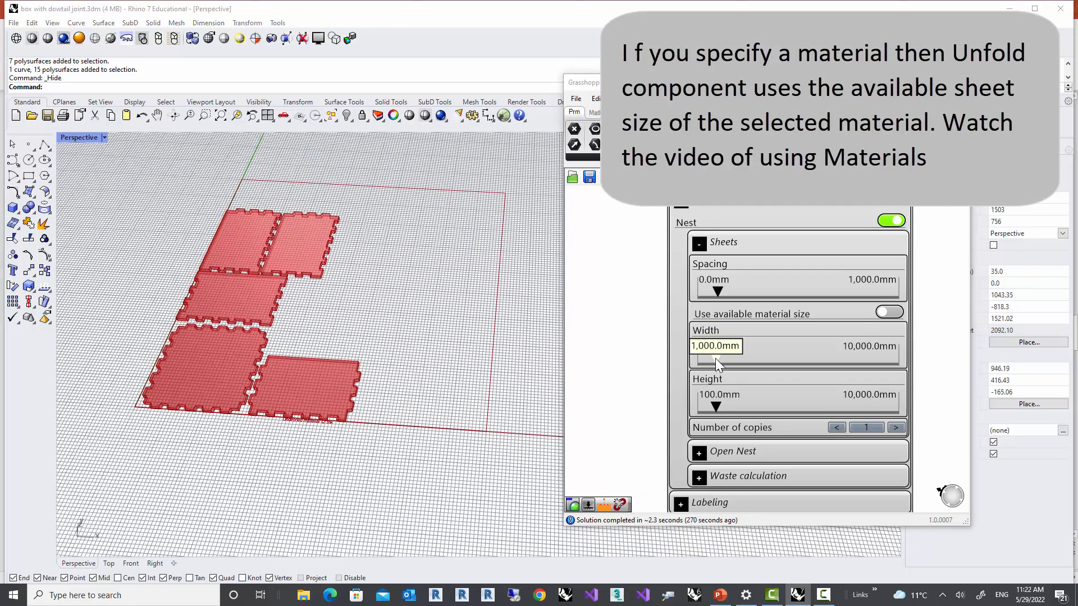
# Narrow the nesting sheet slightly in the Sheets settings and collapse the Nesting options
pyautogui.moveTo(715, 358); pyautogui.dragTo(694, 359)
pyautogui.moveTo(650, 319); pyautogui.dragTo(651, 344, button='right')
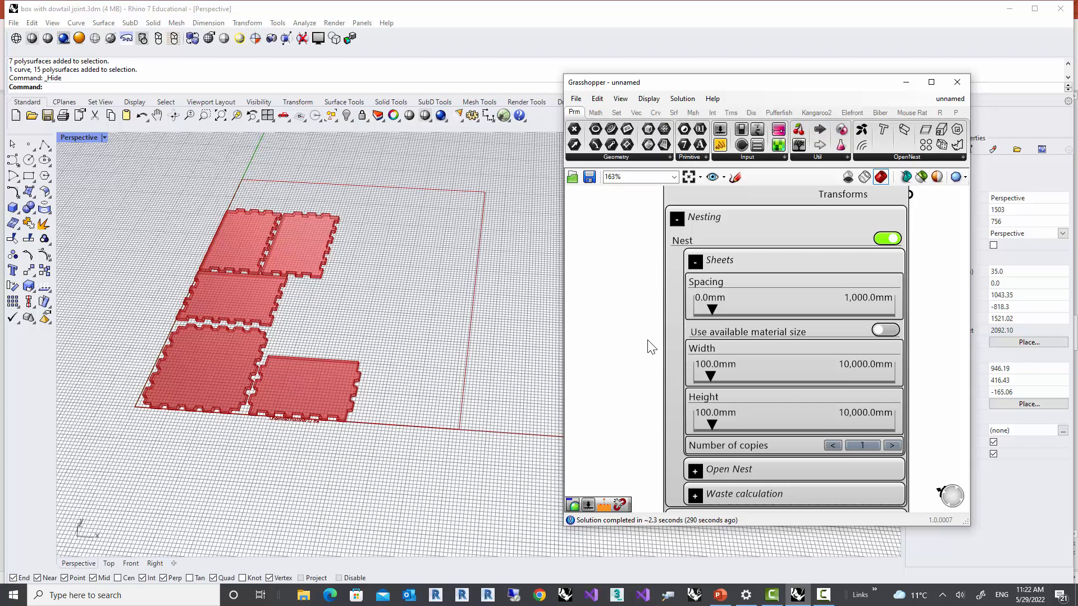
pyautogui.click(676, 218)
# Expand Unfold's Labeling options, turn on Labeling, and increase the text height of the part index labels
pyautogui.click(677, 243)
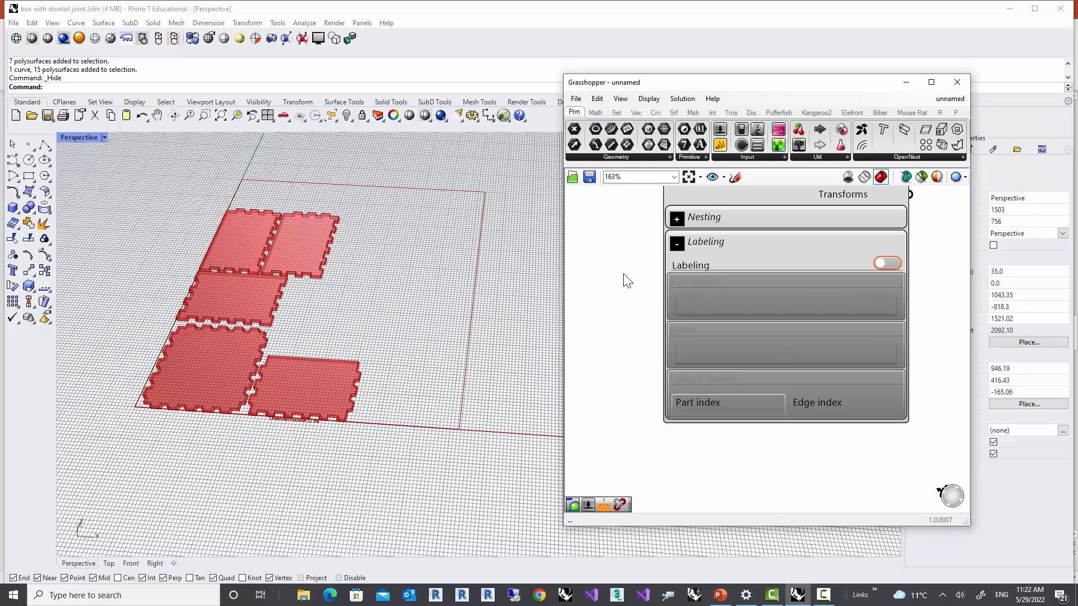
pyautogui.click(885, 265)
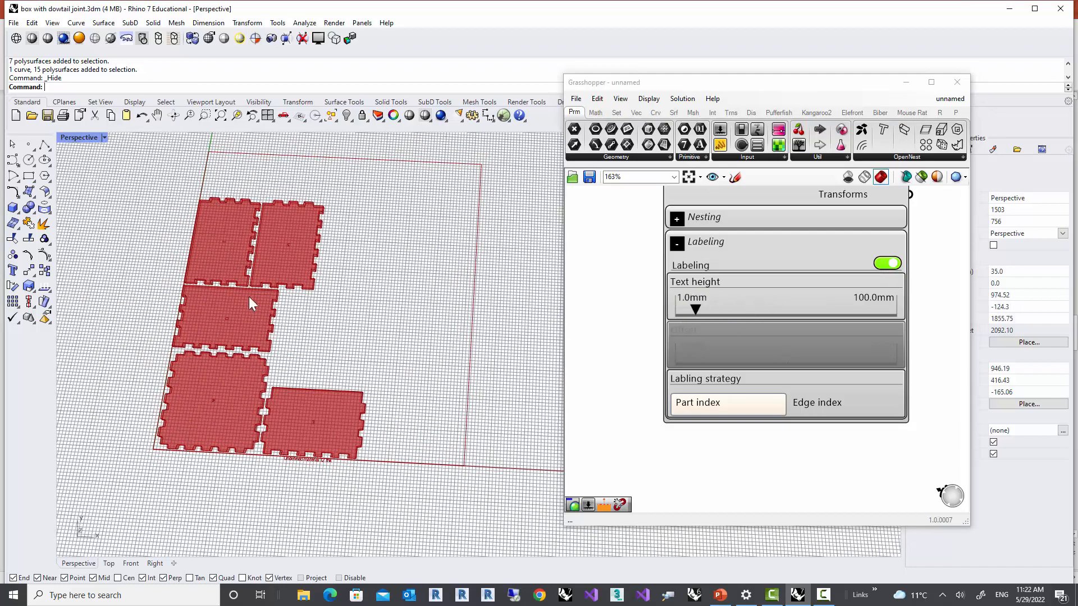
pyautogui.scroll(3, 248, 297)
pyautogui.scroll(4, 217, 243)
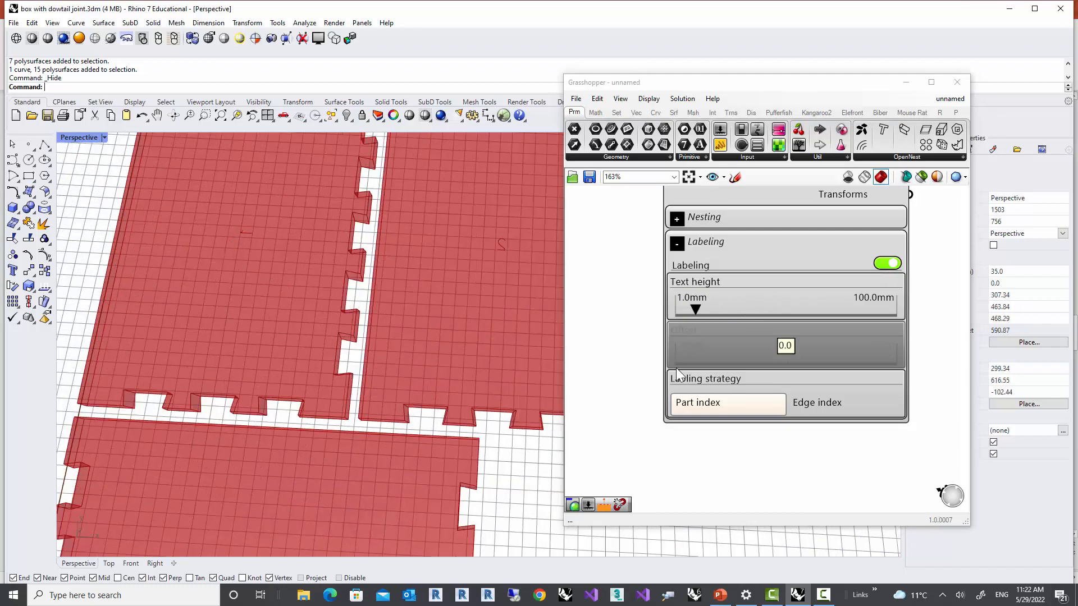
pyautogui.moveTo(702, 307); pyautogui.dragTo(724, 307)
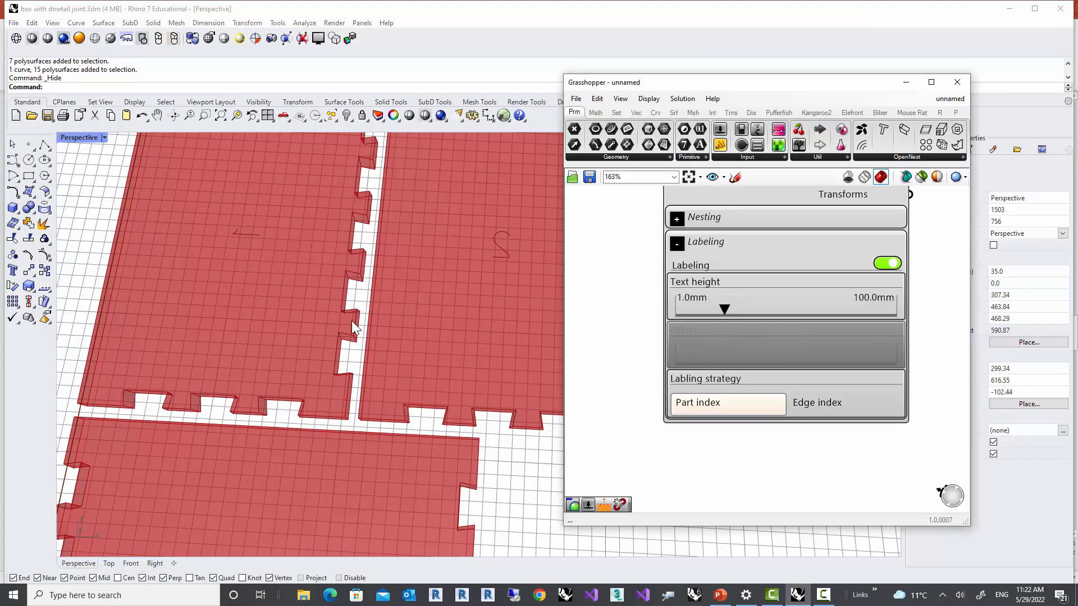
# Examine the part index labels on the assembled box and on the corresponding nested parts
pyautogui.scroll(-4, 352, 321)
pyautogui.scroll(-2, 352, 322)
pyautogui.moveTo(351, 321); pyautogui.dragTo(397, 334, button='right')
pyautogui.scroll(-3, 397, 334)
pyautogui.scroll(6, 240, 348)
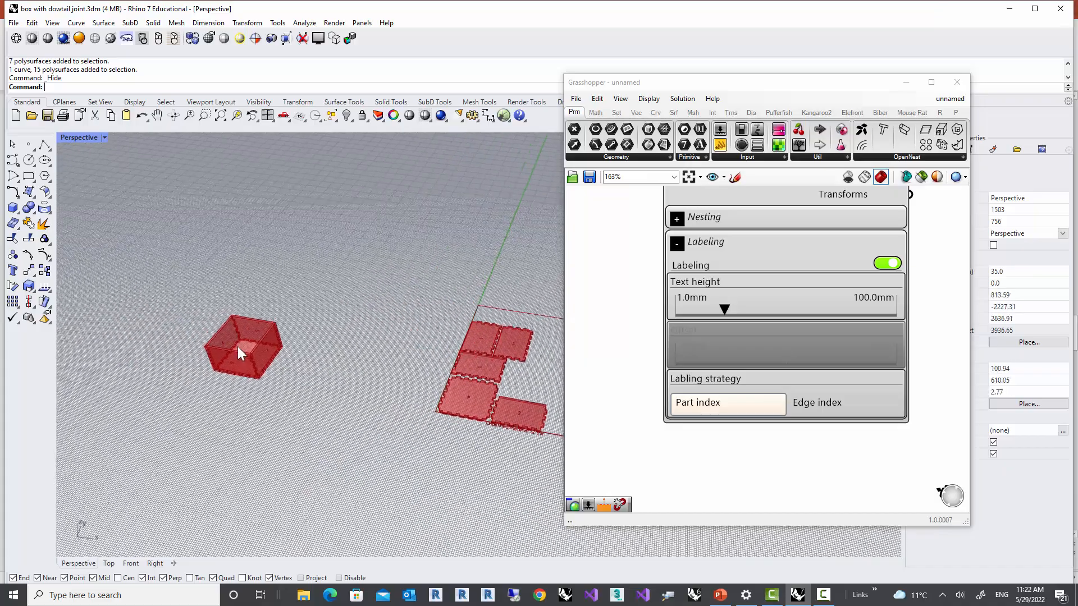
pyautogui.scroll(2, 229, 344)
pyautogui.moveTo(220, 332); pyautogui.dragTo(187, 399, button='right')
pyautogui.moveTo(257, 383); pyautogui.dragTo(264, 341, button='right')
pyautogui.scroll(-4, 247, 365)
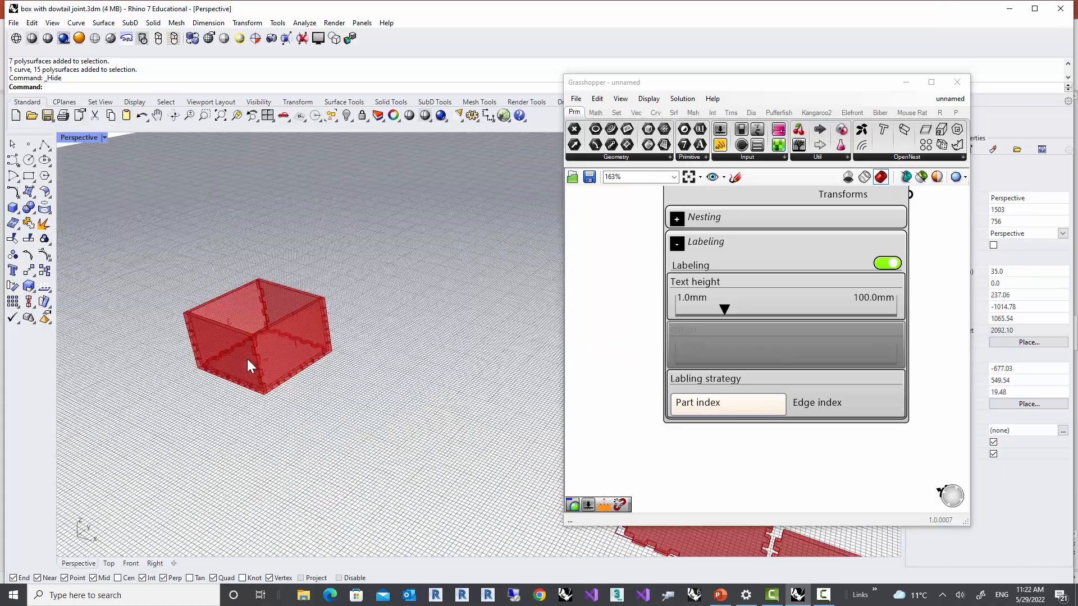
pyautogui.scroll(4, 432, 427)
pyautogui.scroll(-4, 392, 412)
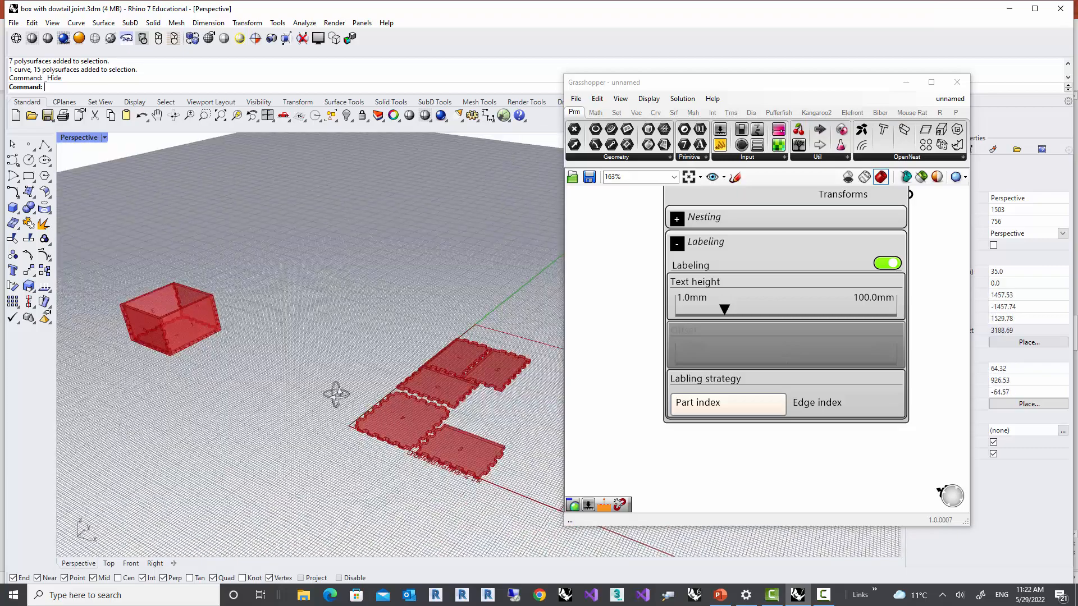
pyautogui.moveTo(337, 393)
pyautogui.mouseDown(button='right')
pyautogui.moveTo(329, 416)
pyautogui.moveTo(351, 395)
pyautogui.mouseUp(button='right')
pyautogui.scroll(-2, 698, 477)
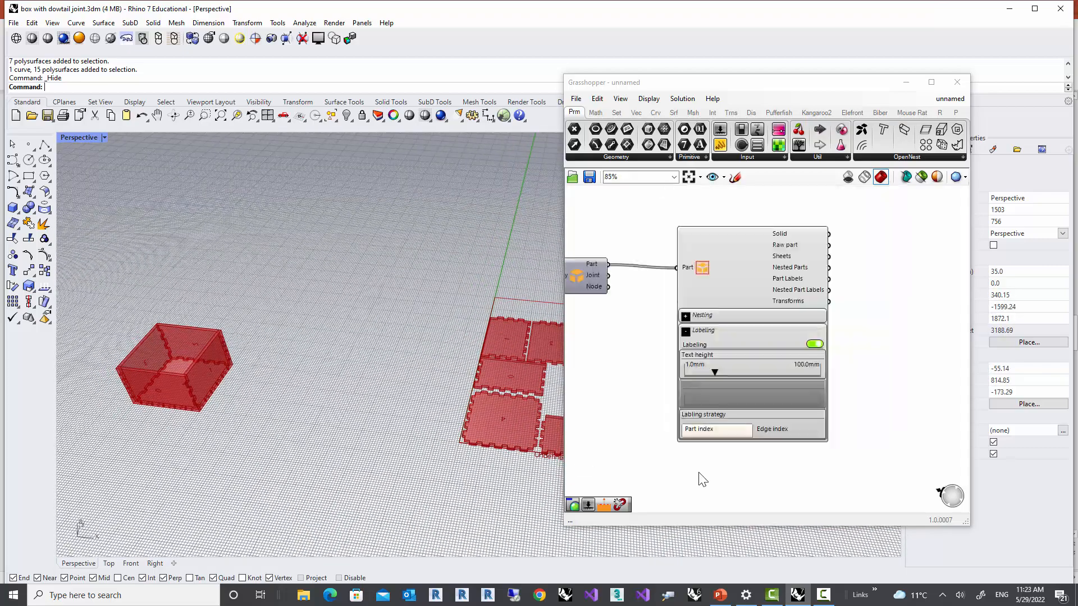
# Bake the Solid output of the Unfold component to Layer 01
pyautogui.scroll(4, 792, 346)
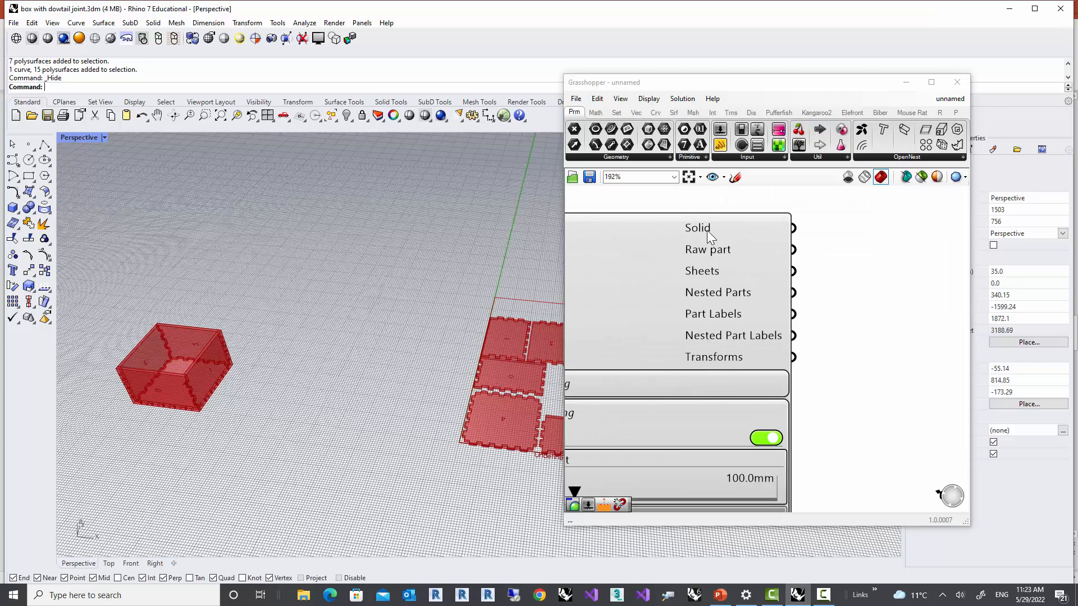
pyautogui.moveTo(705, 252)
pyautogui.moveTo(702, 230)
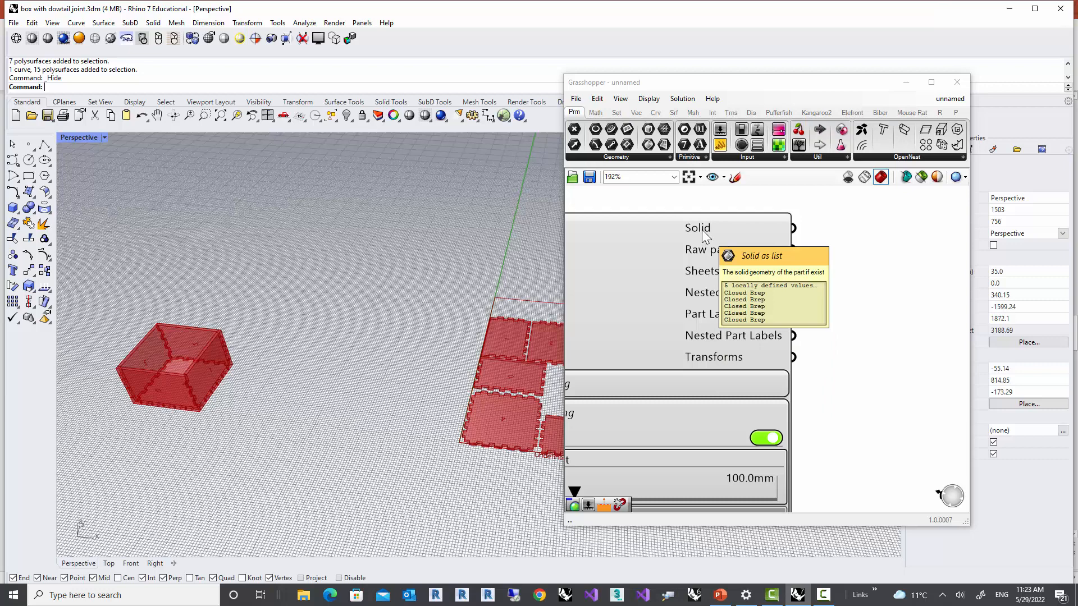
pyautogui.rightClick(702, 230)
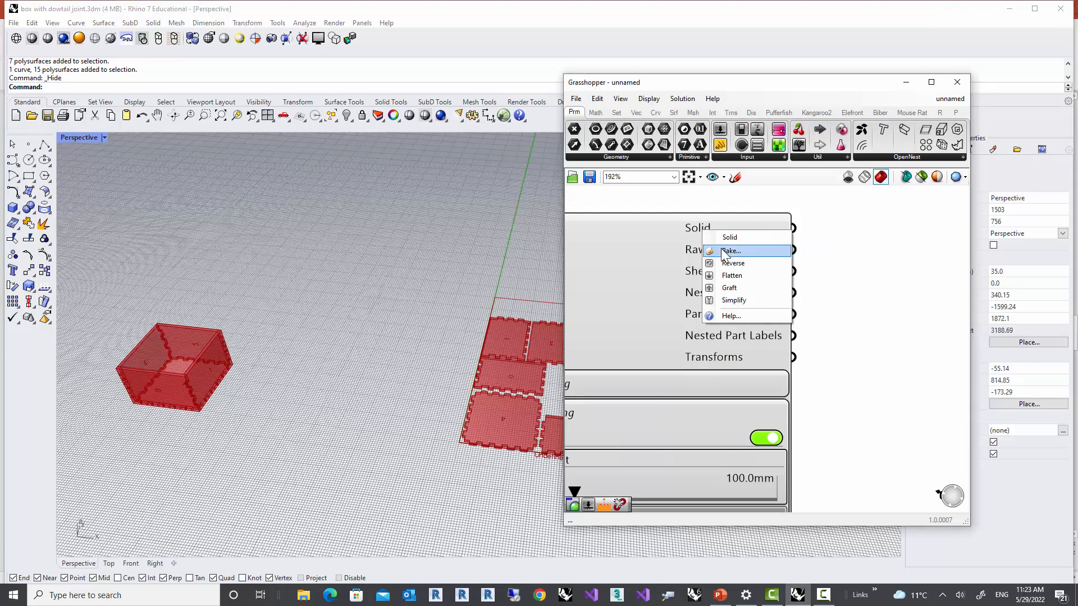
pyautogui.click(721, 247)
pyautogui.click(714, 173)
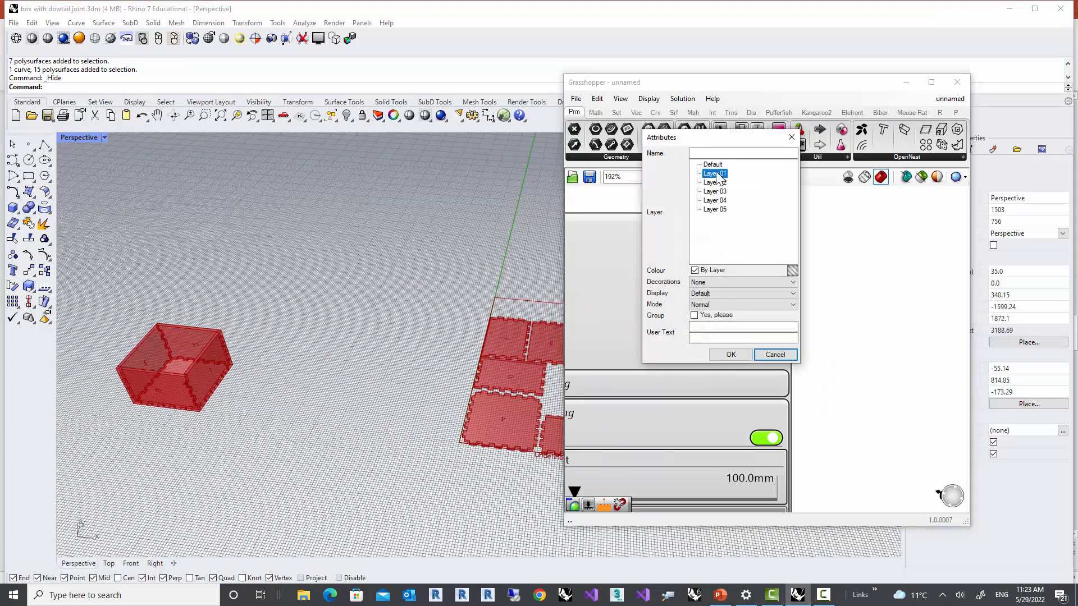
pyautogui.click(728, 352)
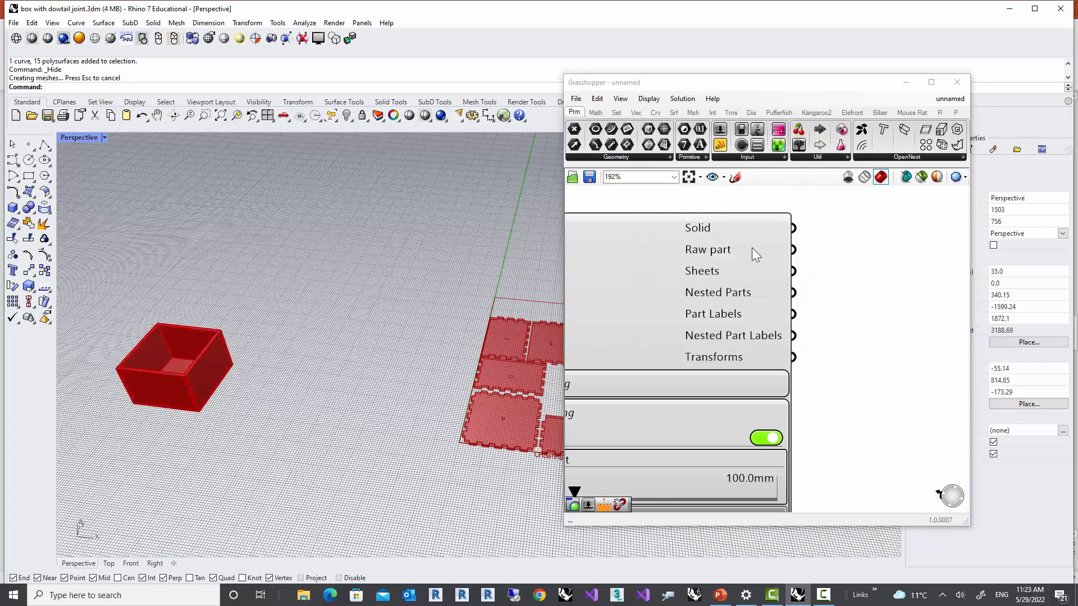
# Bake the Nested Parts output of the Unfold component to Layer 02
pyautogui.rightClick(710, 296)
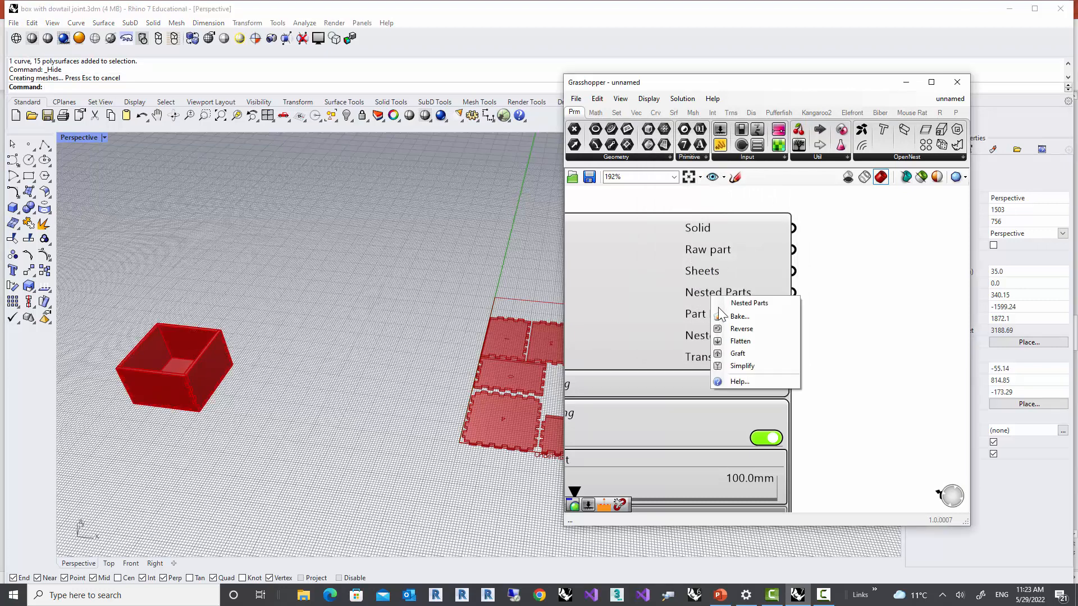
pyautogui.click(725, 318)
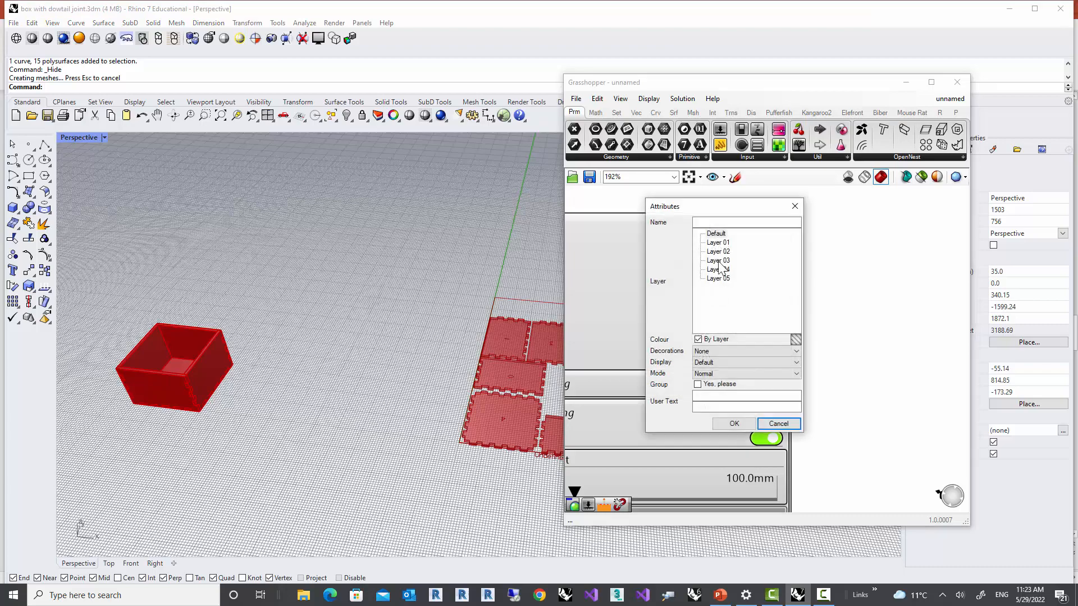
pyautogui.click(717, 252)
pyautogui.click(732, 423)
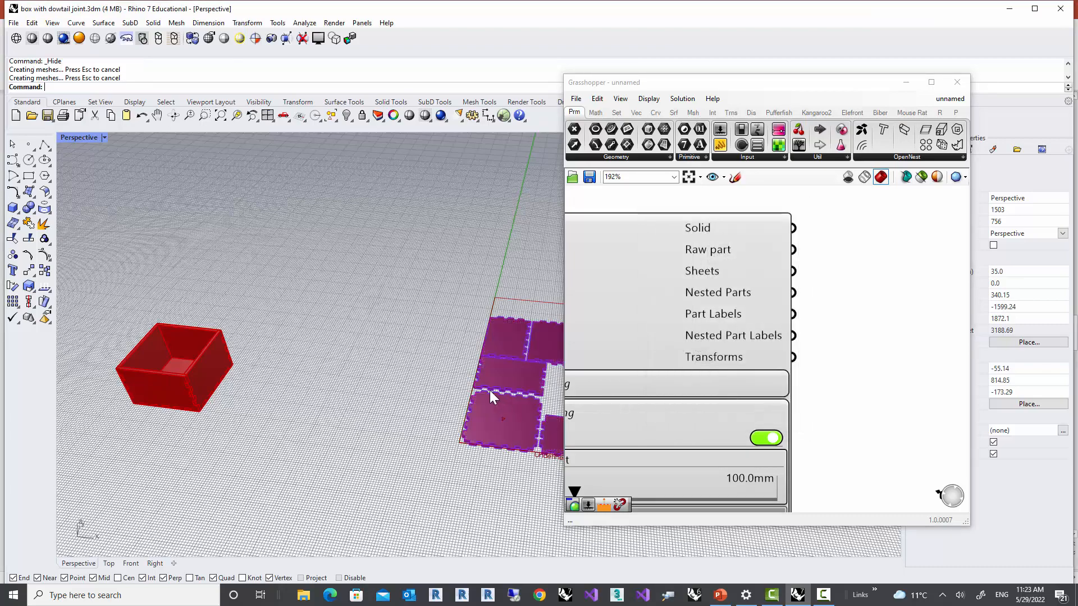
# Bake the Part Labels output to Layer 03 and check the labels on the assembled box
pyautogui.keyDown('shift'); pyautogui.moveTo(490, 390); pyautogui.dragTo(445, 375, button='right'); pyautogui.keyUp('shift')
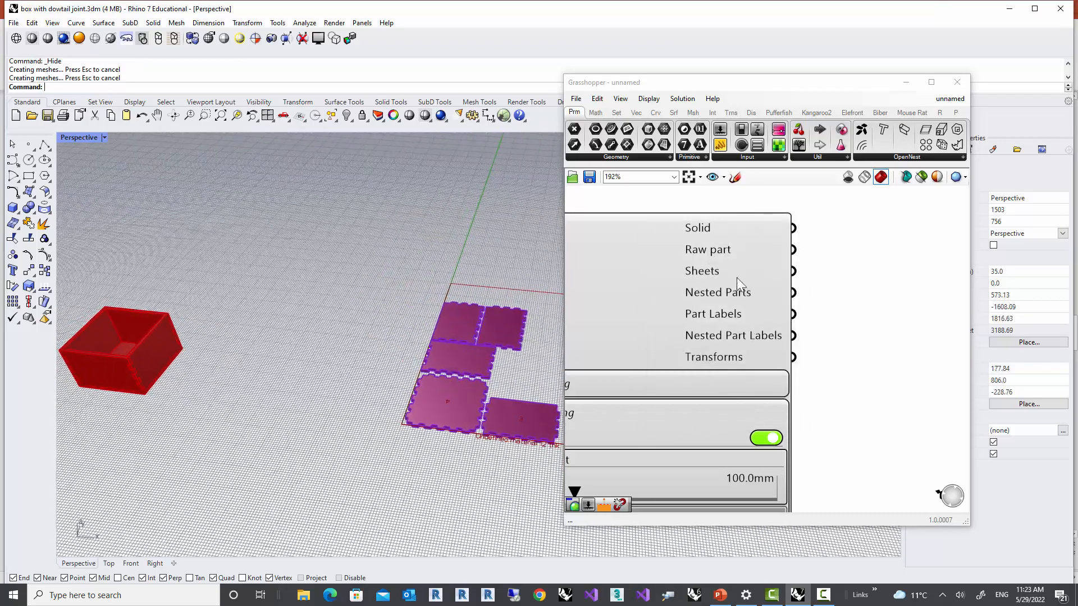
pyautogui.rightClick(708, 314)
pyautogui.click(730, 335)
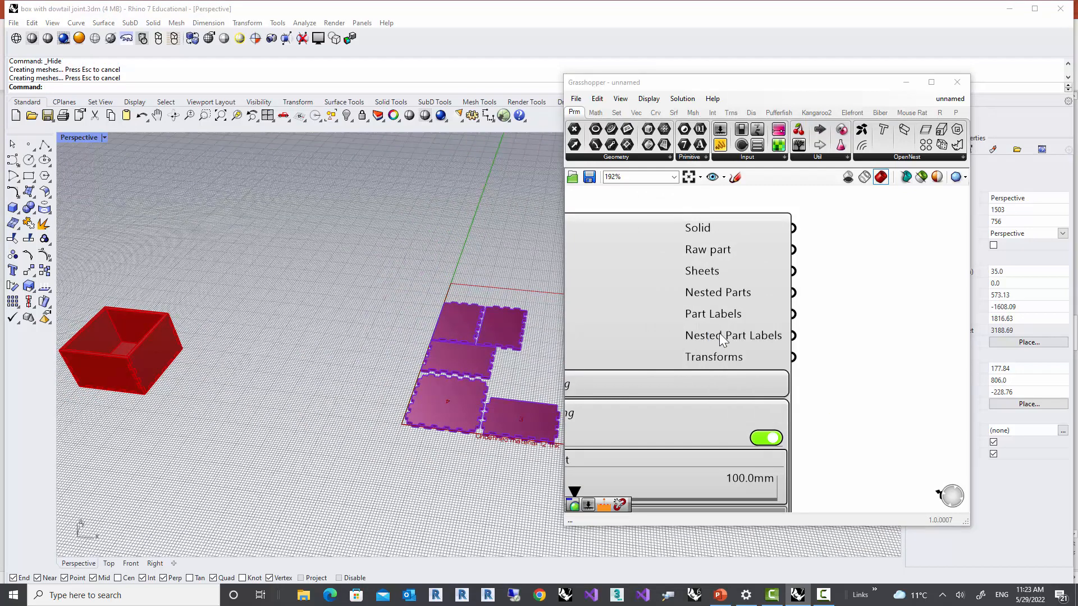
pyautogui.click(713, 278)
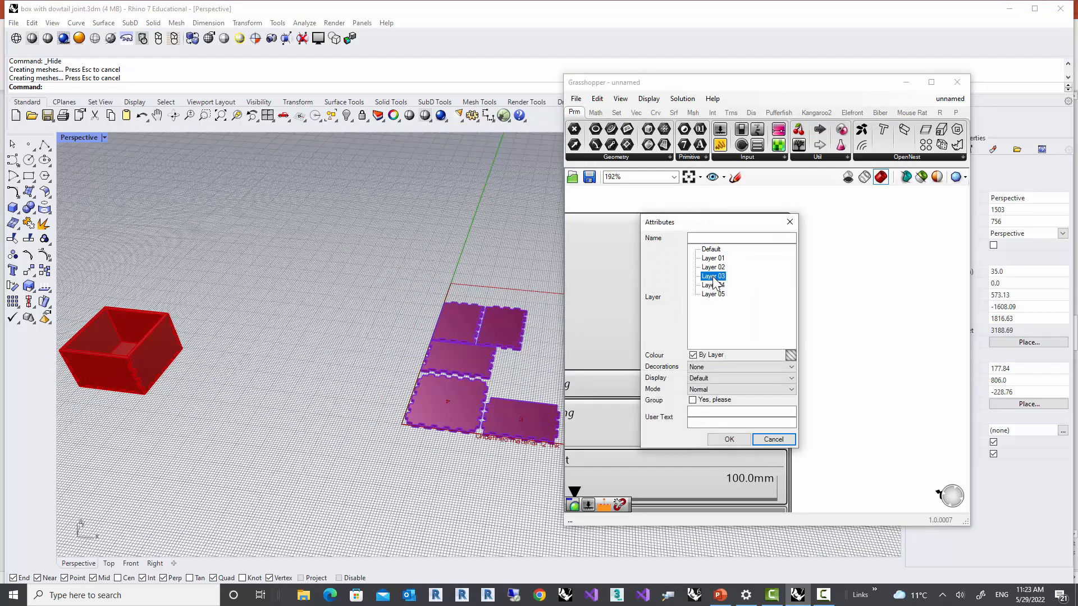
pyautogui.click(728, 439)
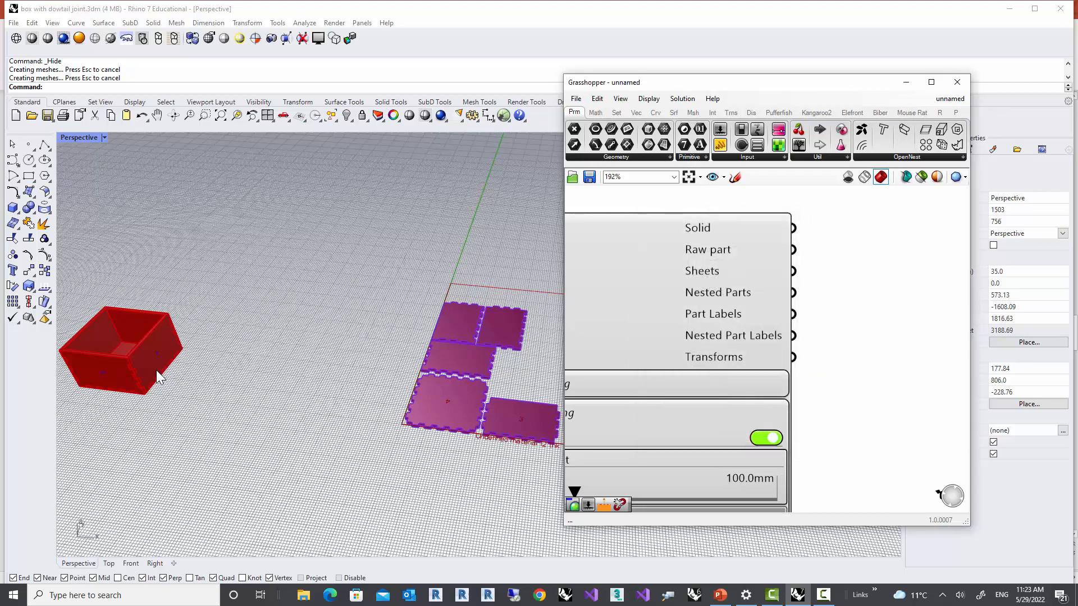
pyautogui.scroll(10, 110, 342)
pyautogui.scroll(-10, 189, 368)
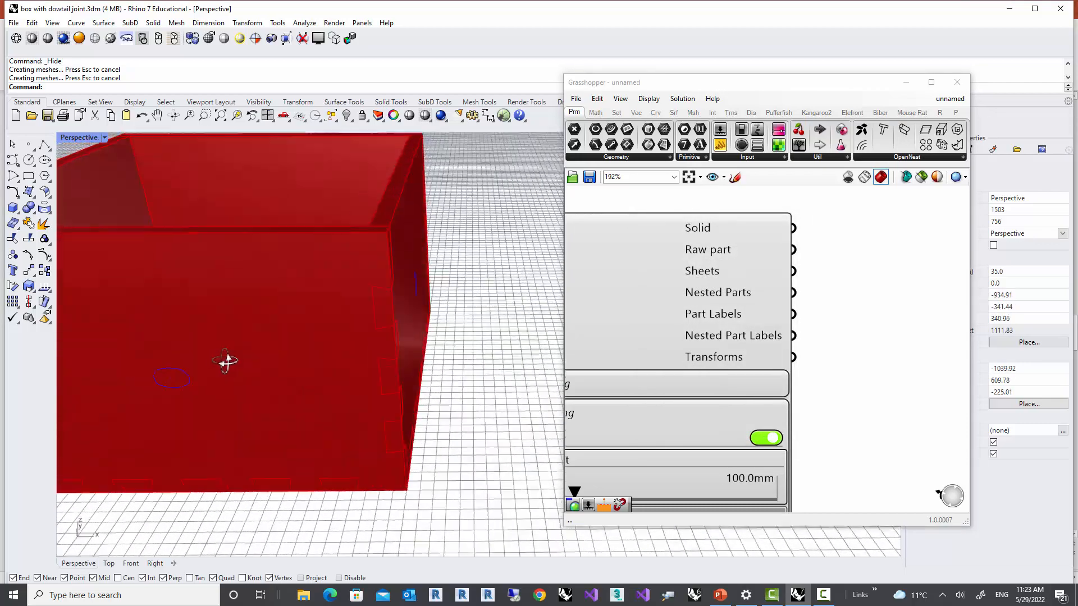
# Bake the Nested Part Labels output of the Unfold component to Layer 05
pyautogui.keyDown('shift'); pyautogui.moveTo(349, 401); pyautogui.dragTo(194, 362, button='right'); pyautogui.keyUp('shift')
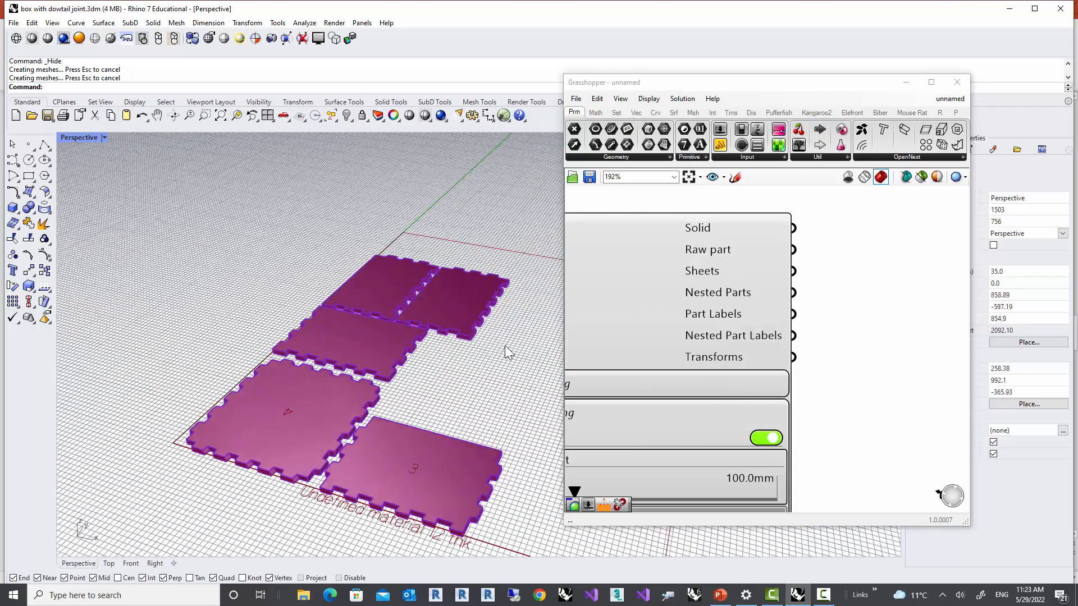
pyautogui.rightClick(706, 339)
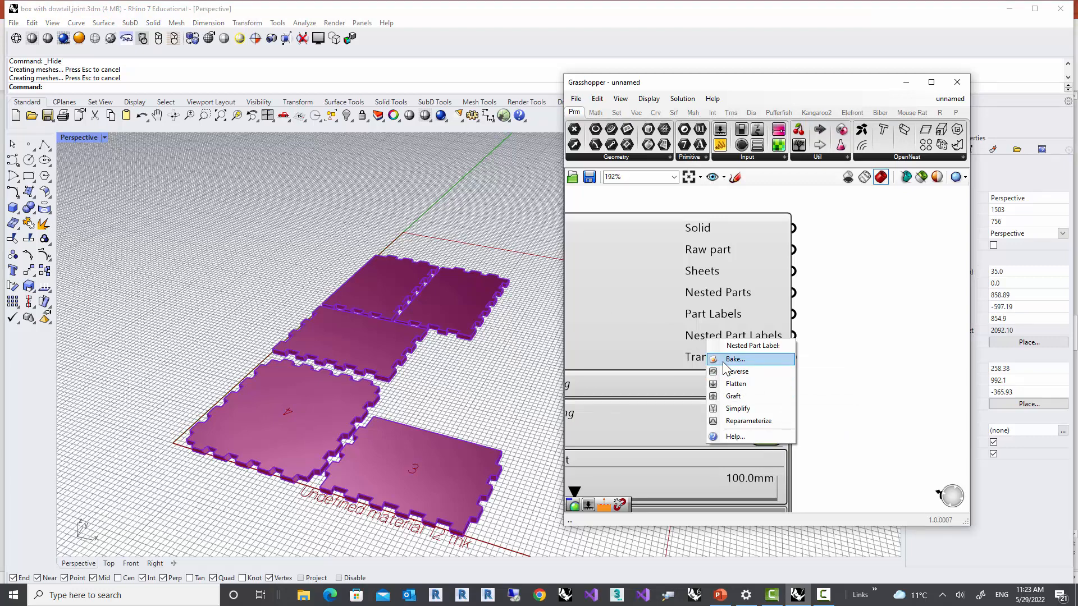
pyautogui.click(723, 363)
pyautogui.click(721, 323)
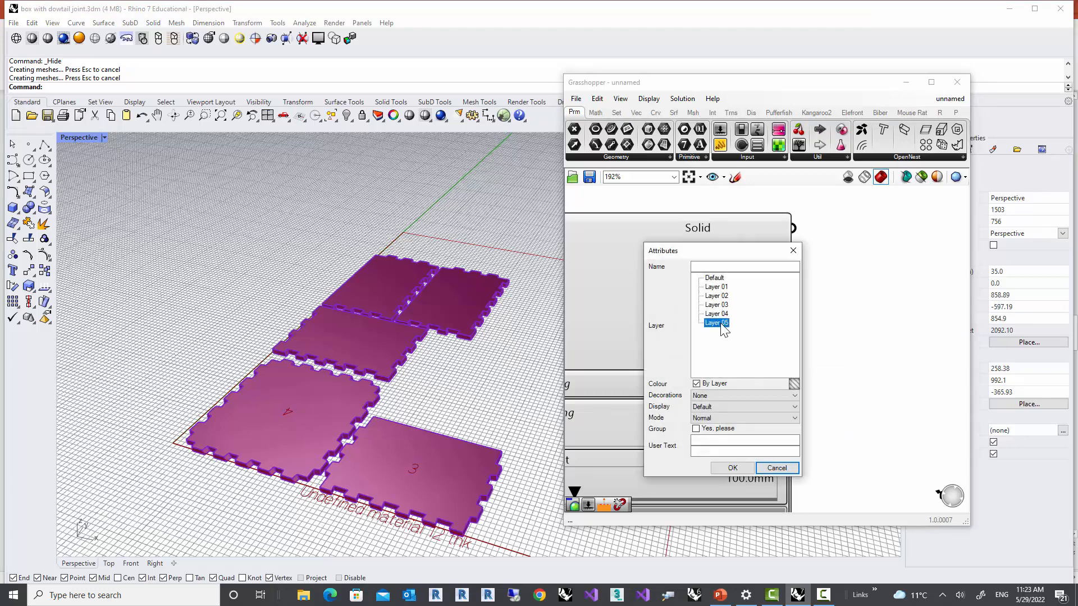
pyautogui.click(733, 468)
# Move the dovetail joint components together with their number slider so they sit beneath the shell type component
pyautogui.scroll(-3, 820, 368)
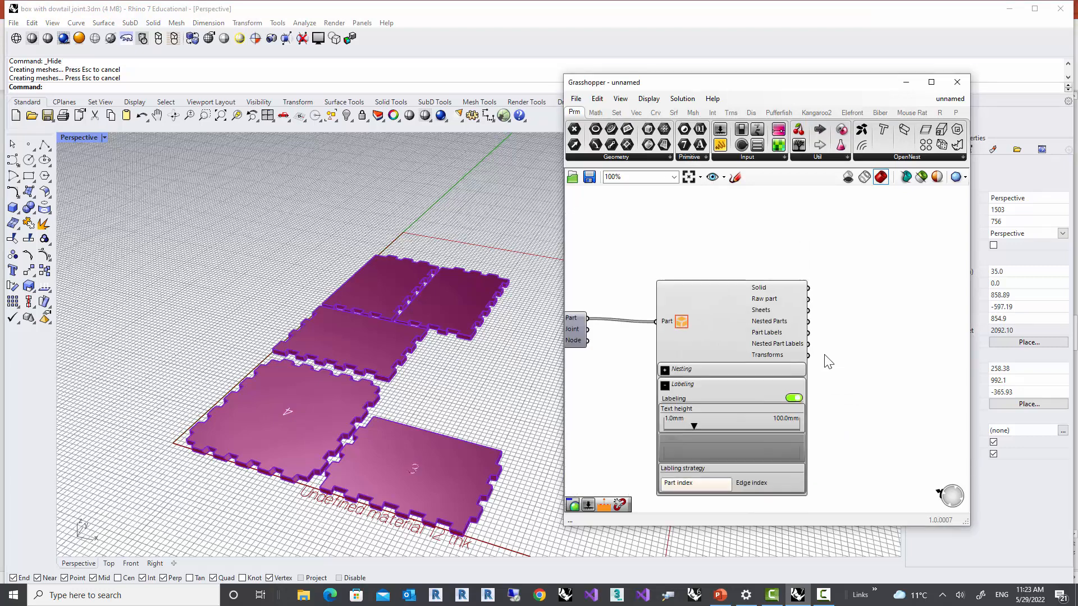
pyautogui.scroll(-6, 823, 356)
pyautogui.moveTo(708, 398); pyautogui.dragTo(765, 399, button='right')
pyautogui.scroll(2, 758, 396)
pyautogui.scroll(-1, 755, 398)
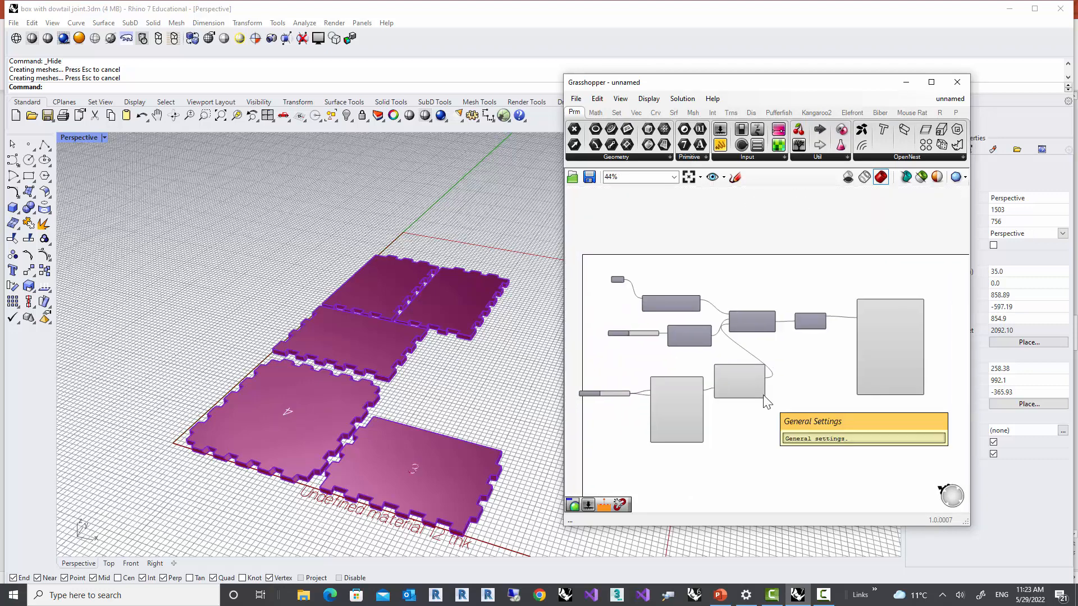
pyautogui.scroll(1, 753, 407)
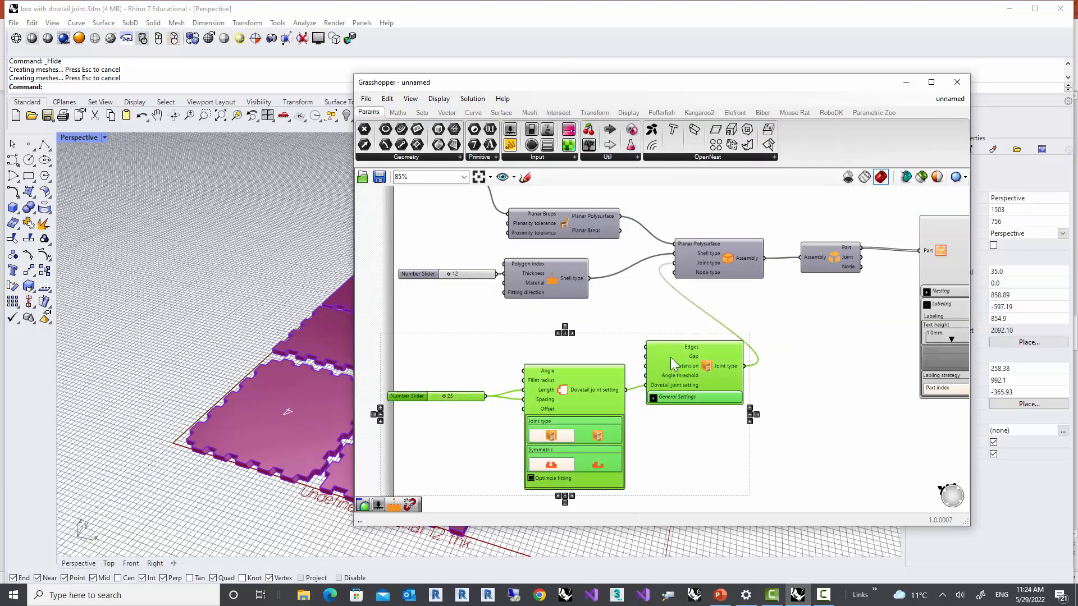
pyautogui.moveTo(711, 366); pyautogui.dragTo(563, 361)
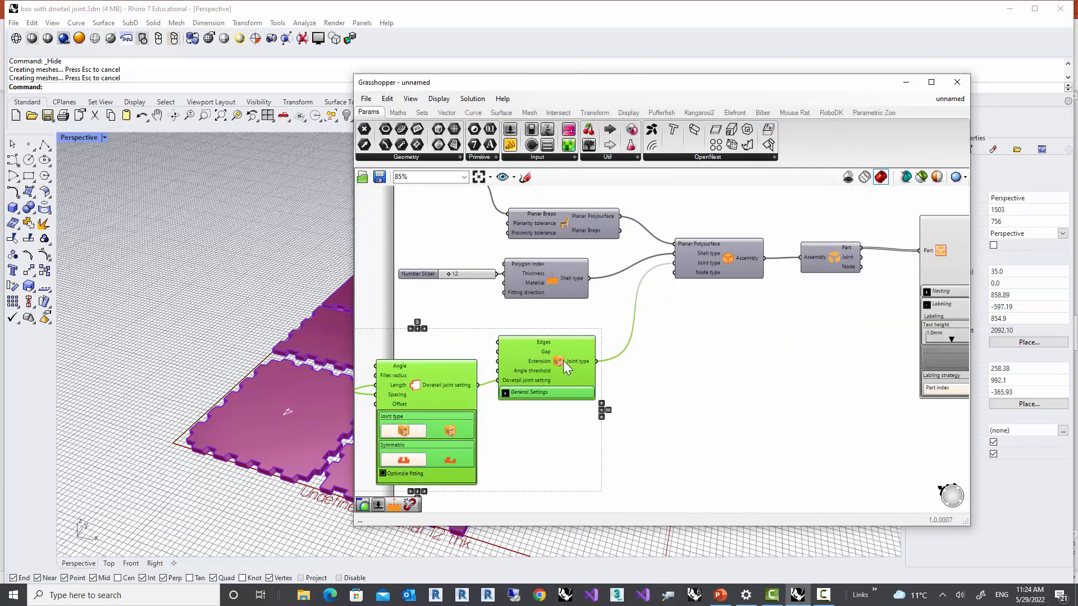
pyautogui.click(678, 354)
# Review the Breps to PPS and Negative Shell components that feed the assembly
pyautogui.scroll(-3, 644, 354)
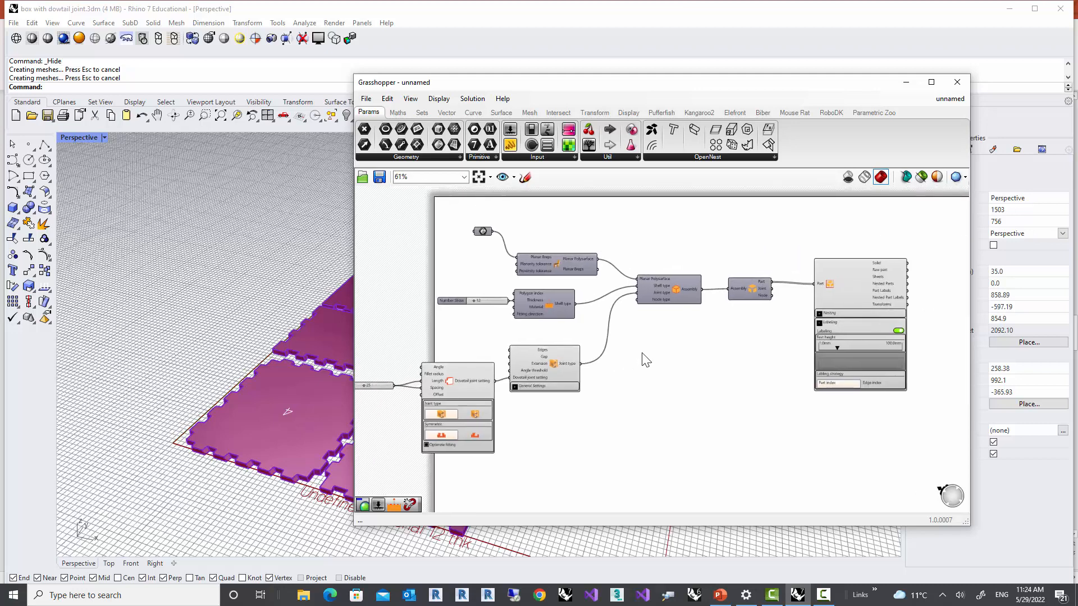
pyautogui.scroll(4, 576, 252)
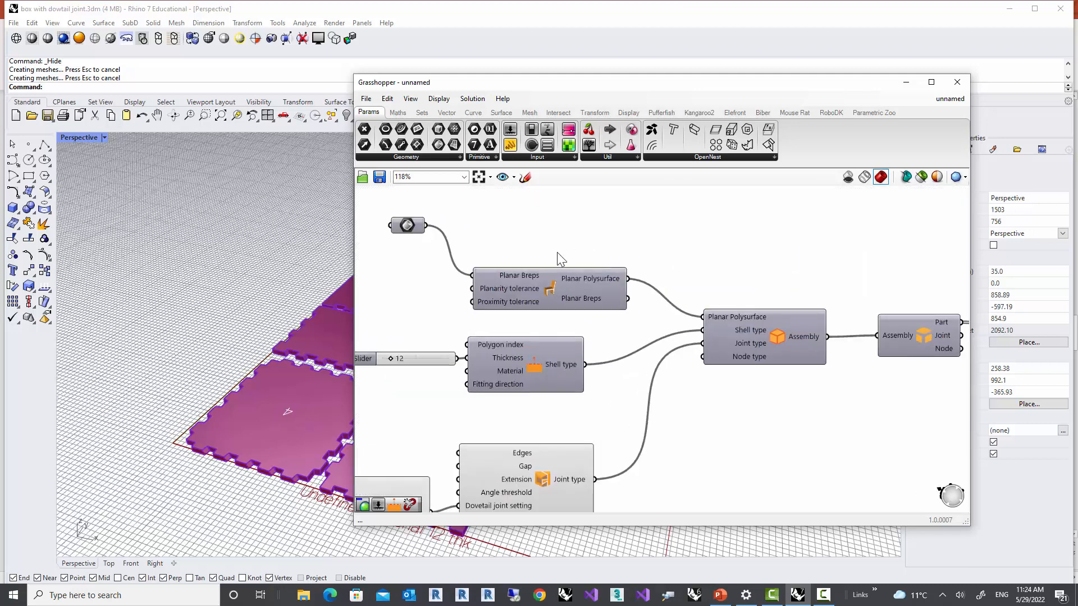
pyautogui.moveTo(547, 292); pyautogui.dragTo(538, 295)
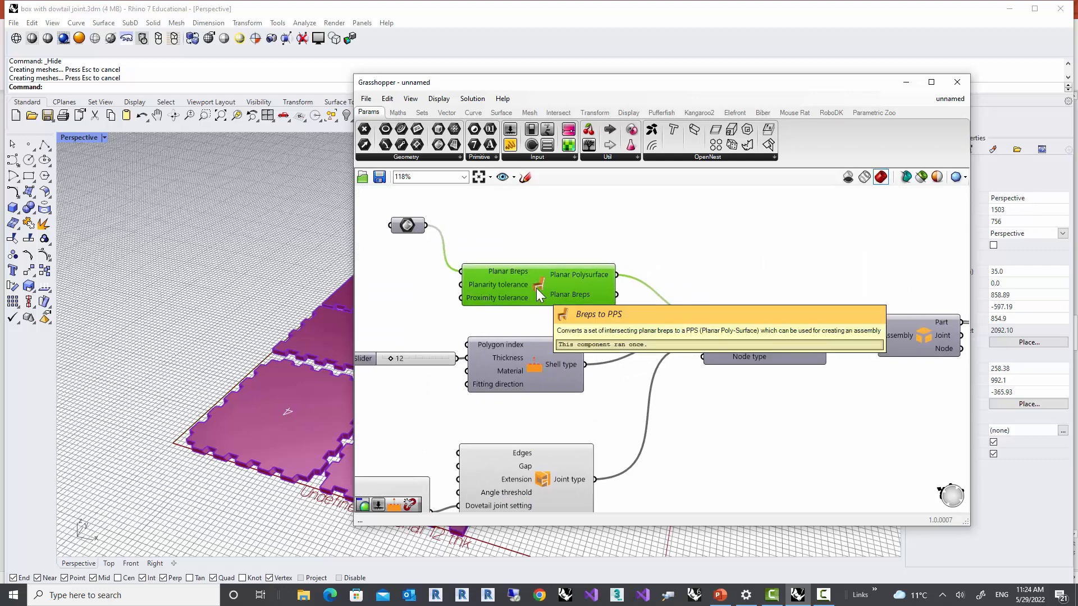
pyautogui.scroll(3, 537, 289)
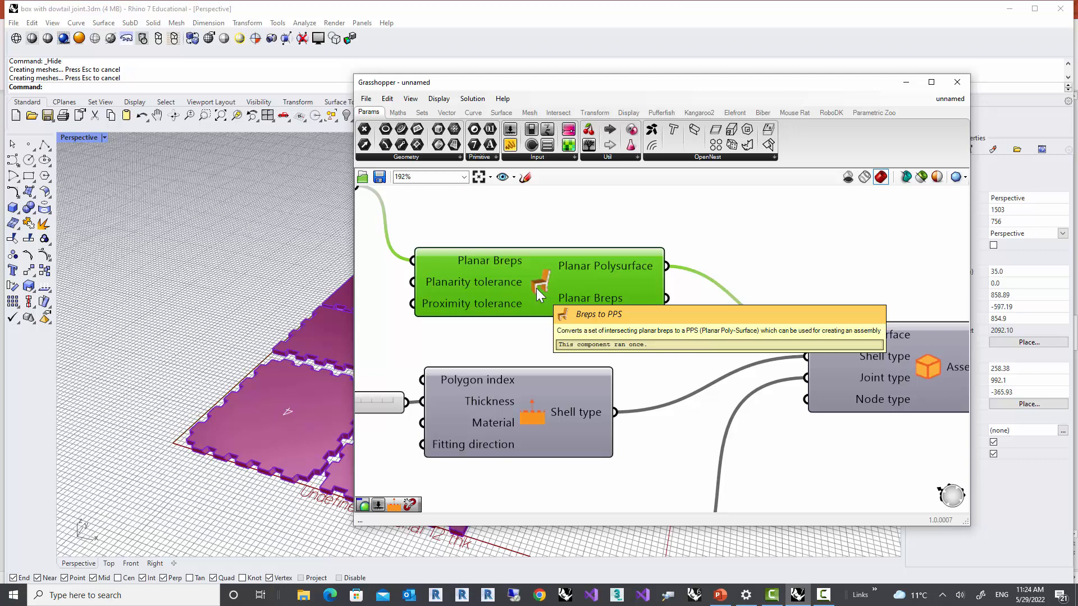
pyautogui.scroll(-3, 537, 288)
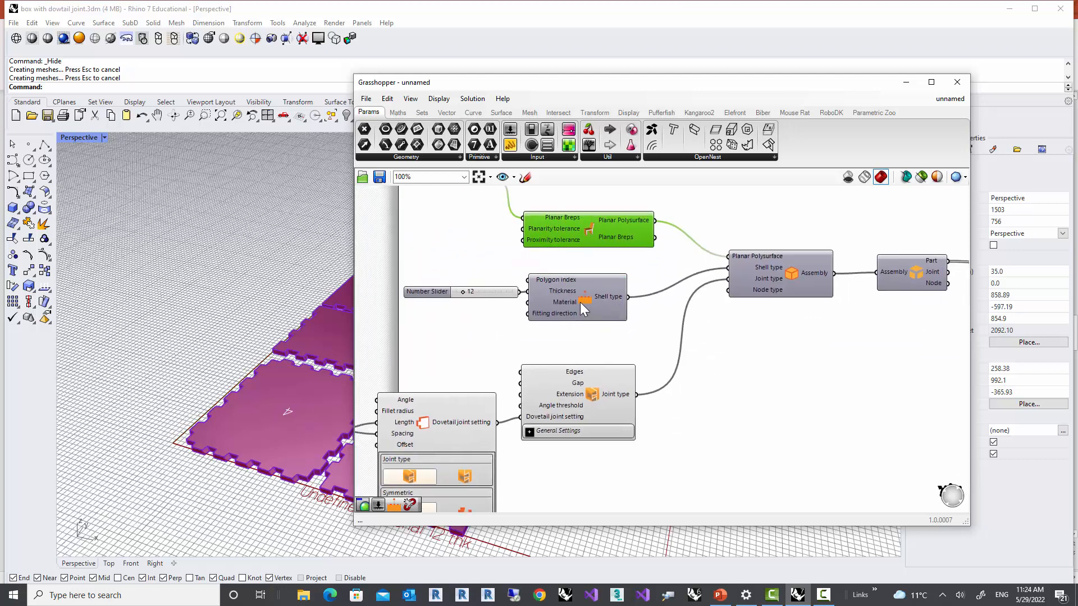
pyautogui.click(579, 301)
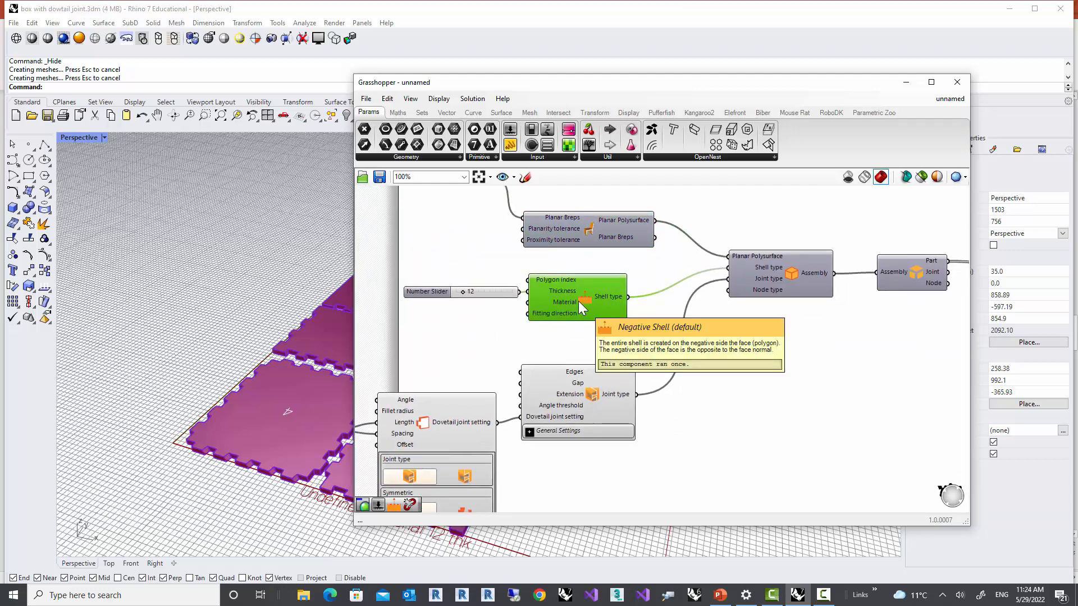
# Nudge the Negative Shell component into line above the Dovetail Joint component, then select the Dovetail Joint component
pyautogui.moveTo(585, 306); pyautogui.dragTo(593, 306)
pyautogui.click(592, 395)
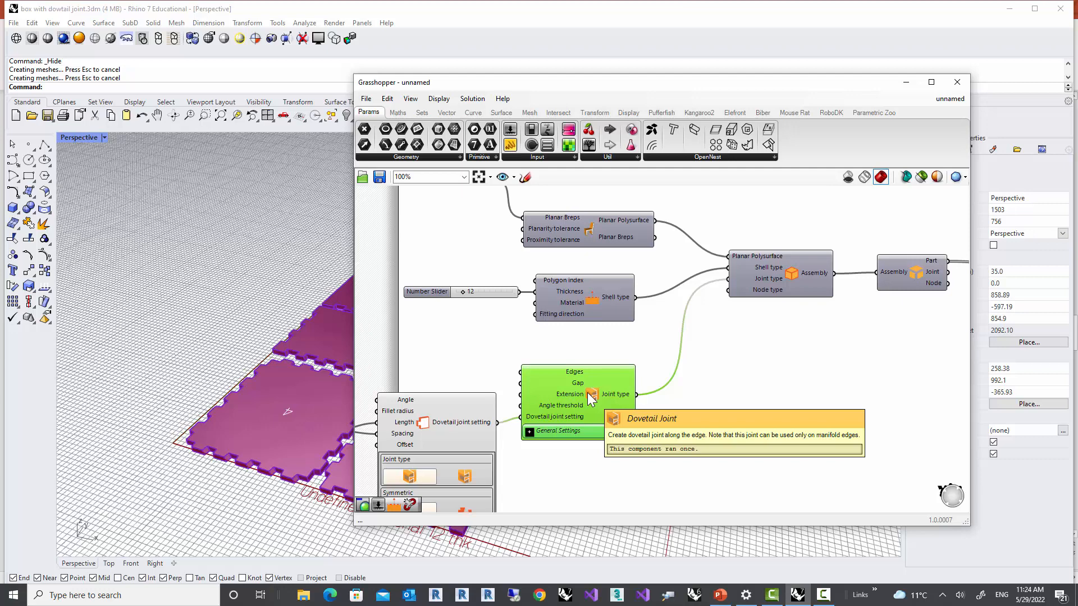
# Examine the Assemble component's Node type input and how its Assembly output passes through the disassemble component to Unfold
pyautogui.scroll(5, 639, 303)
pyautogui.scroll(-4, 655, 360)
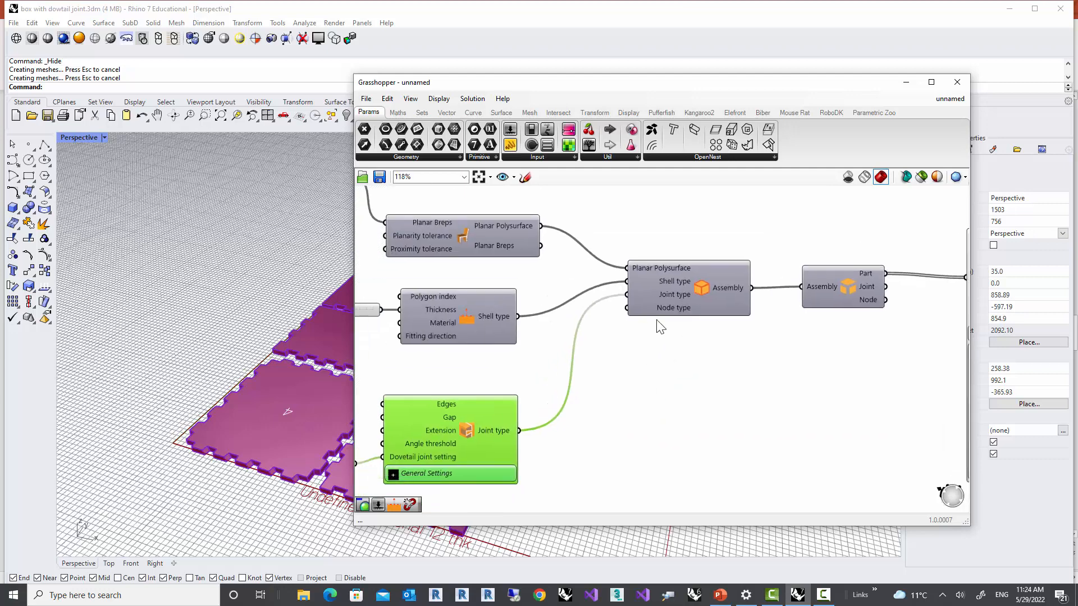
pyautogui.scroll(4, 662, 320)
pyautogui.scroll(-2, 675, 311)
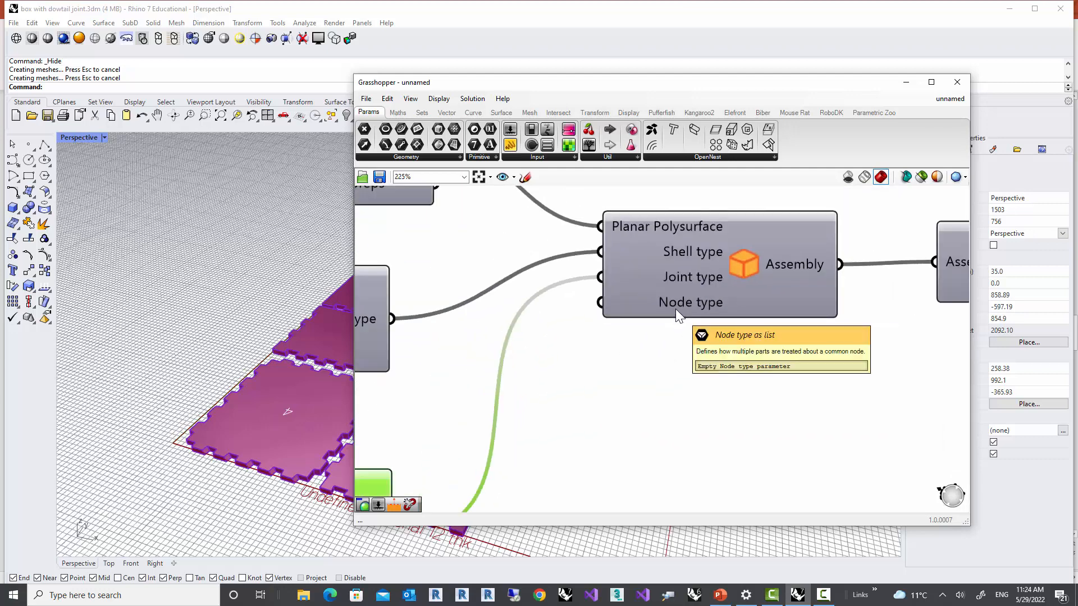
pyautogui.moveTo(733, 356); pyautogui.dragTo(539, 385, button='right')
pyautogui.scroll(-3, 589, 380)
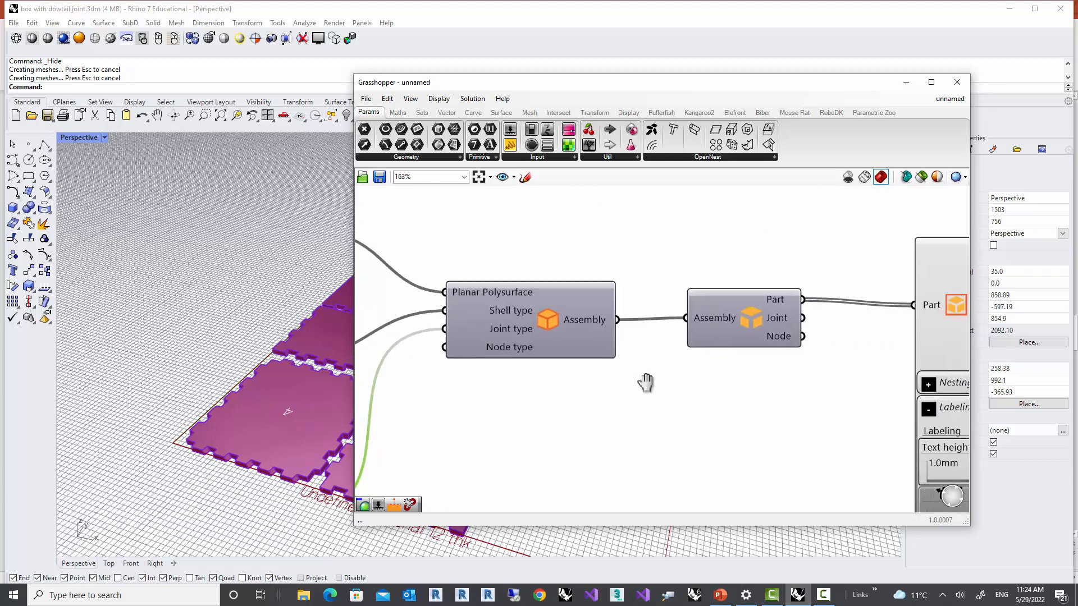
pyautogui.moveTo(646, 382); pyautogui.dragTo(578, 362, button='right')
pyautogui.scroll(-2, 541, 371)
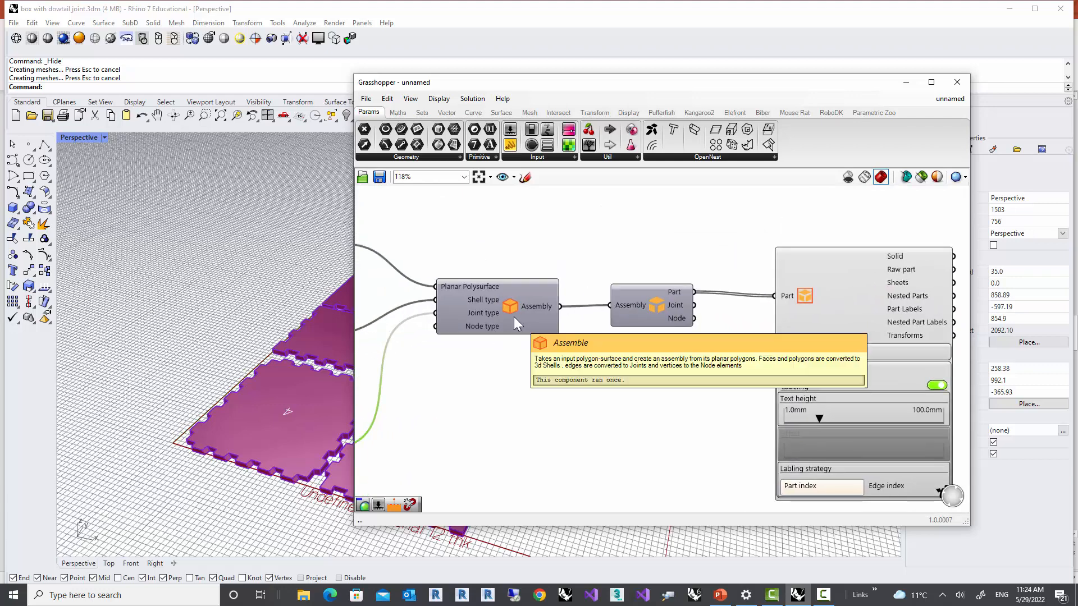
pyautogui.scroll(3, 566, 311)
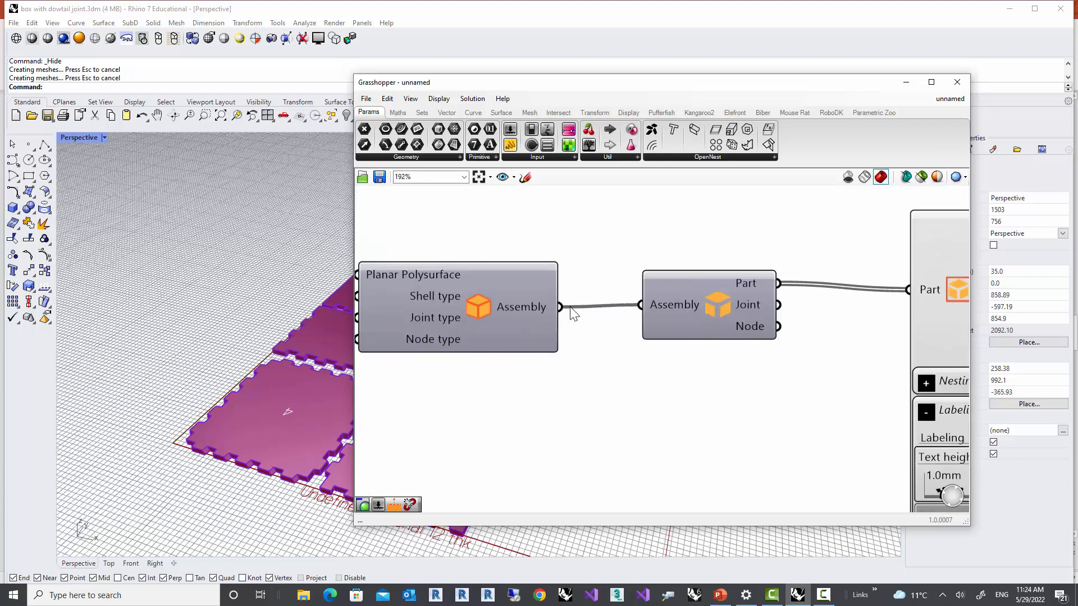
pyautogui.moveTo(683, 368); pyautogui.dragTo(615, 334, button='right')
pyautogui.scroll(-3, 641, 317)
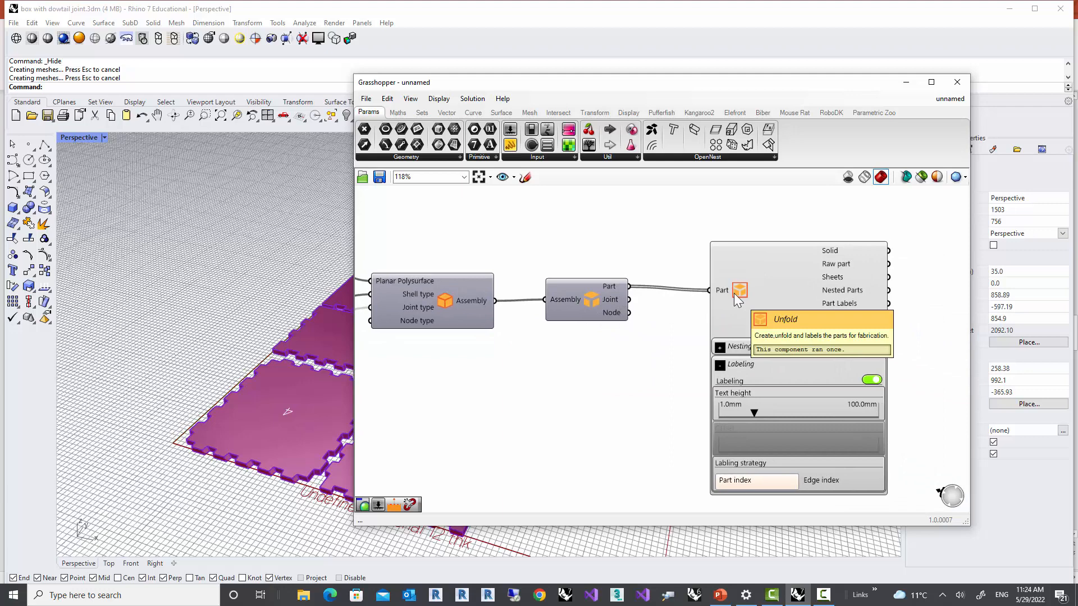
pyautogui.scroll(4, 608, 325)
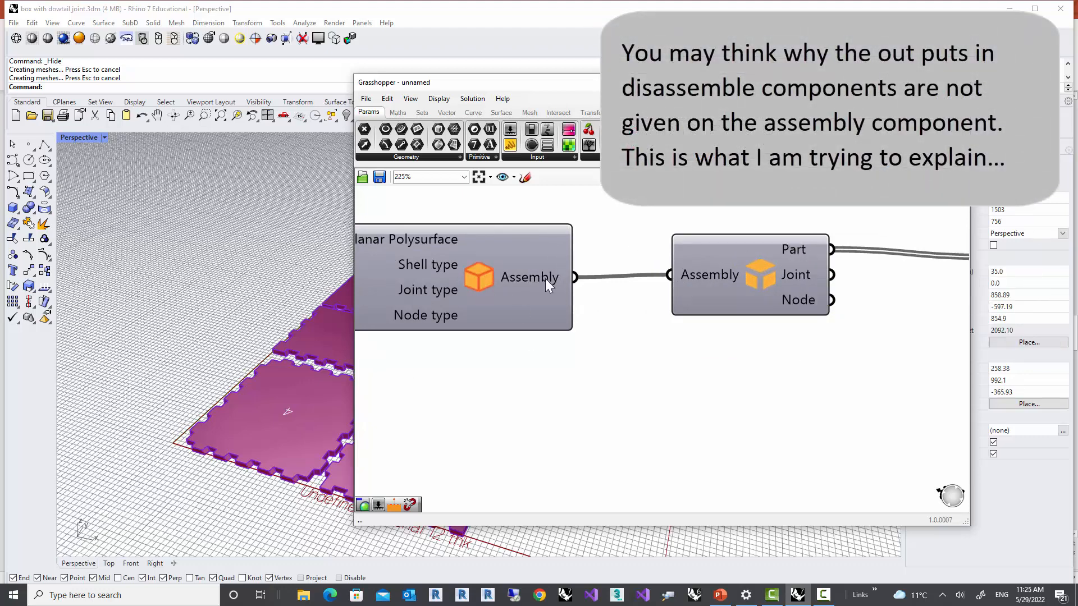
pyautogui.moveTo(544, 286)
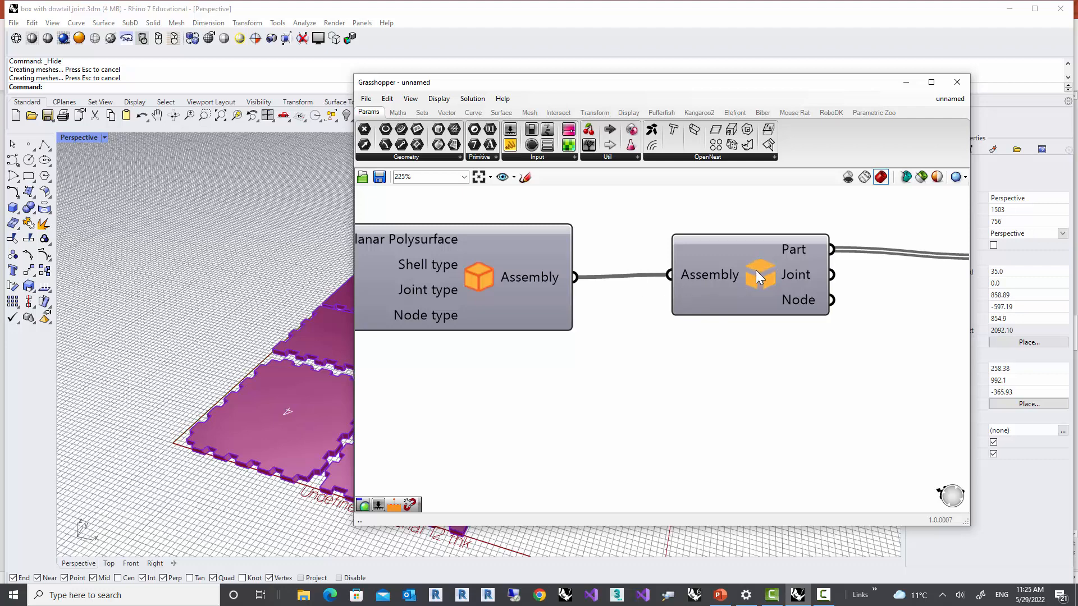
pyautogui.scroll(-6, 786, 261)
pyautogui.moveTo(639, 389); pyautogui.dragTo(685, 363, button='right')
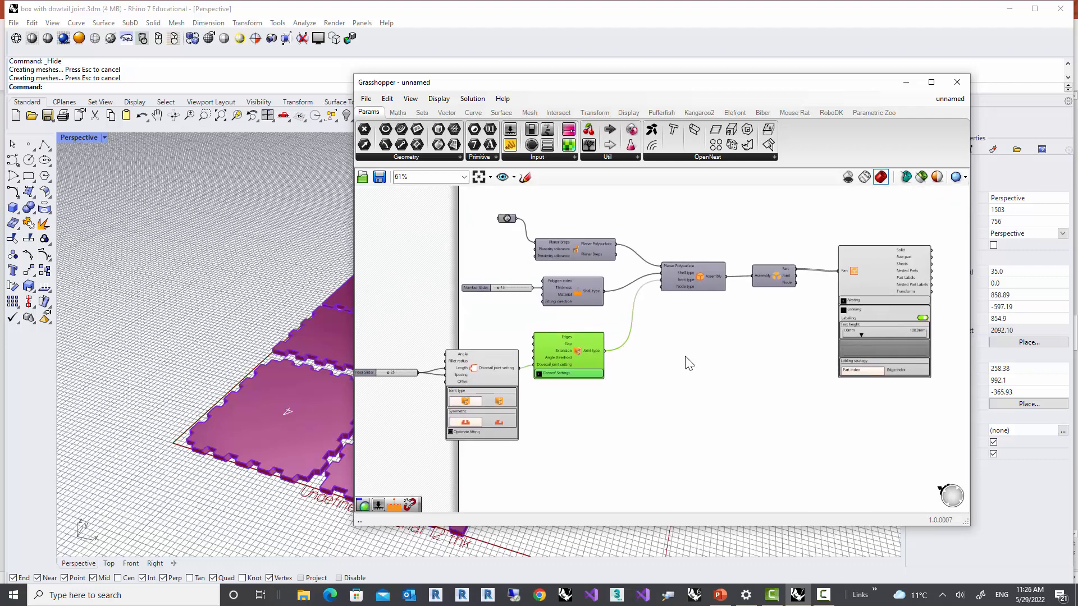